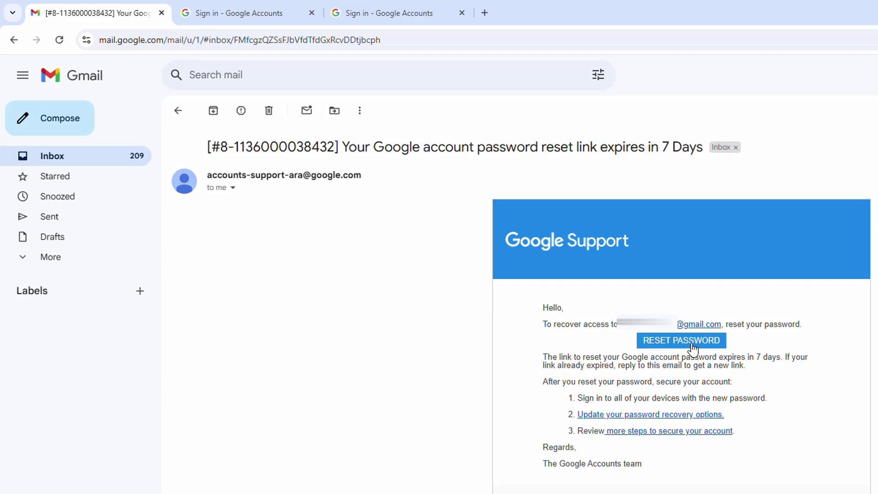
# - Use the RESET PASSWORD button in the Google Support email to open the Change password page
pyautogui.click(693, 349)
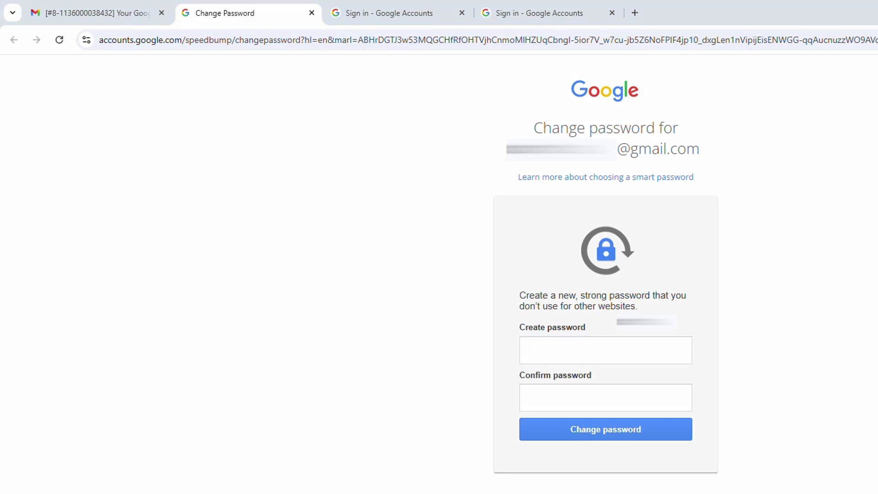
# - Enter the new account password in the Create password field, correcting a mistyped start
pyautogui.click(603, 350)
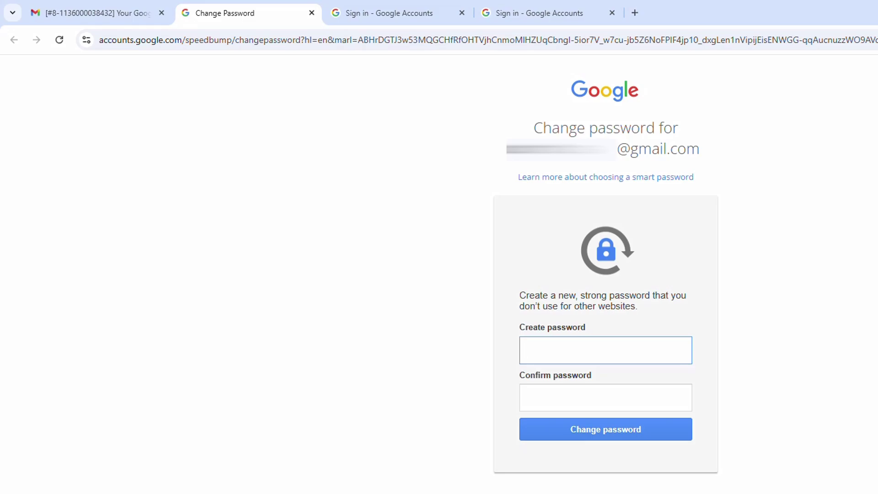
pyautogui.write('aaa')
pyautogui.press('BackSpace')
pyautogui.press('BackSpace')
pyautogui.write('aaaaaaaaaaaaaaaaaaaa')
# - Retype the same new password in Confirm password and submit it with Change password
pyautogui.click(525, 398)
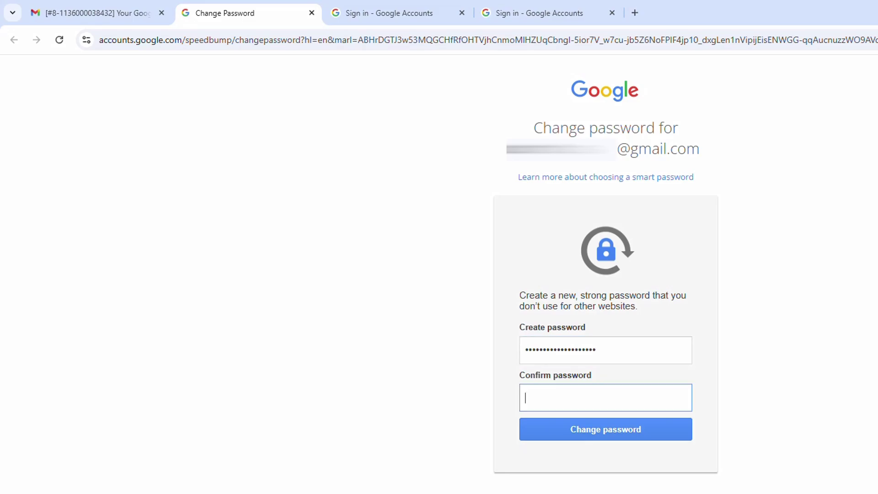
pyautogui.write('aaaaaaaaaaaaaaaaaaaa')
pyautogui.click(624, 432)
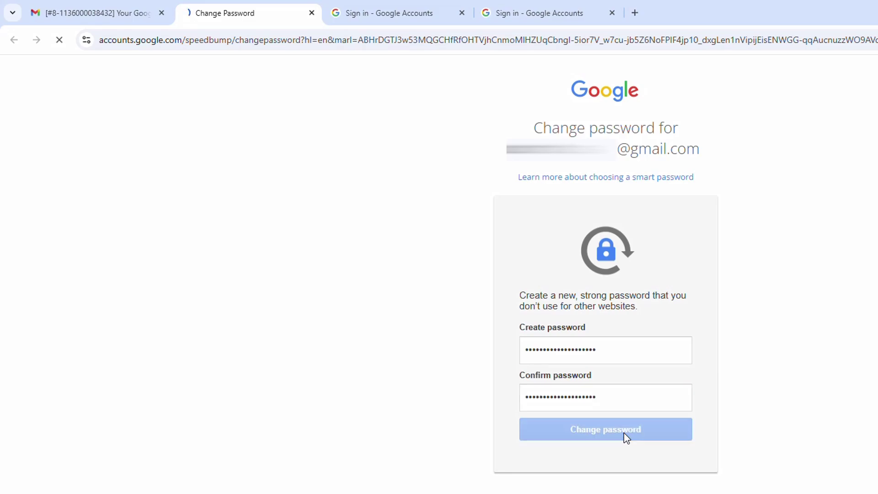
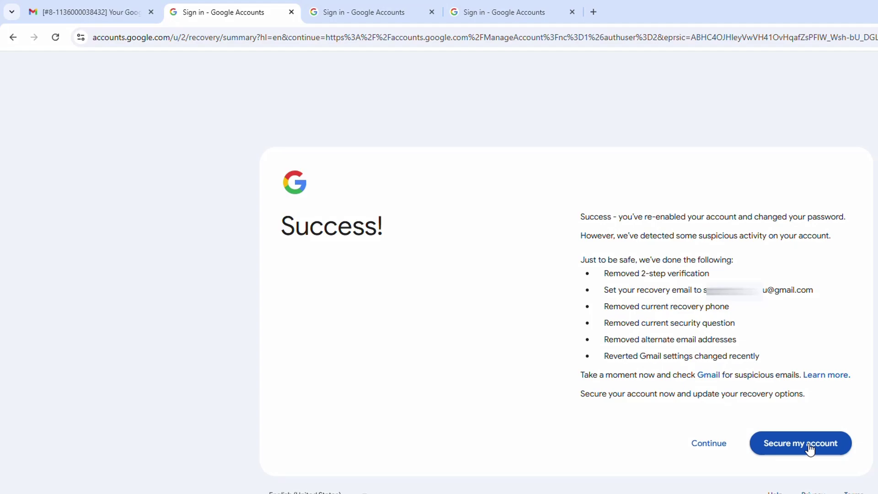
# - Move from the suspicious-activity Success page to the Secure your account checklist
pyautogui.click(808, 446)
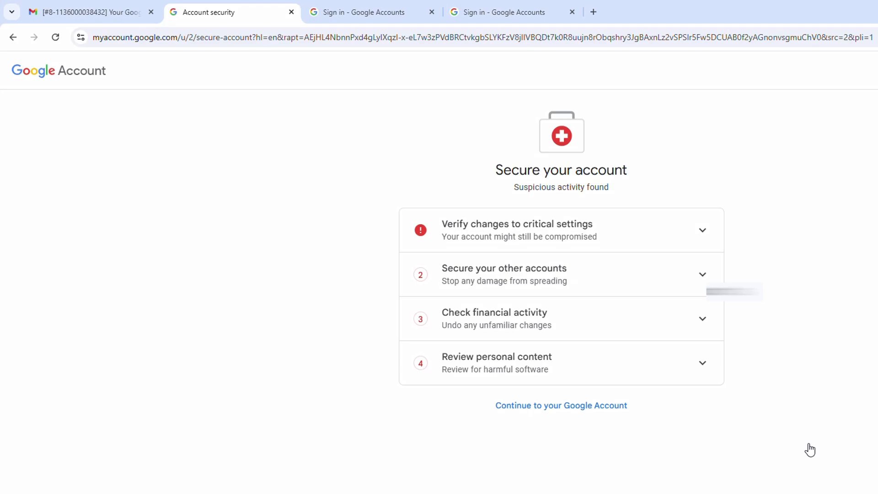
# - Review the critical settings changes, then go to the Add 2-Step Verification page
pyautogui.click(700, 237)
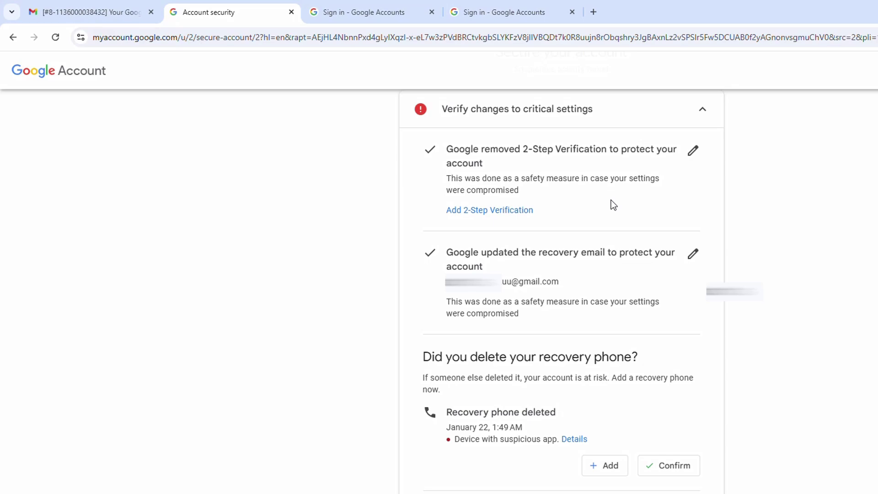
pyautogui.click(488, 212)
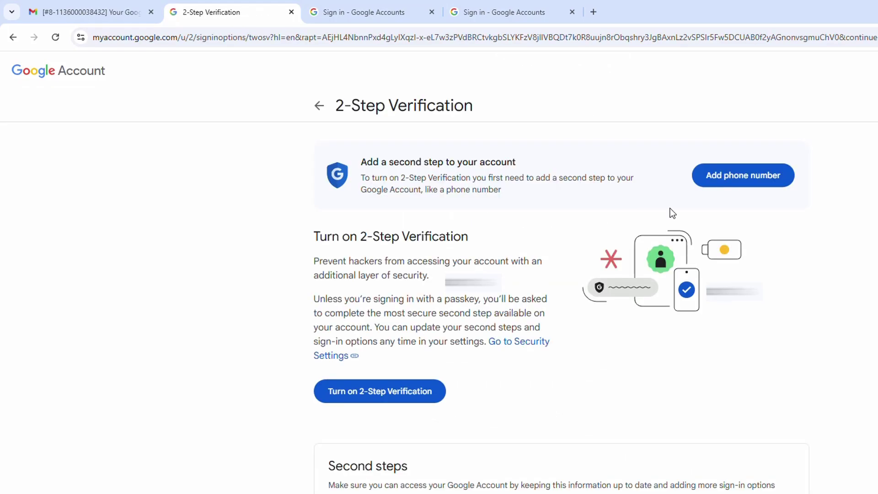
# - Add a France (+33) phone number as the second step and submit it for verification
pyautogui.click(743, 182)
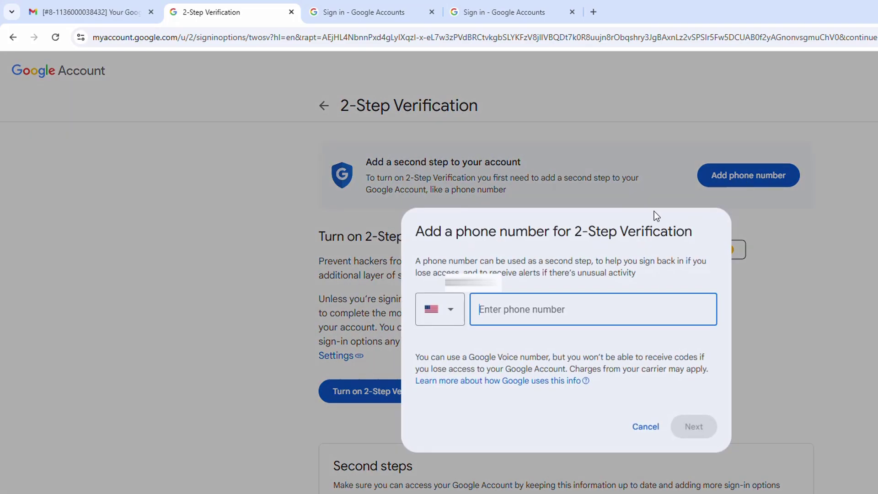
pyautogui.click(450, 311)
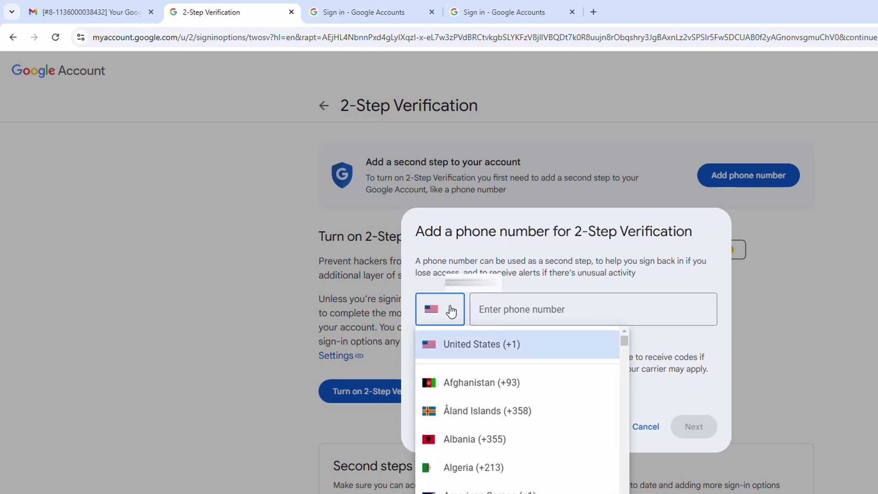
pyautogui.scroll(-4, 470, 464)
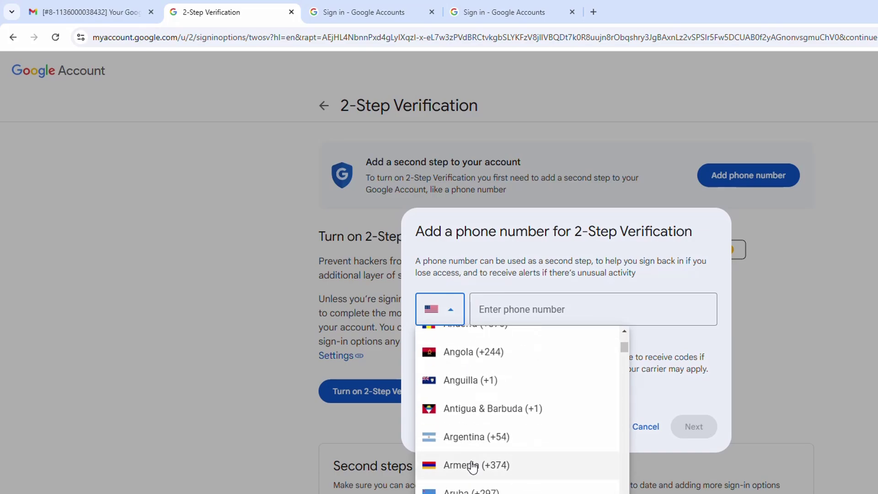
pyautogui.scroll(-10, 472, 466)
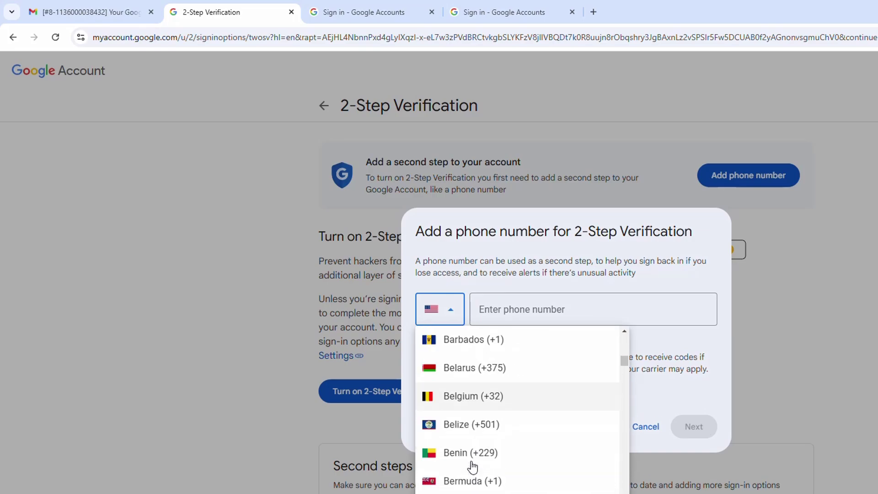
pyautogui.scroll(-5, 472, 466)
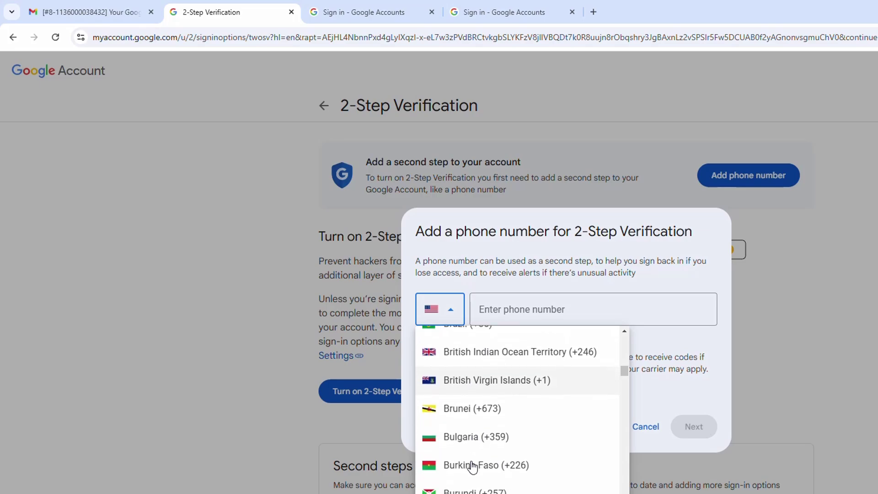
pyautogui.scroll(-9, 472, 466)
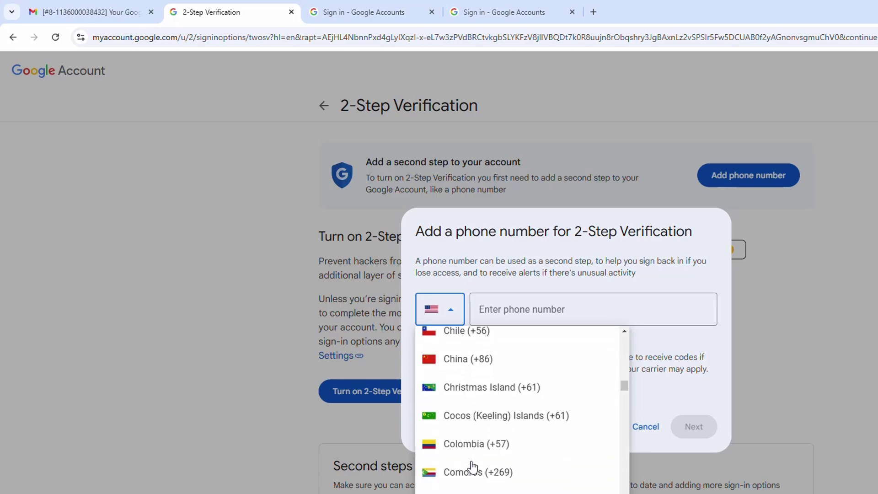
pyautogui.scroll(-10, 472, 466)
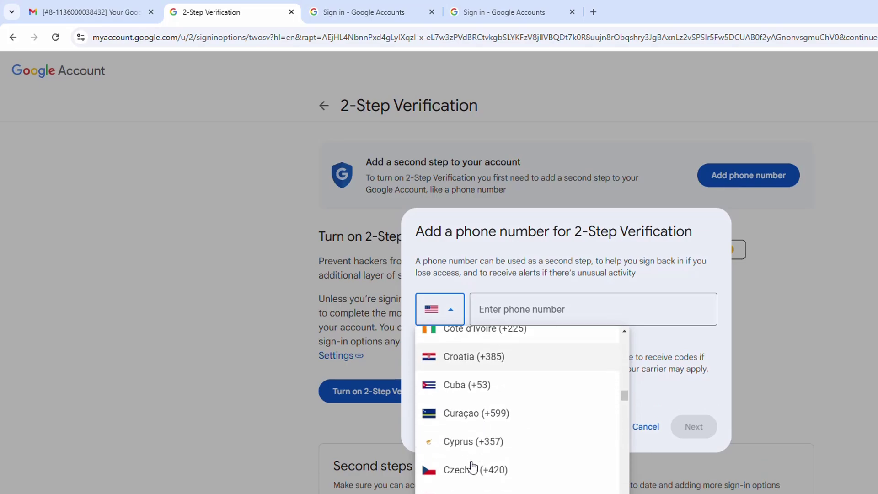
pyautogui.scroll(-5, 473, 466)
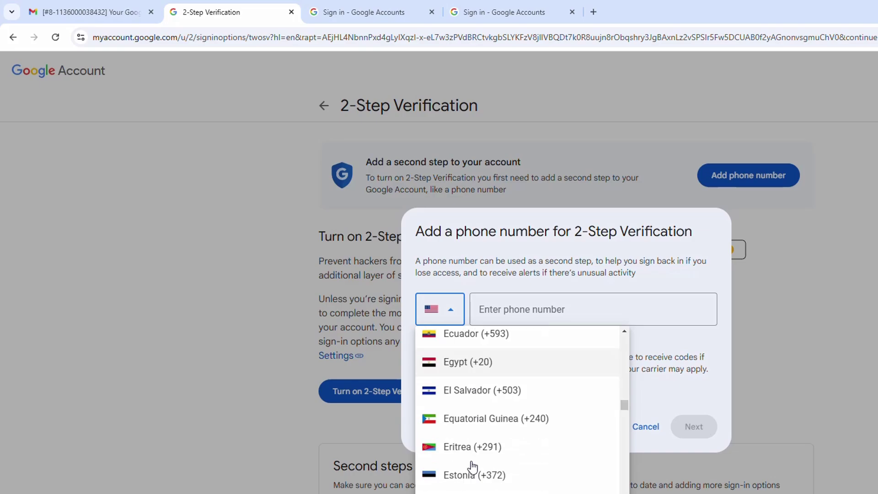
pyautogui.scroll(-4, 472, 466)
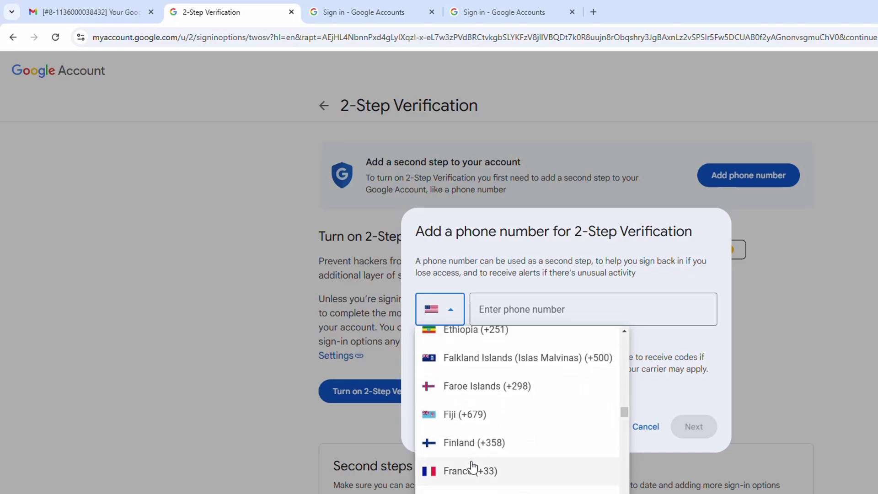
pyautogui.click(471, 479)
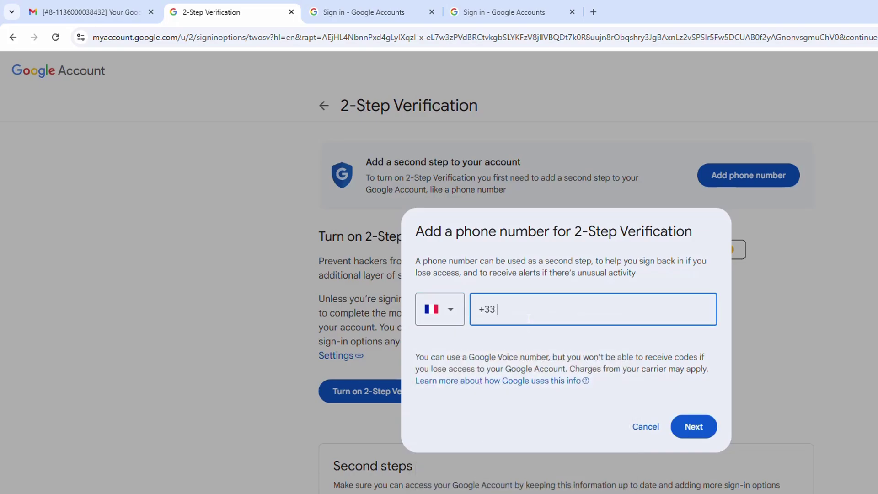
pyautogui.write('75')
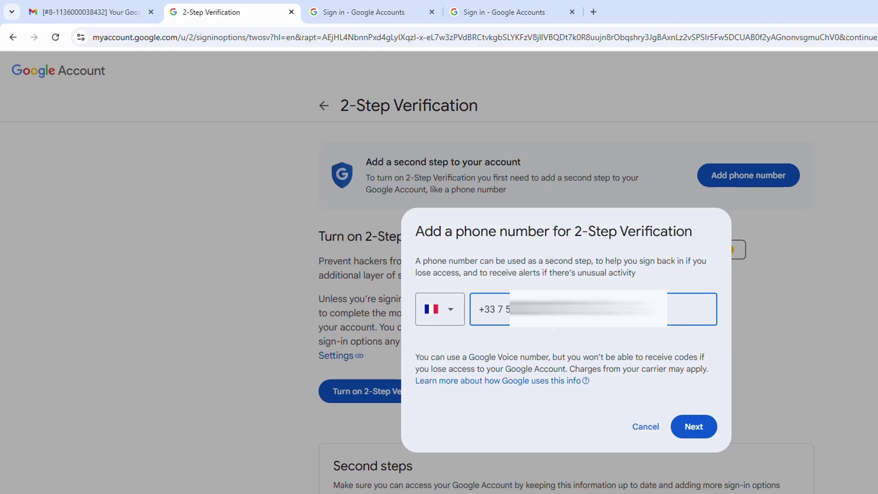
pyautogui.click(692, 427)
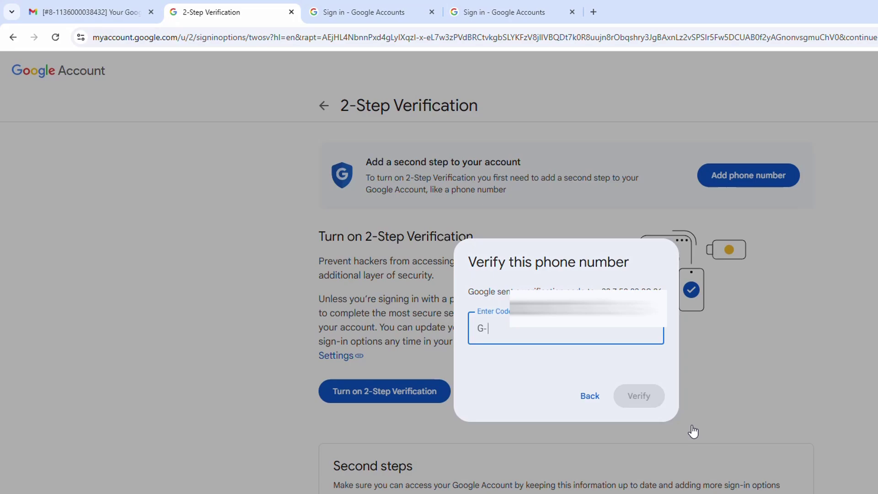
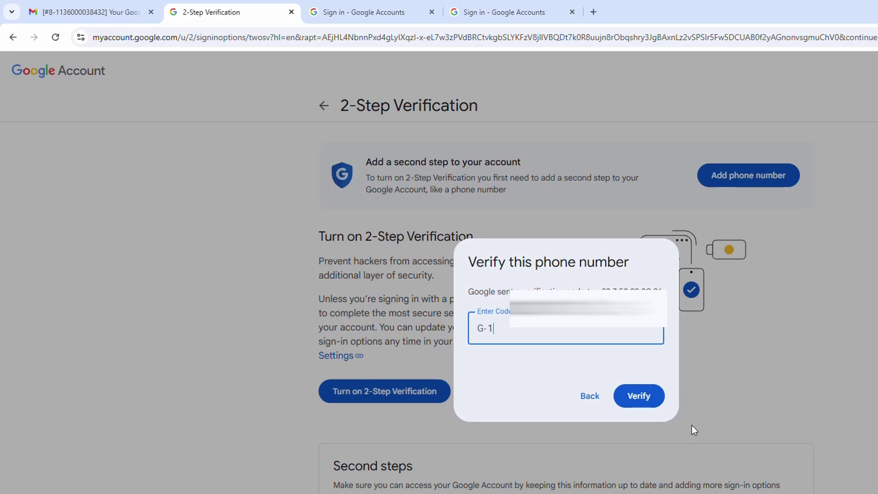
# - Enter the SMS verification code to confirm the phone and turn on 2-Step Verification
pyautogui.click(634, 401)
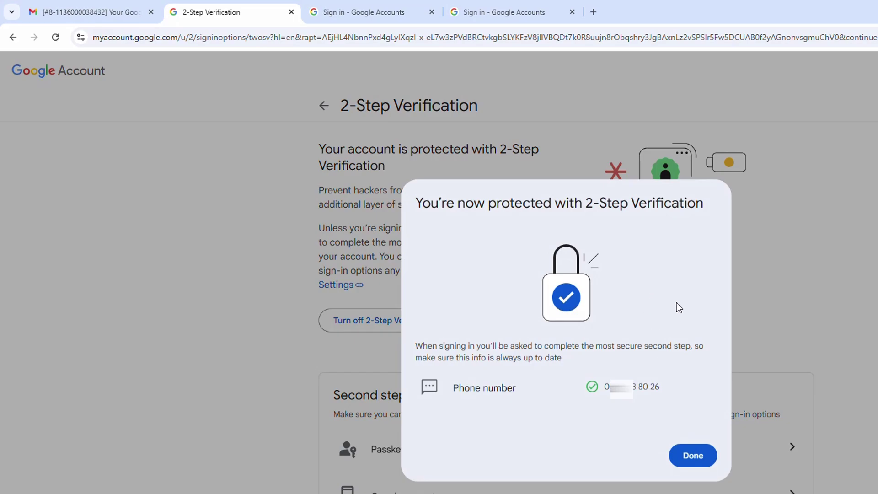
# - Close the confirmation and check passkeys, Google prompt, Authenticator and phone number under Second steps
pyautogui.click(686, 459)
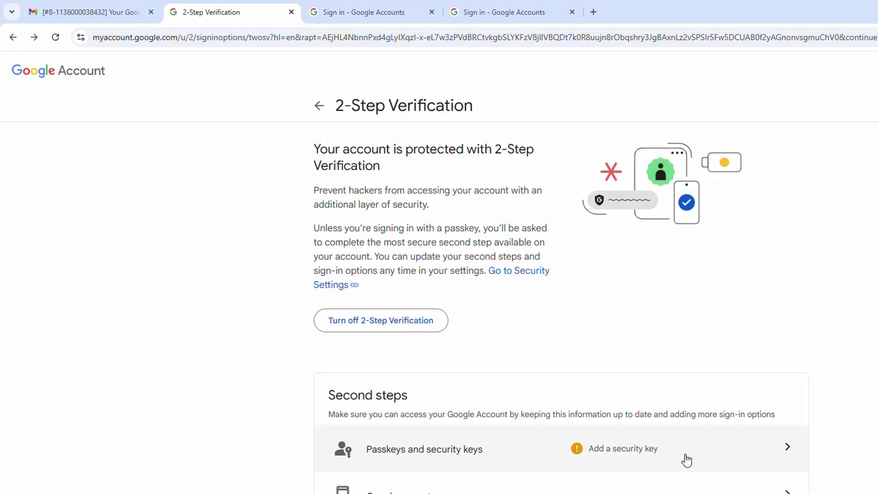
pyautogui.scroll(-1, 687, 459)
pyautogui.scroll(1, 686, 459)
pyautogui.scroll(-1, 686, 459)
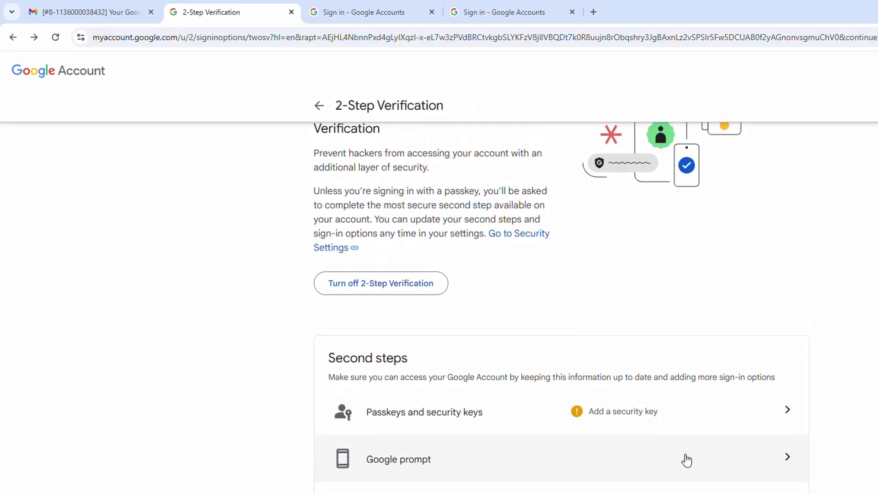
pyautogui.scroll(1, 687, 459)
pyautogui.scroll(-1, 687, 458)
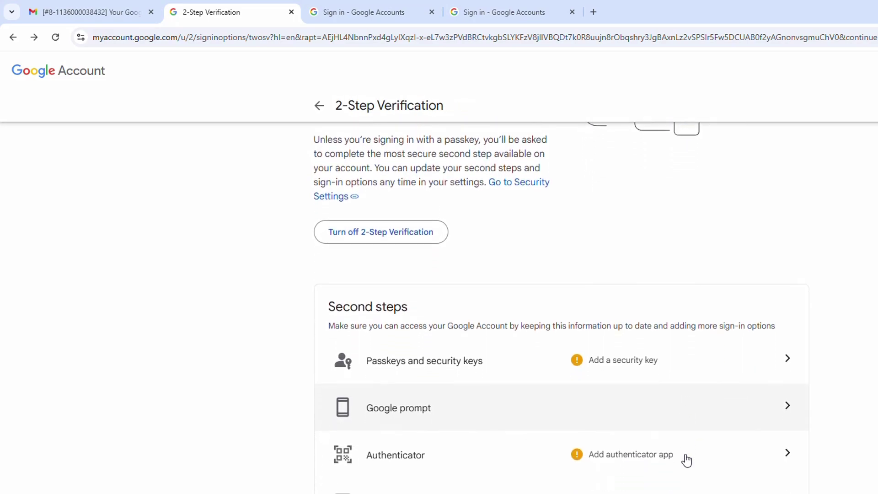
pyautogui.scroll(-1, 686, 459)
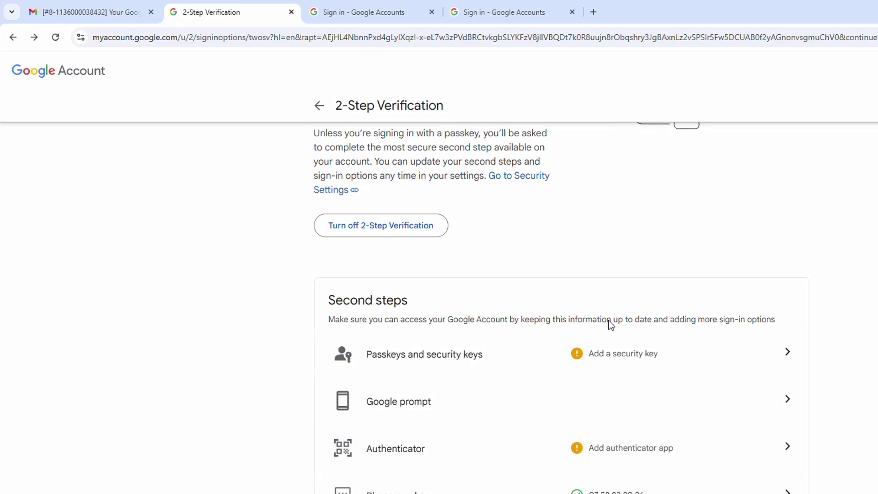
pyautogui.scroll(2, 610, 326)
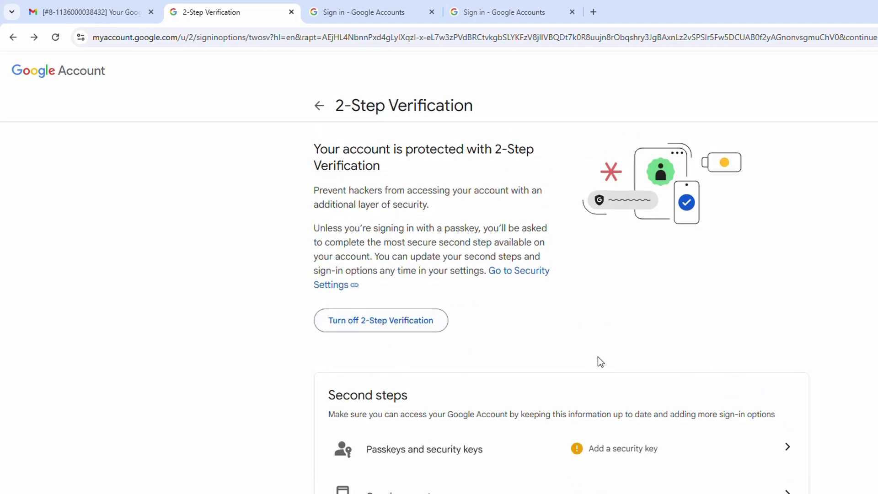
pyautogui.scroll(-2, 601, 361)
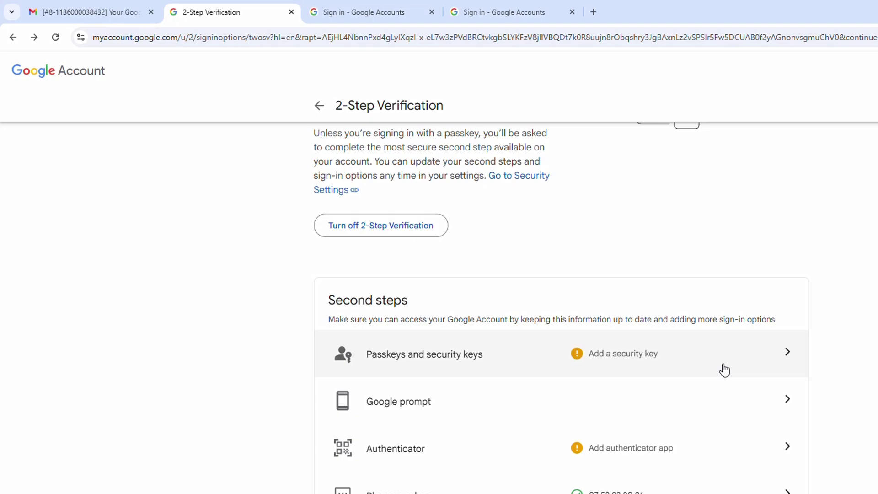
# - Go to Passkeys and security keys and start creating a passkey for google.com
pyautogui.click(789, 360)
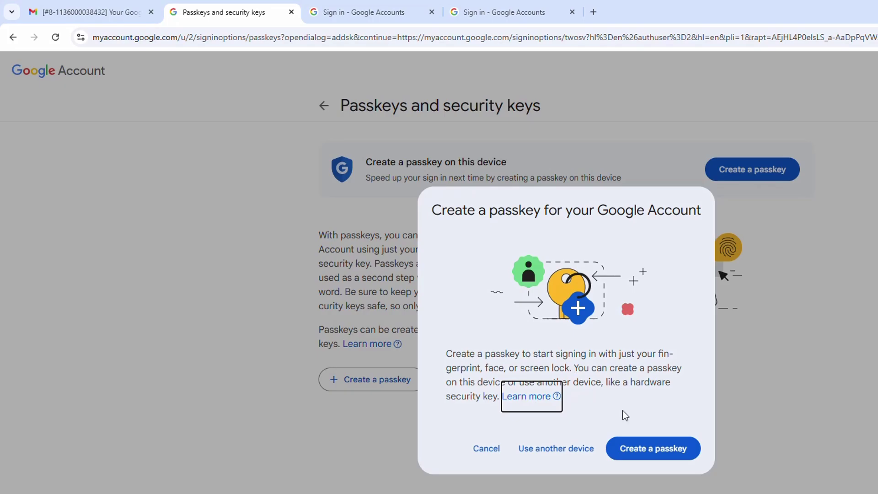
pyautogui.click(634, 452)
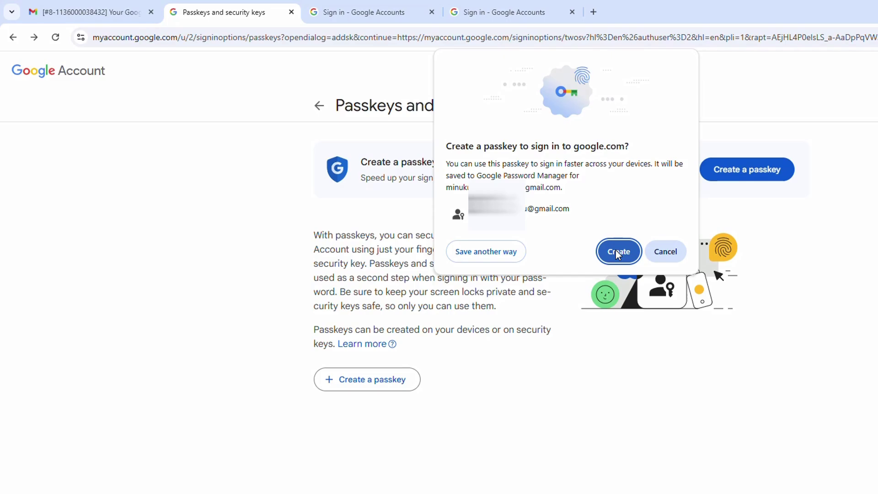
# - Save the passkey to Google Password Manager with a recovery PIN and close the confirmation
pyautogui.click(618, 251)
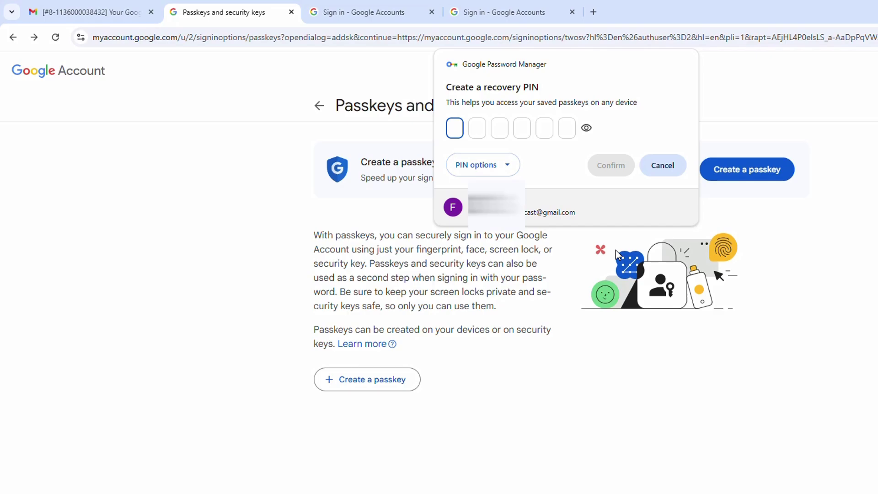
pyautogui.write('111111')
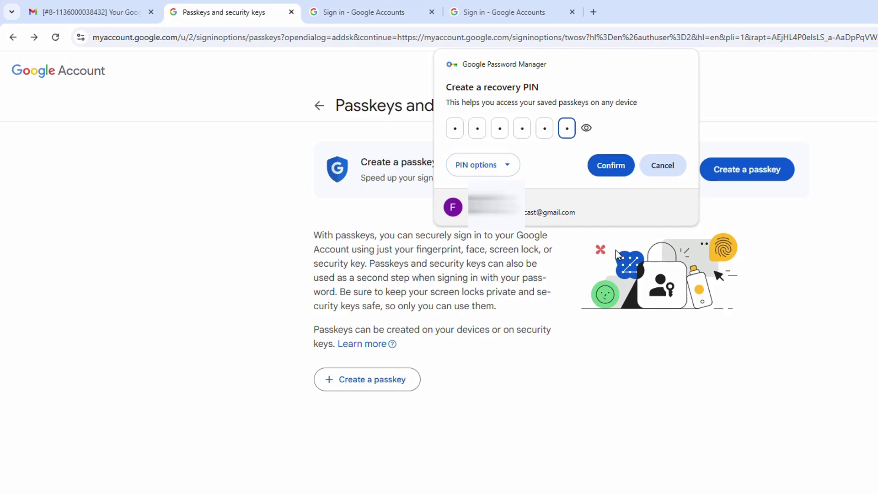
pyautogui.click(610, 165)
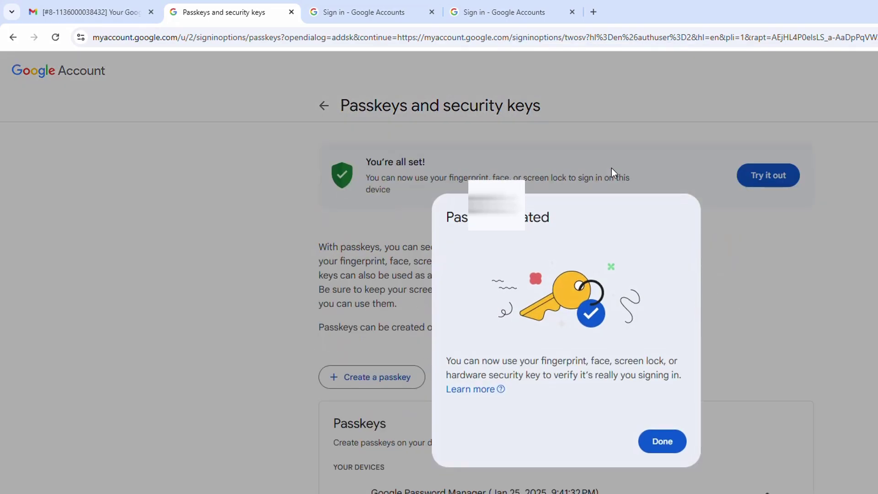
pyautogui.click(660, 457)
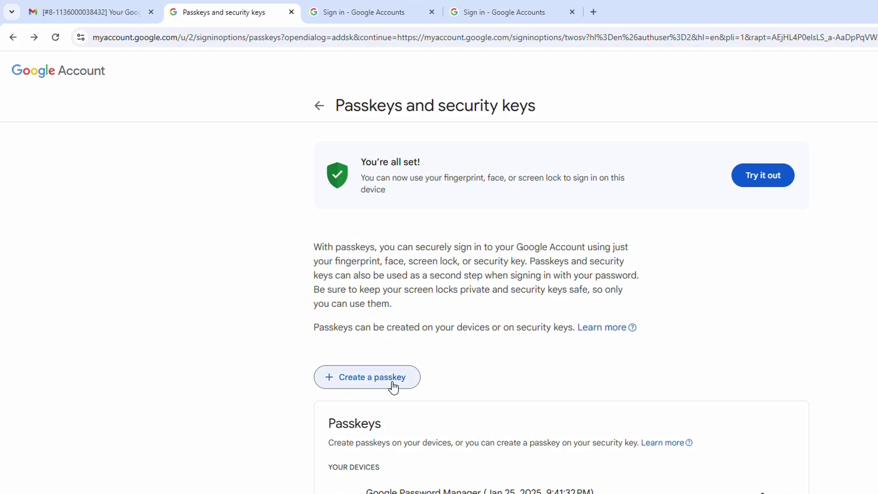
pyautogui.click(392, 384)
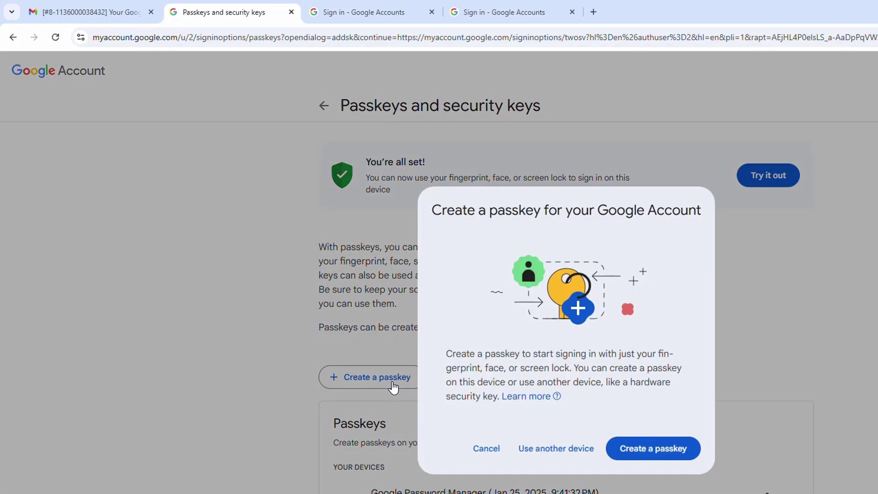
pyautogui.click(631, 451)
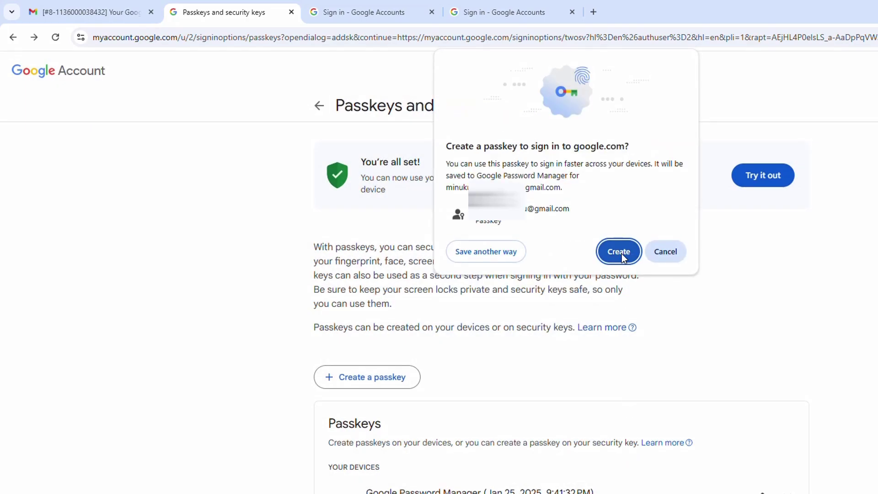
pyautogui.click(662, 259)
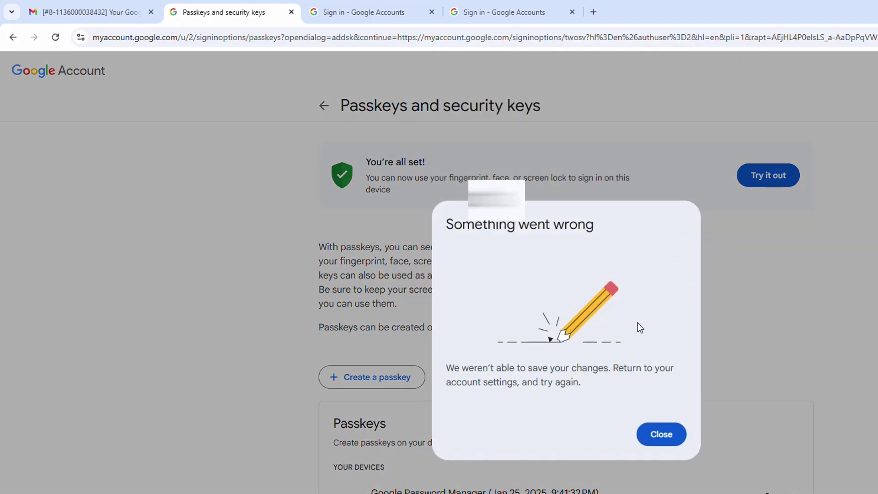
pyautogui.click(654, 435)
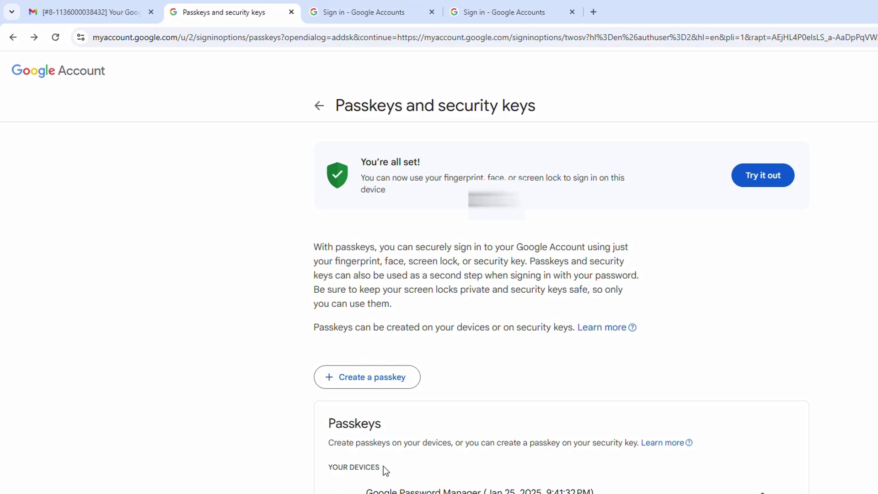
# - Begin a new passkey and choose to save it on another device
pyautogui.click(377, 389)
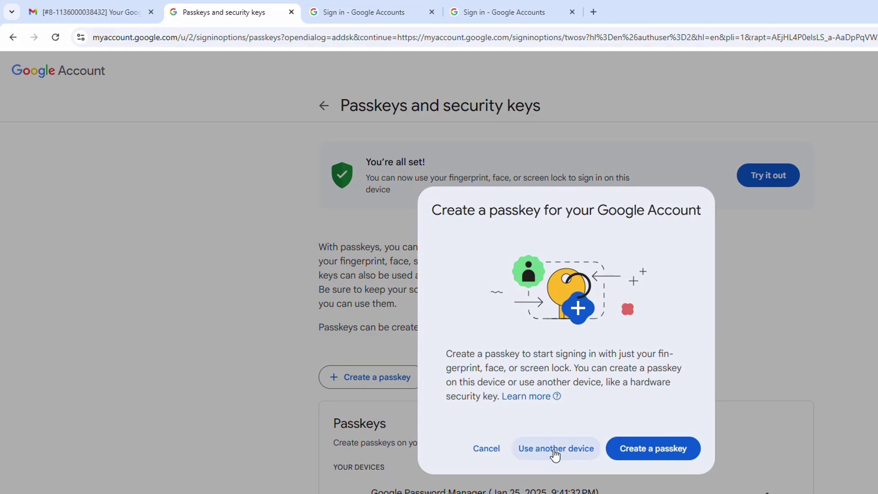
pyautogui.click(554, 450)
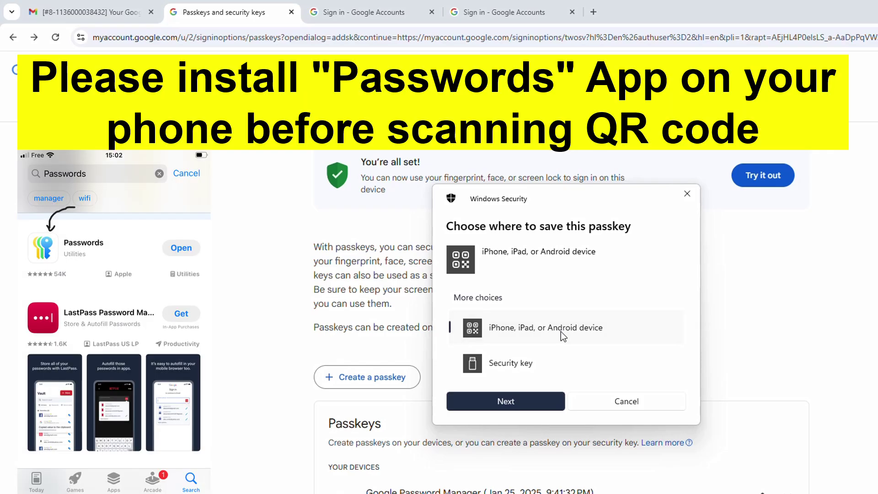
# - Try saving the passkey to an iPhone, iPad, or Android device, which ends in a save error
pyautogui.click(513, 402)
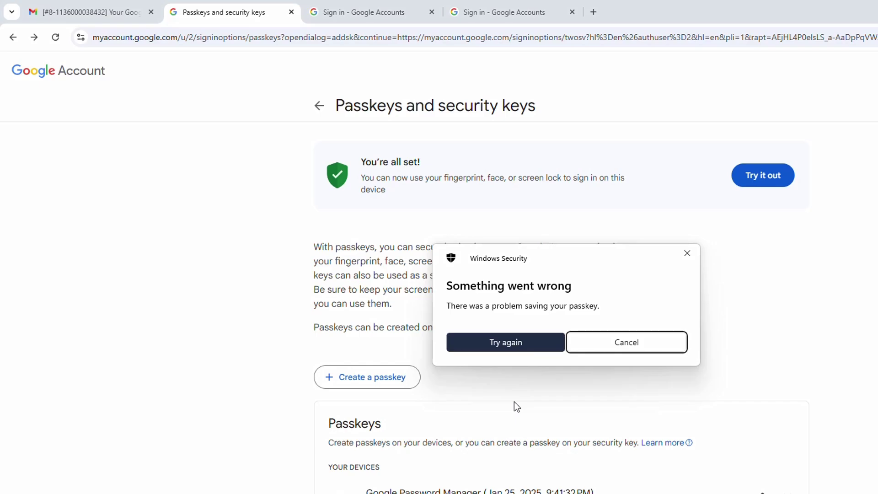
# - Retry saving the passkey to the phone, acknowledge it was saved, and close the confirmation
pyautogui.click(514, 342)
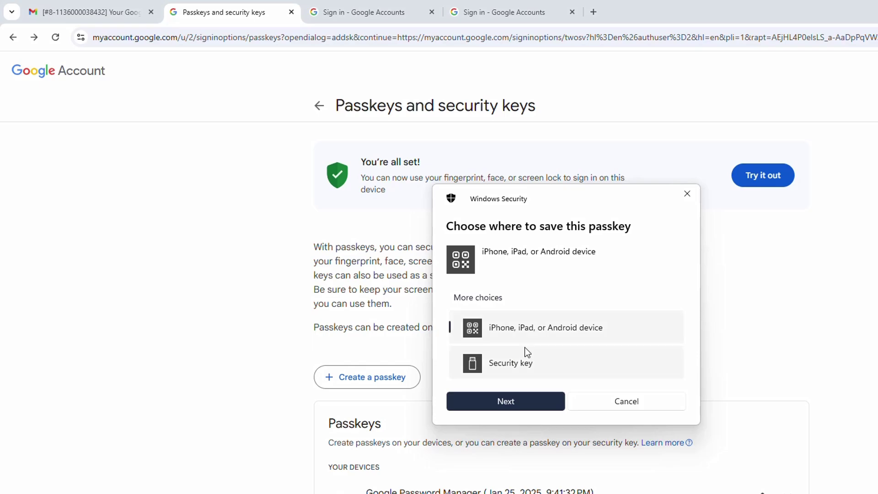
pyautogui.click(520, 404)
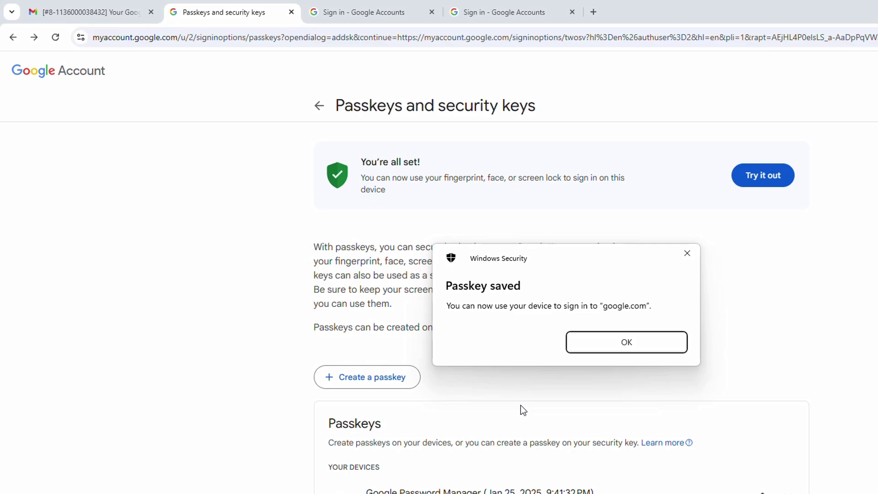
pyautogui.click(610, 346)
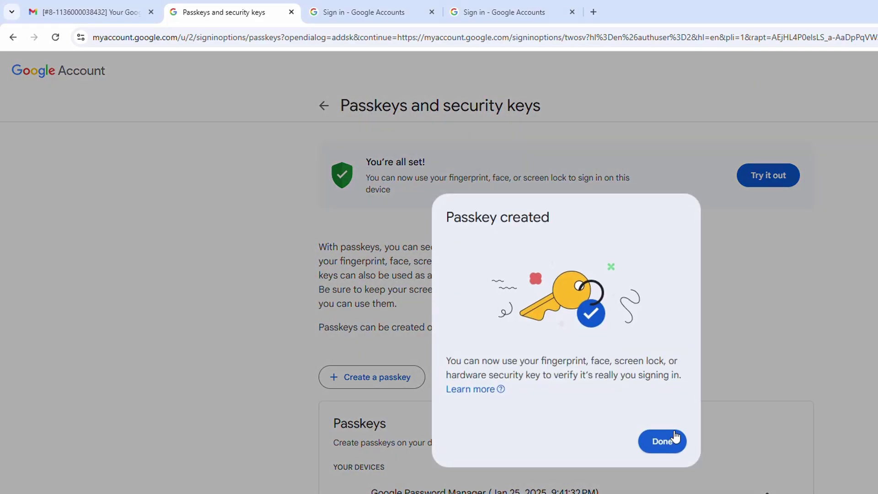
pyautogui.click(664, 444)
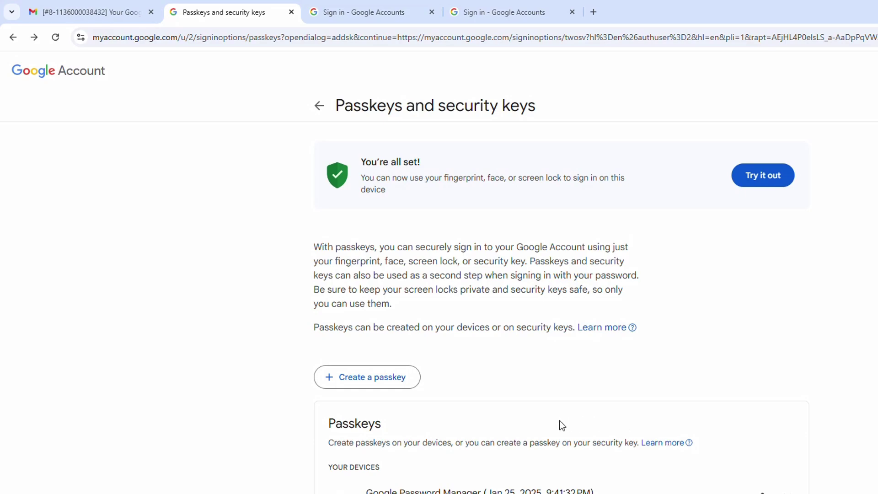
# - Create another passkey for google.com and save it with Windows Hello instead of Google Password Manager
pyautogui.click(387, 386)
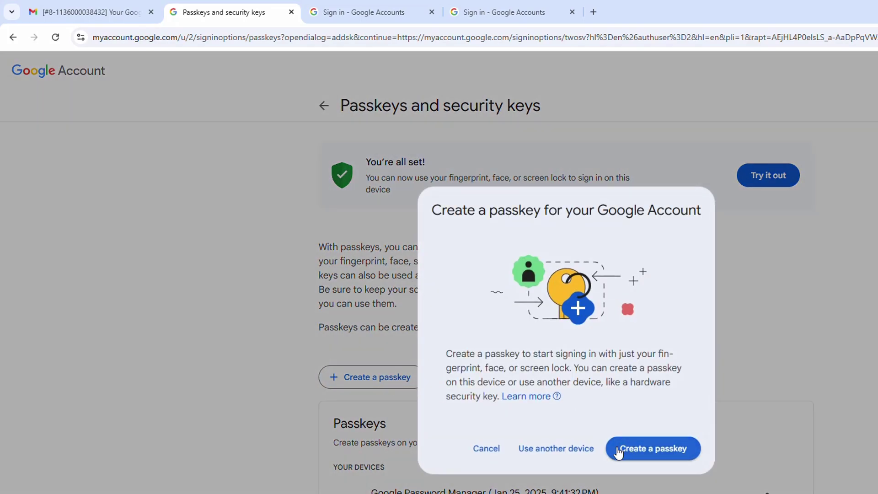
pyautogui.click(641, 459)
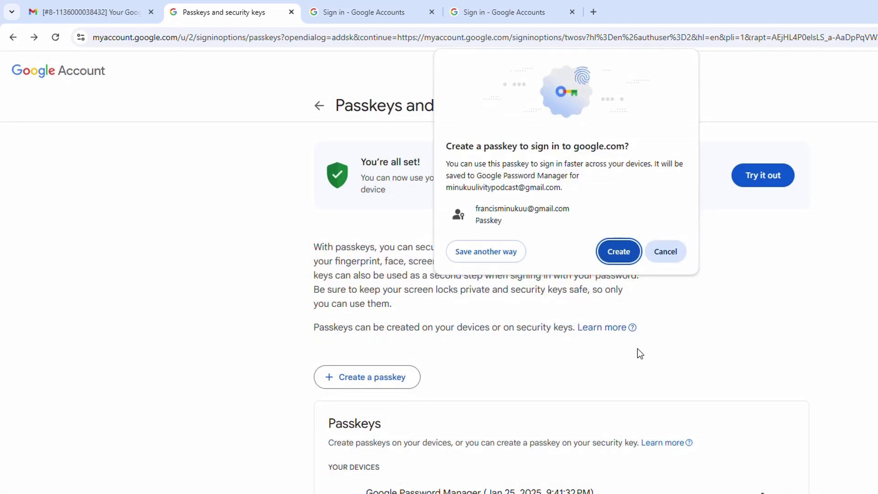
pyautogui.click(505, 256)
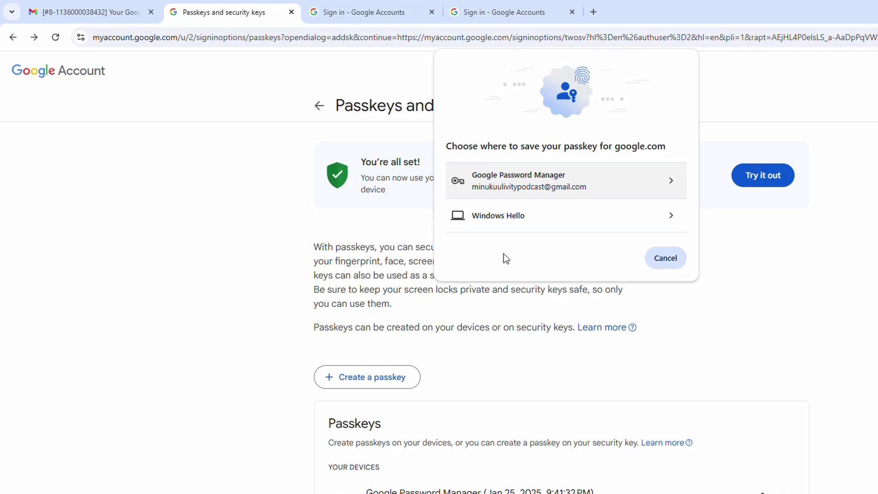
pyautogui.click(673, 186)
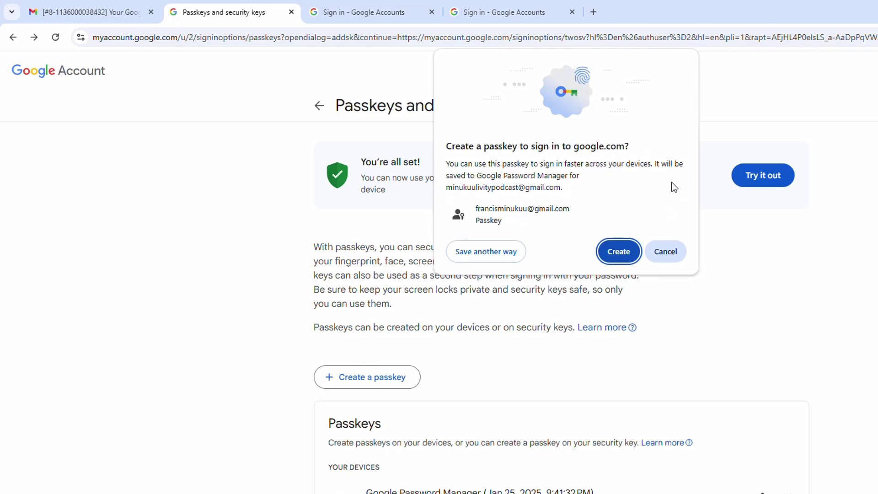
pyautogui.click(499, 254)
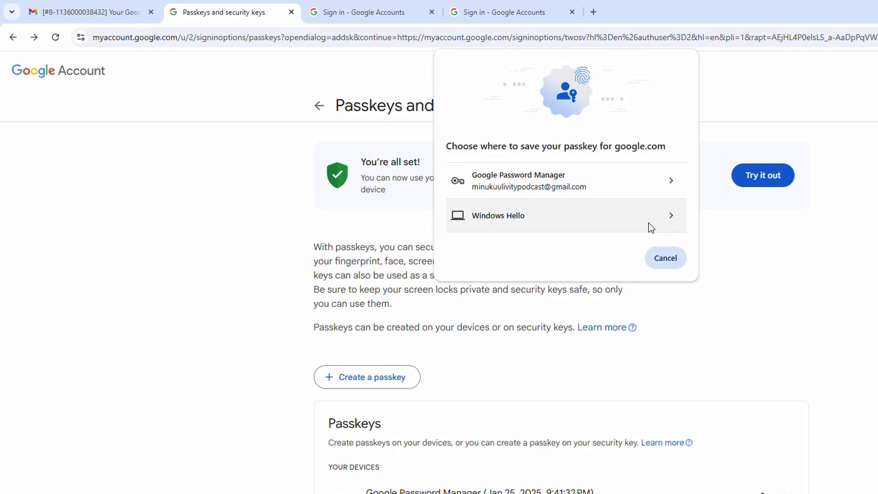
pyautogui.click(648, 223)
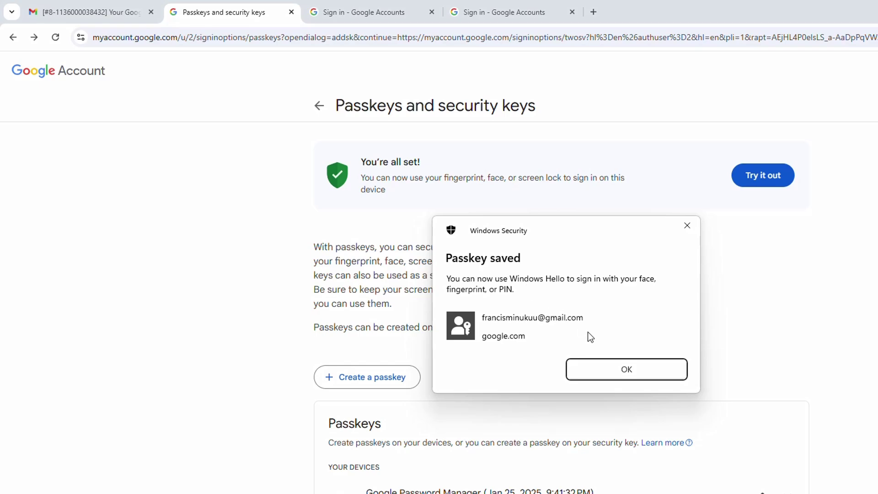
# - Dismiss the passkey-saved confirmations and scroll down to see both new passkeys listed
pyautogui.click(616, 373)
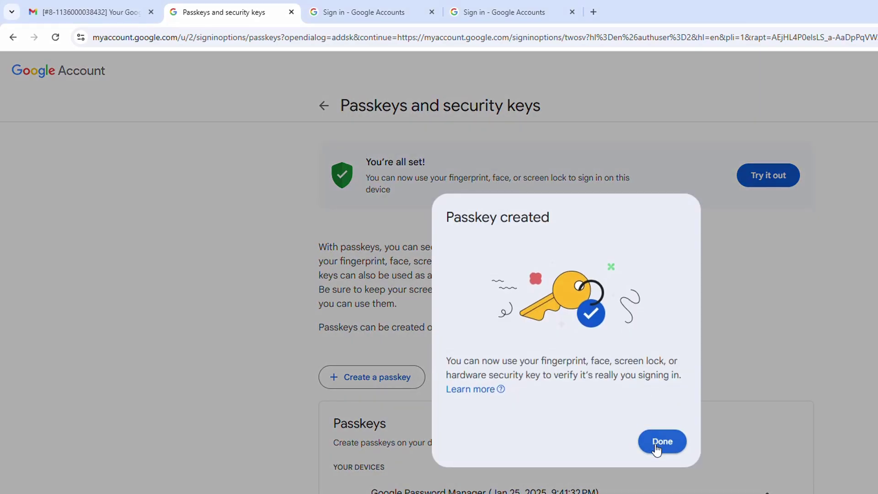
pyautogui.click(658, 445)
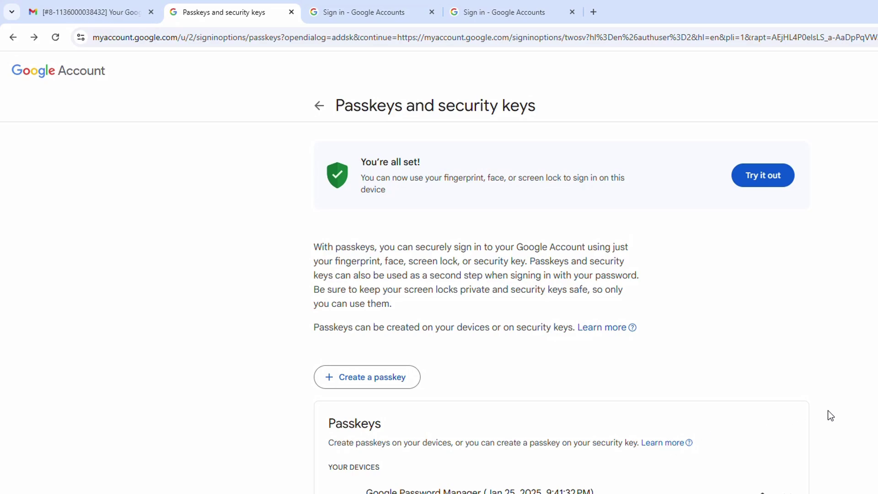
pyautogui.scroll(-2, 830, 415)
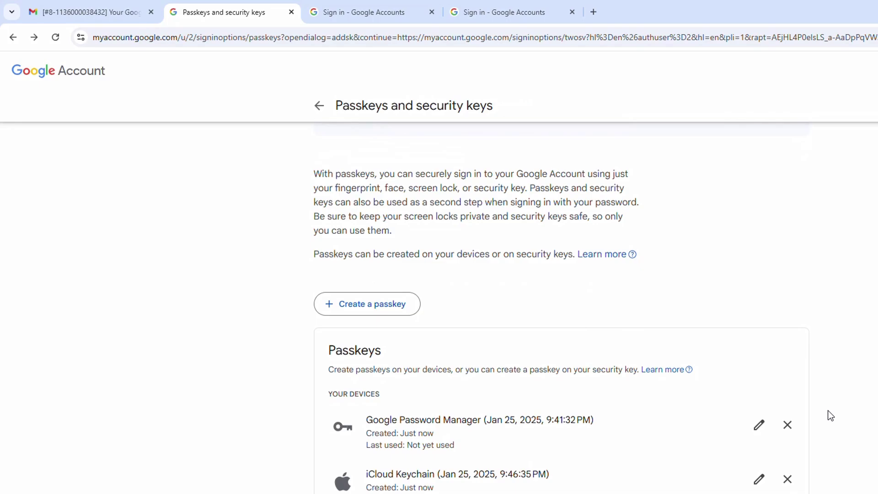
pyautogui.scroll(-1, 830, 416)
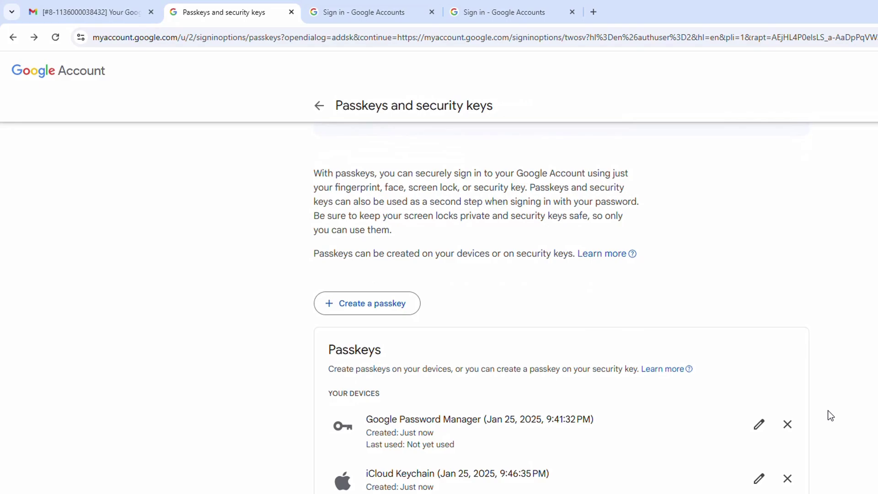
pyautogui.click(760, 434)
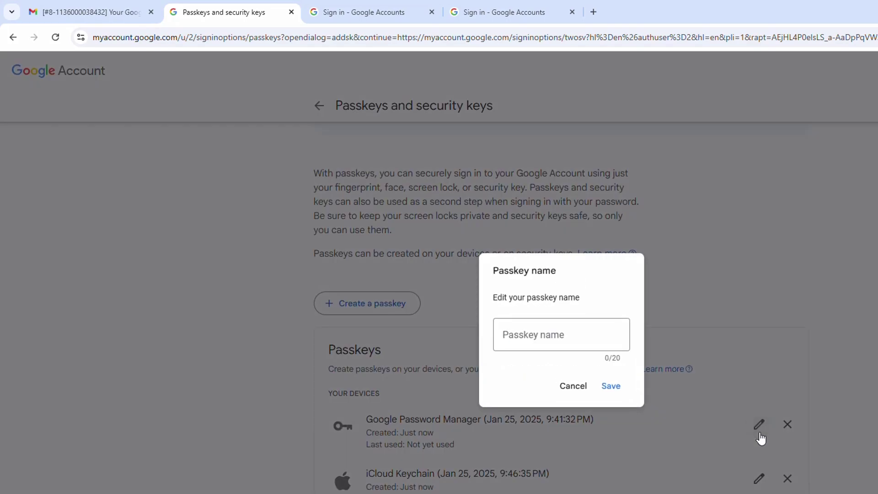
pyautogui.click(582, 389)
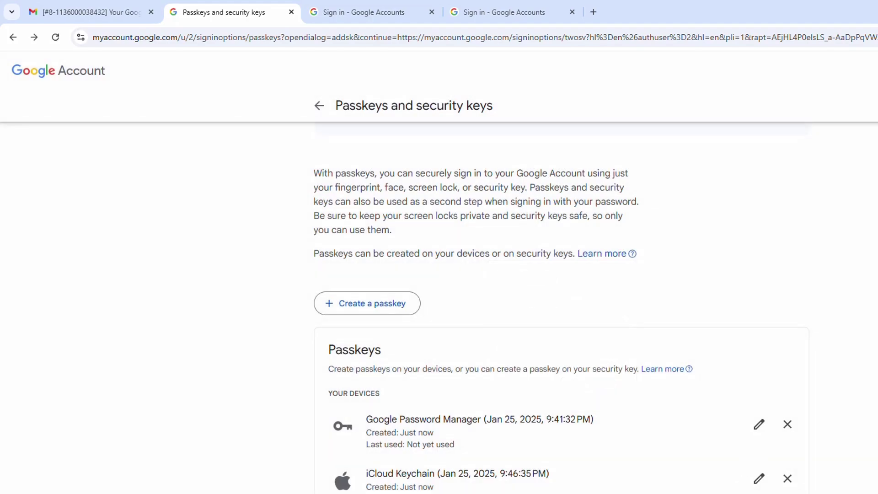
# - Test the new passkey with Try it out, close the success message, then start the test again
pyautogui.scroll(2, 561, 308)
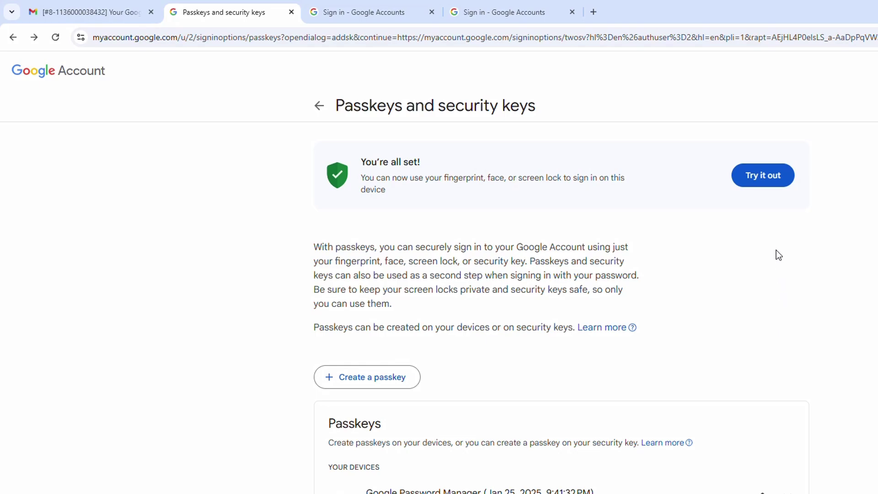
pyautogui.click(767, 178)
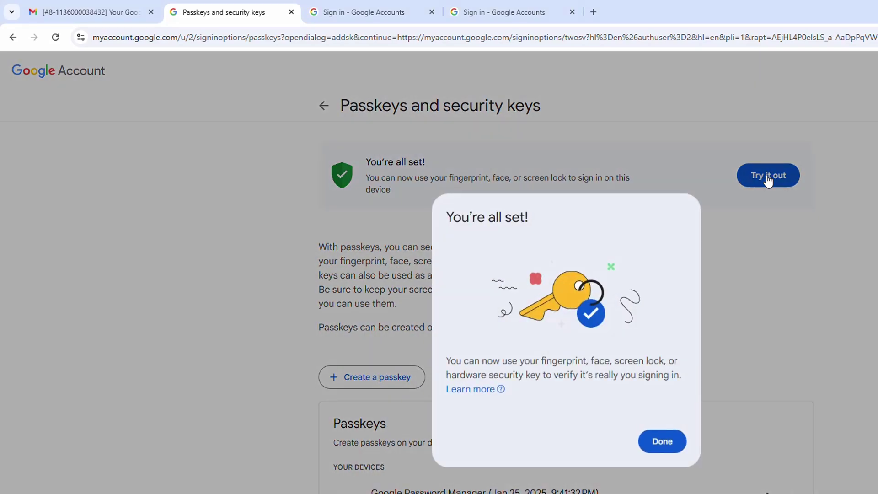
pyautogui.click(662, 444)
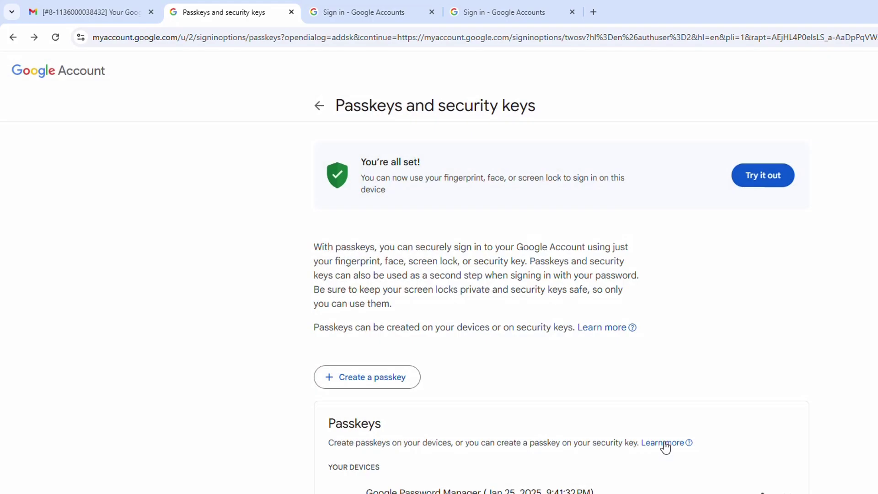
pyautogui.click(764, 179)
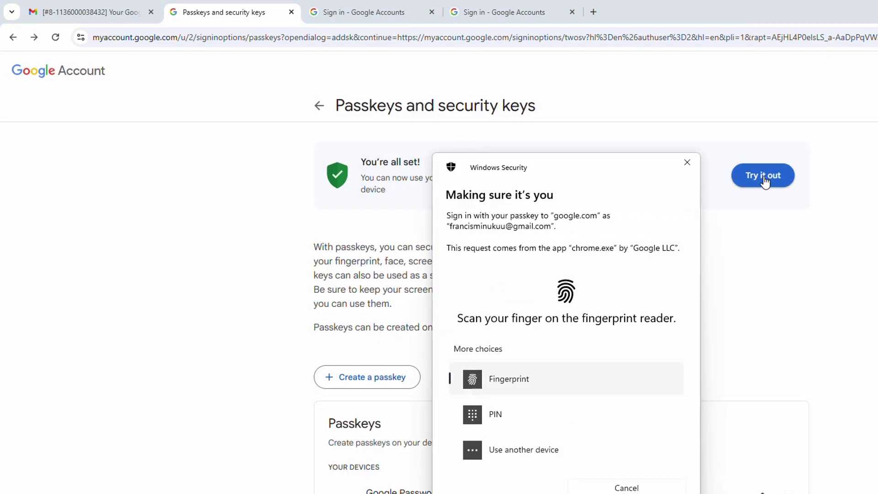
# - Confirm the passkey test with the Windows PIN instead of fingerprint, with Caps Lock off
pyautogui.click(532, 426)
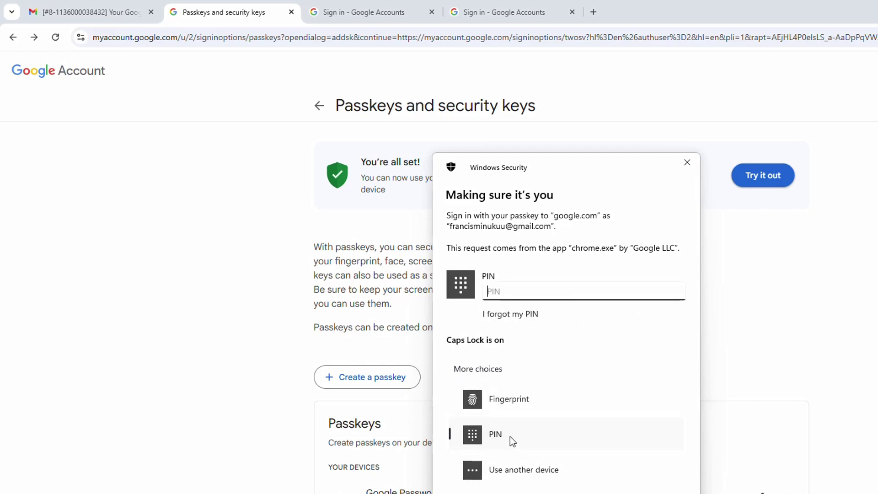
pyautogui.press('capslock')
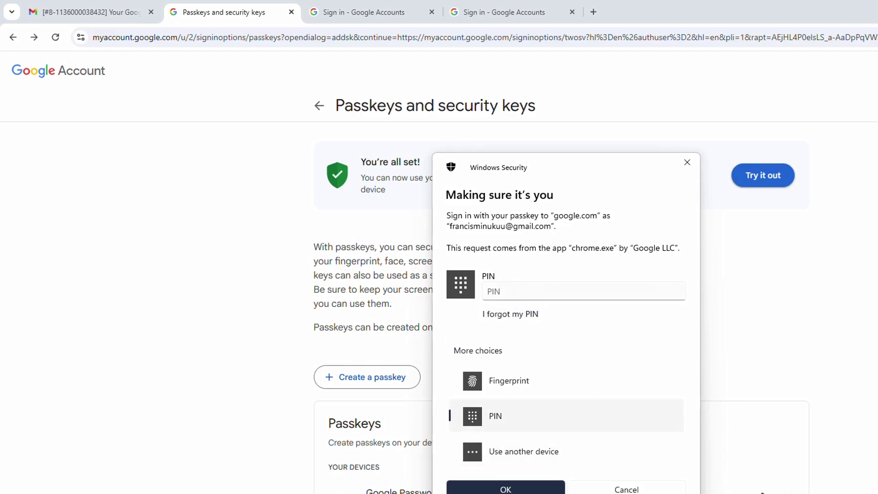
pyautogui.click(583, 291)
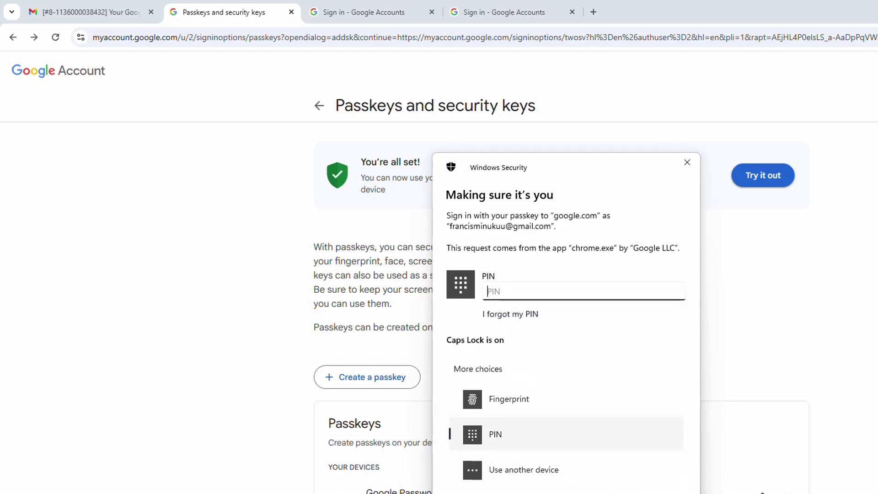
pyautogui.press('capslock')
pyautogui.press('Return')
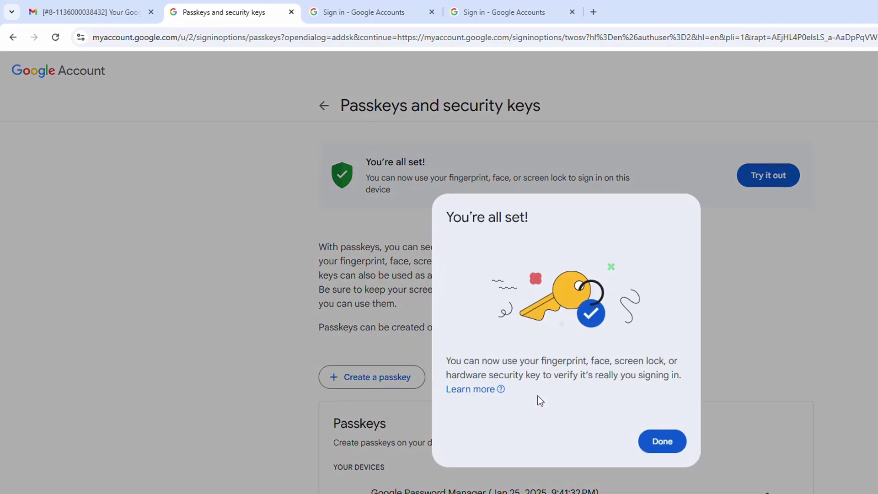
# - Close the You're all set dialog and scroll through the saved passkeys list
pyautogui.click(653, 442)
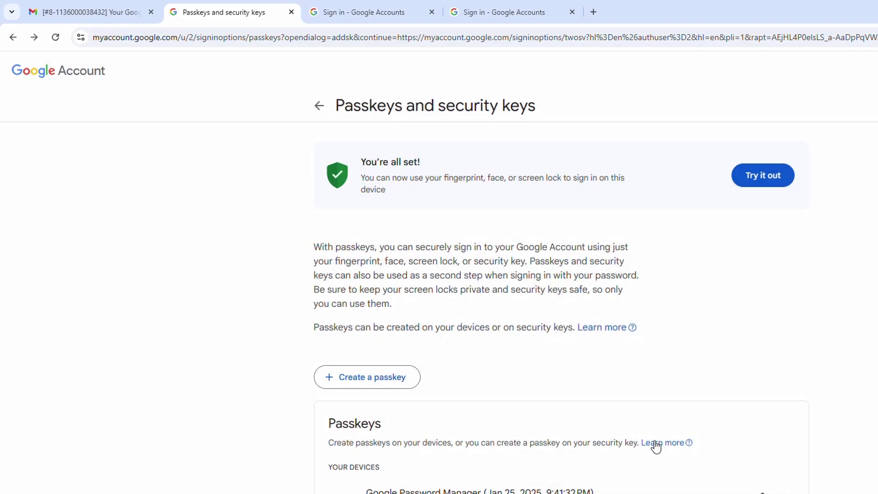
pyautogui.scroll(-2, 454, 255)
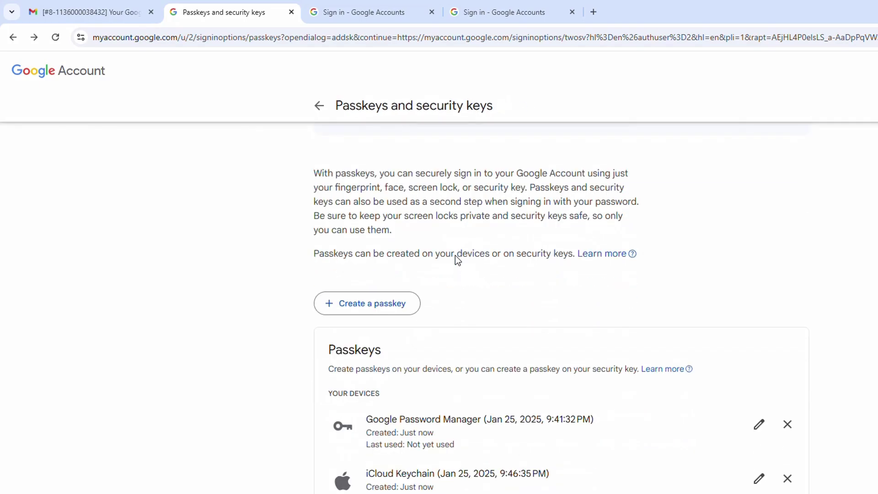
pyautogui.scroll(2, 454, 255)
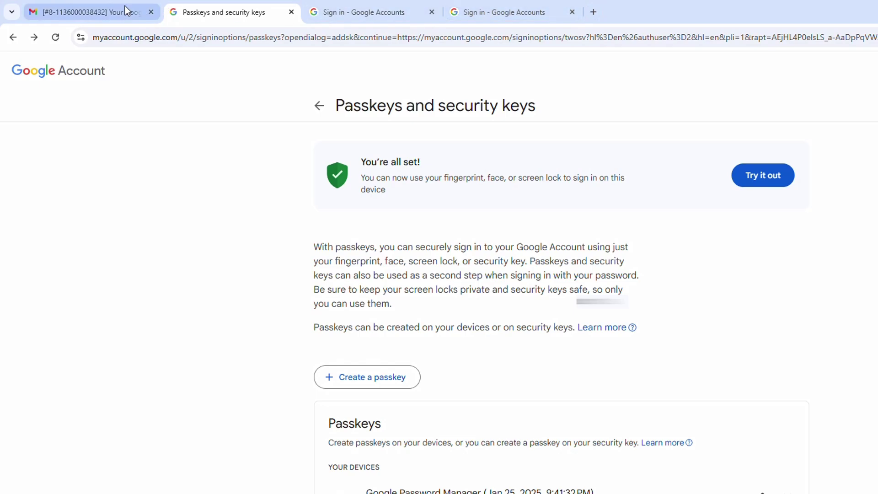
# - Switch to the Gmail tab showing Google Support's 7-day password reset email
pyautogui.click(98, 10)
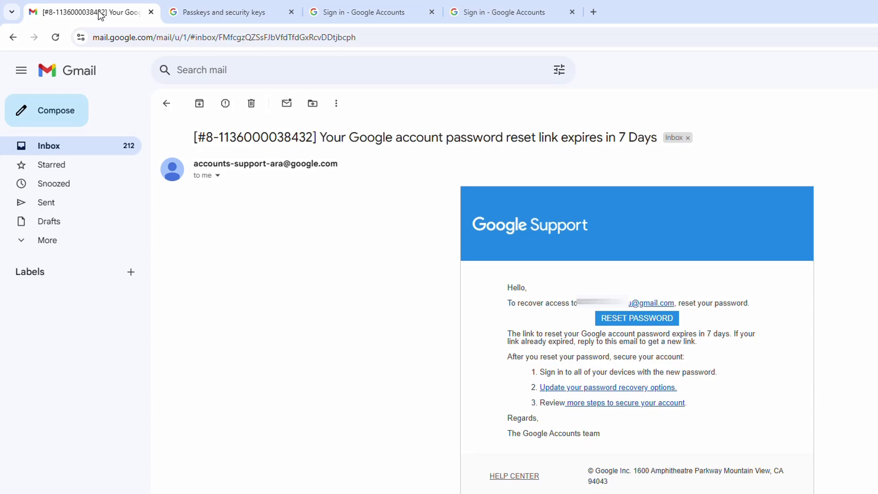
# - Follow the email's recovery-options link and scroll the Security page down to How you sign in to Google
pyautogui.click(606, 390)
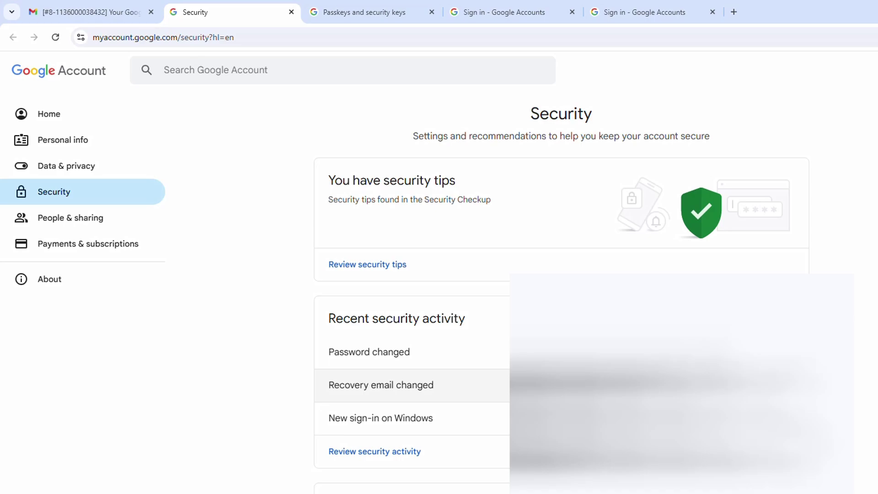
pyautogui.scroll(-3, 562, 291)
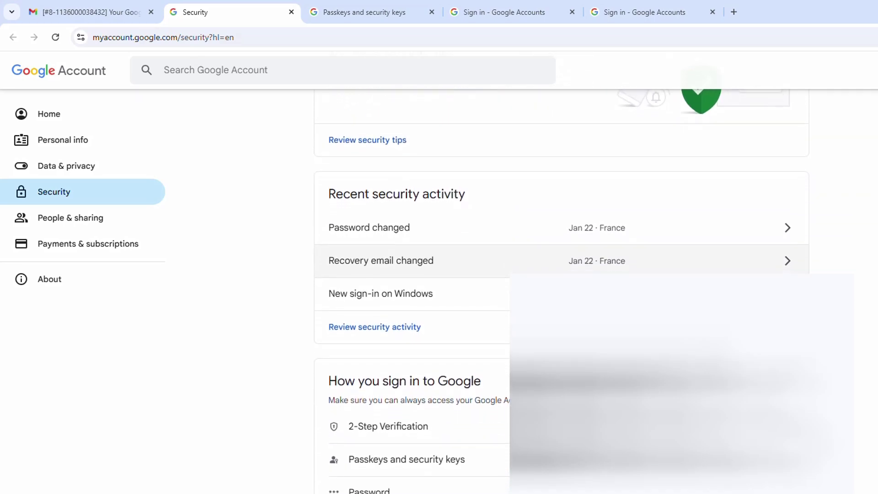
pyautogui.scroll(-1, 562, 291)
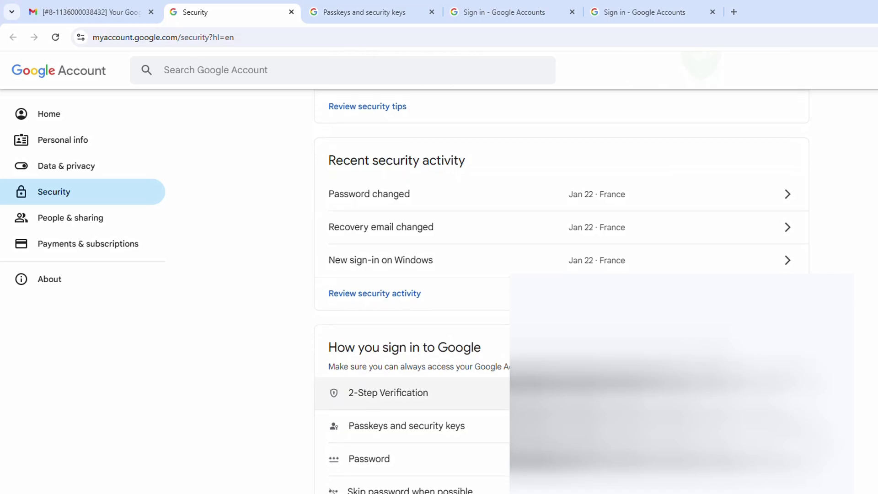
pyautogui.scroll(-3, 561, 291)
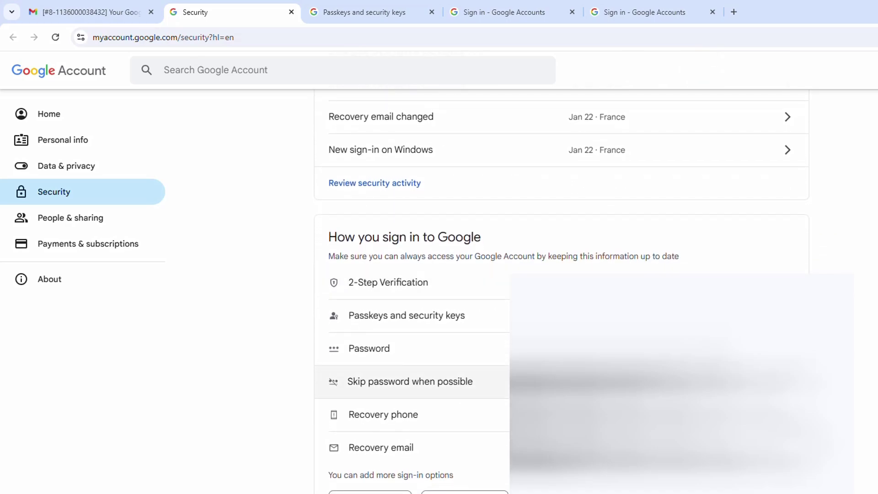
pyautogui.scroll(-1, 412, 368)
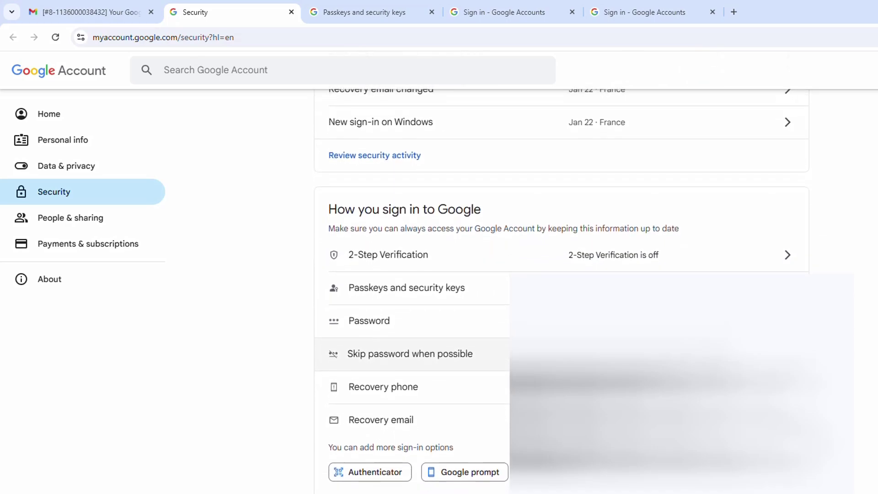
pyautogui.scroll(-1, 507, 393)
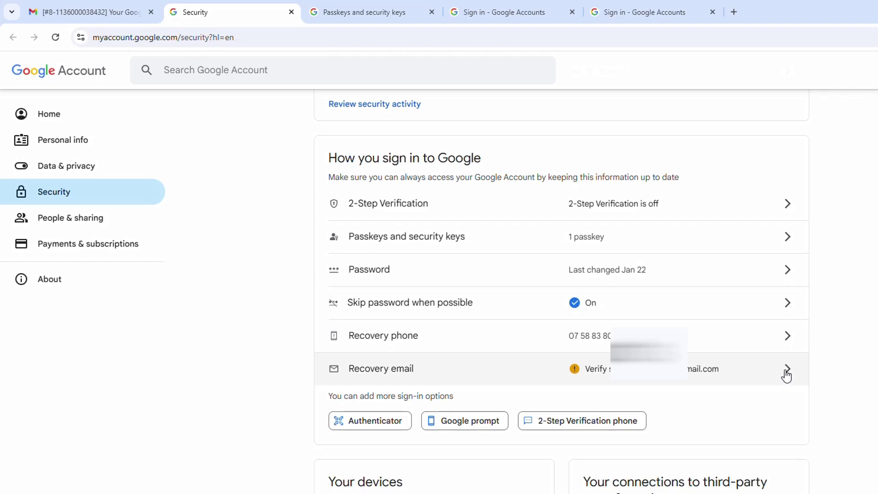
# - Open the Recovery email row and verify identity by choosing the third account in the chooser
pyautogui.click(786, 375)
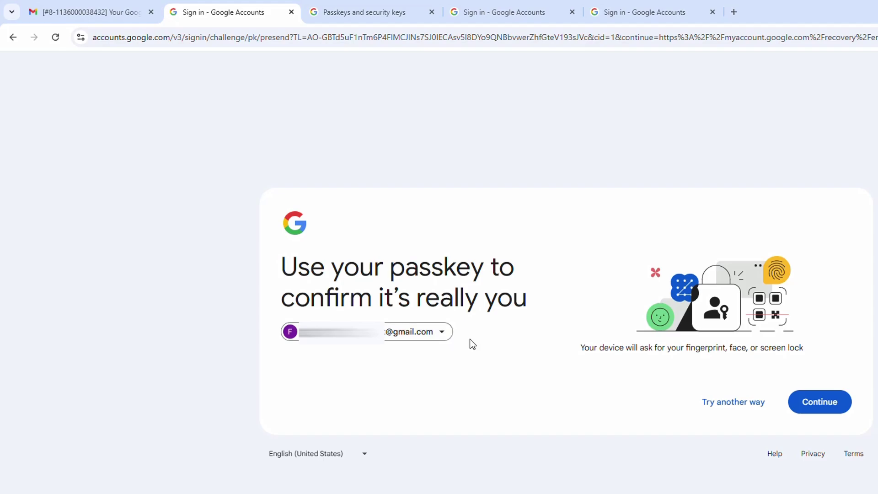
pyautogui.click(444, 337)
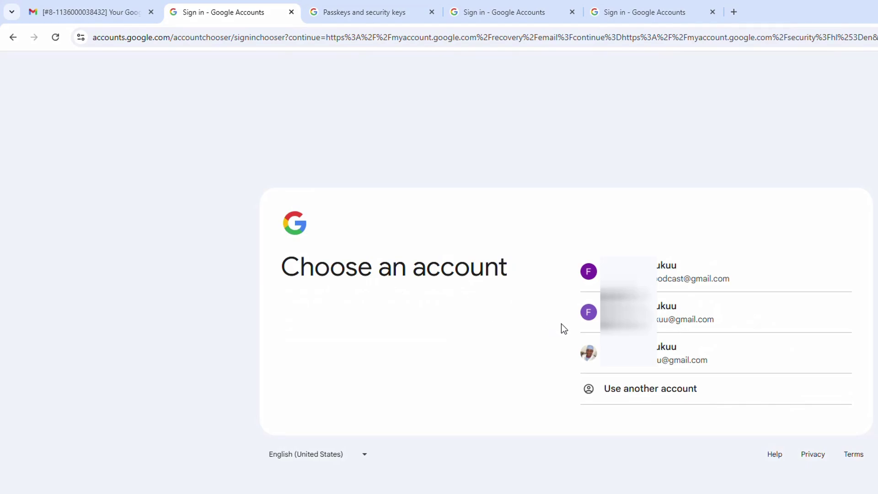
pyautogui.click(657, 357)
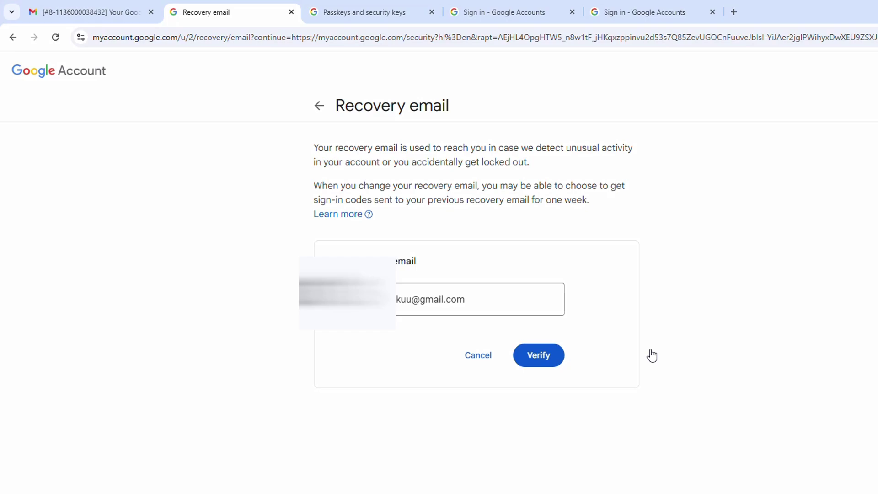
# - Delete the old recovery address and type the new Gmail recovery address into the field
pyautogui.click(544, 309)
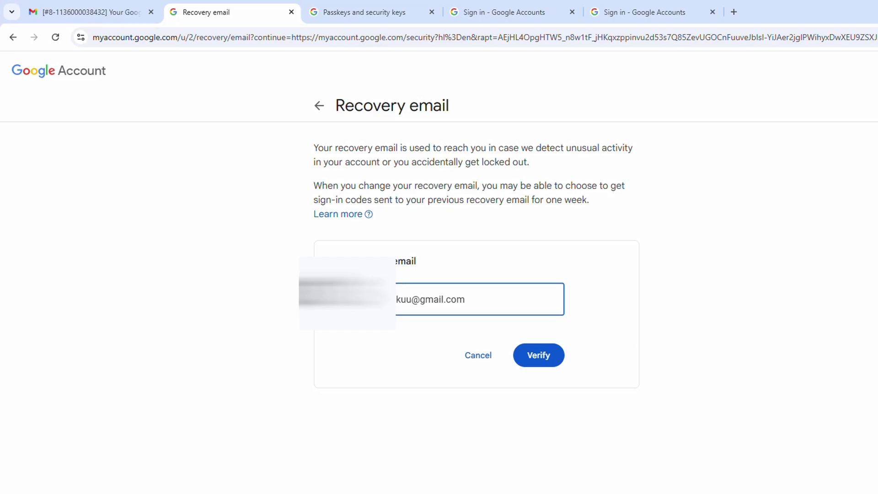
pyautogui.moveTo(466, 299); pyautogui.dragTo(285, 301)
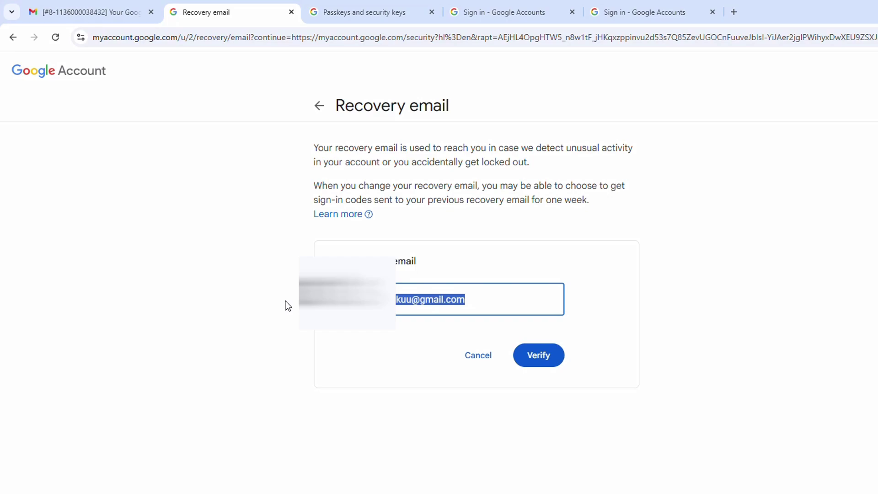
pyautogui.press('BackSpace')
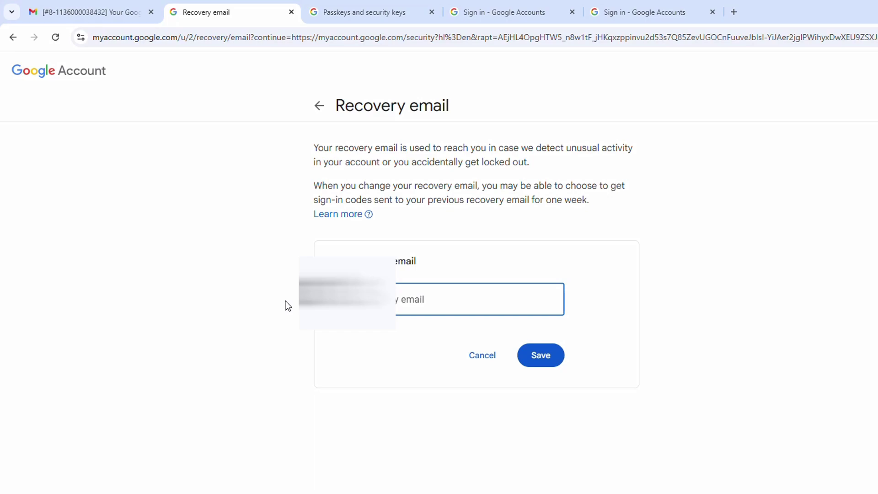
pyautogui.hotkey('ctrl', 'v')
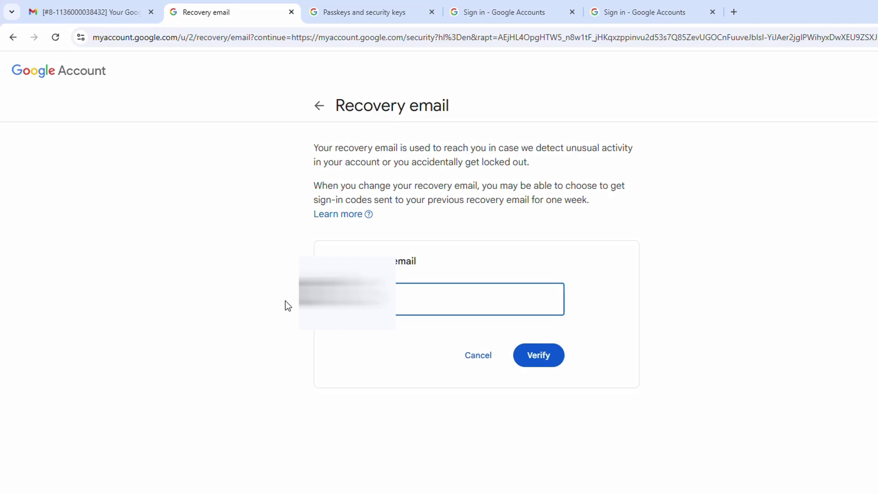
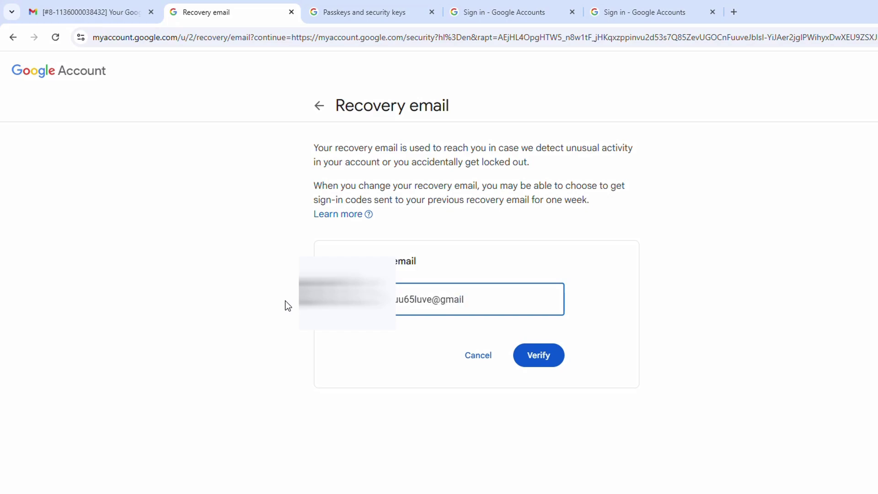
# - Send a verification code to the new recovery address and submit the received code
pyautogui.click(543, 361)
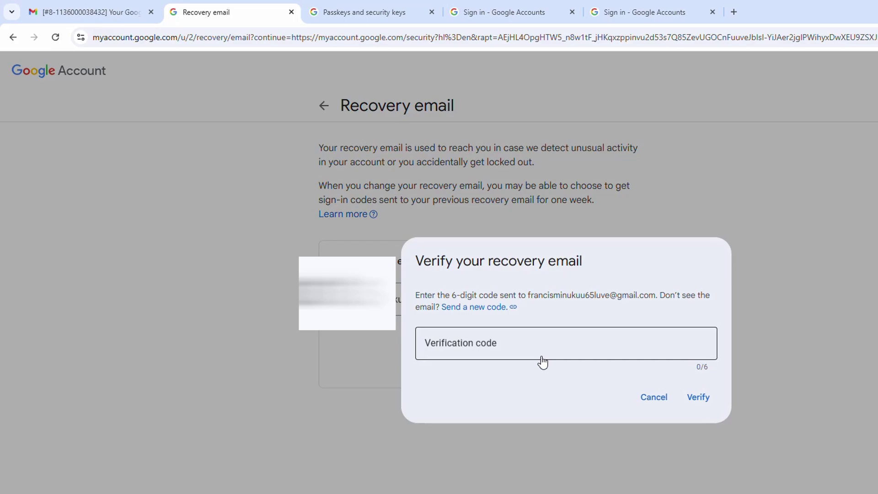
pyautogui.click(542, 359)
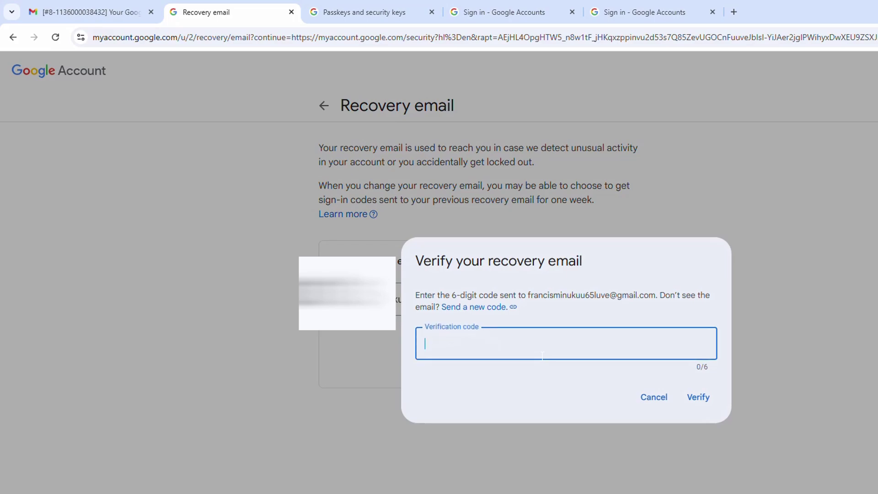
pyautogui.write('6')
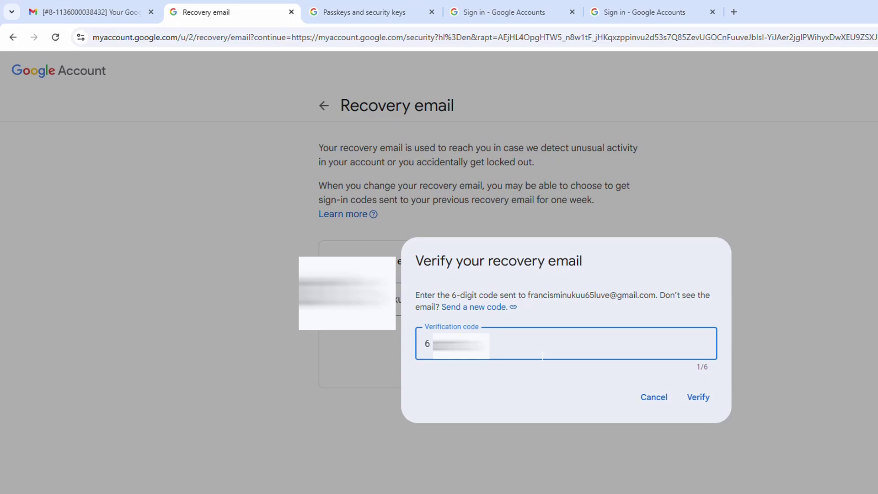
pyautogui.write('8')
pyautogui.click(698, 397)
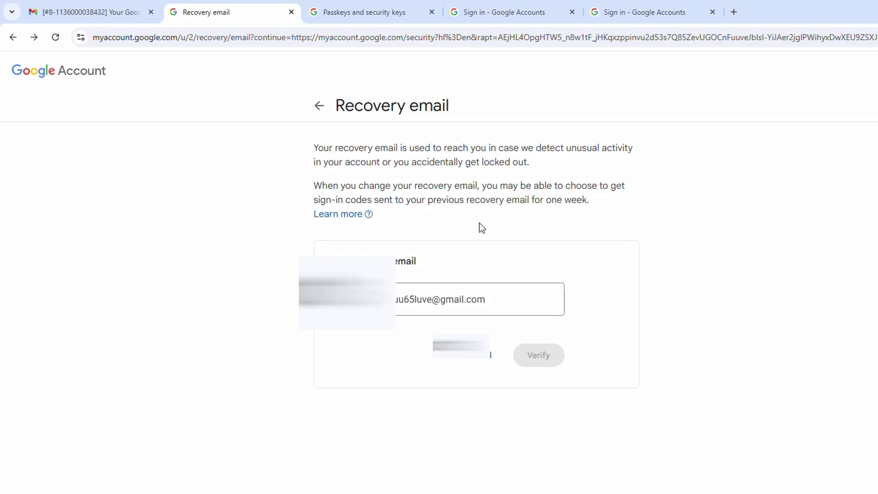
# - Leave the recovery email settings and open the Recovery phone page from Security
pyautogui.click(319, 107)
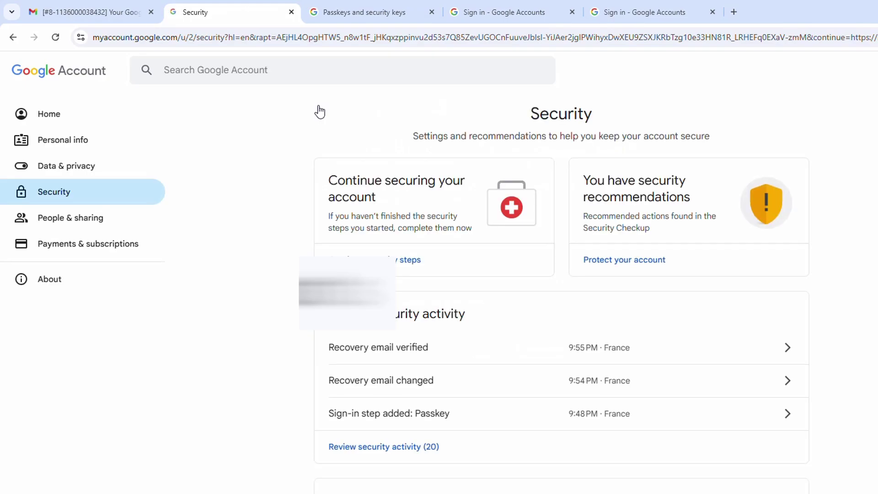
pyautogui.scroll(-6, 688, 391)
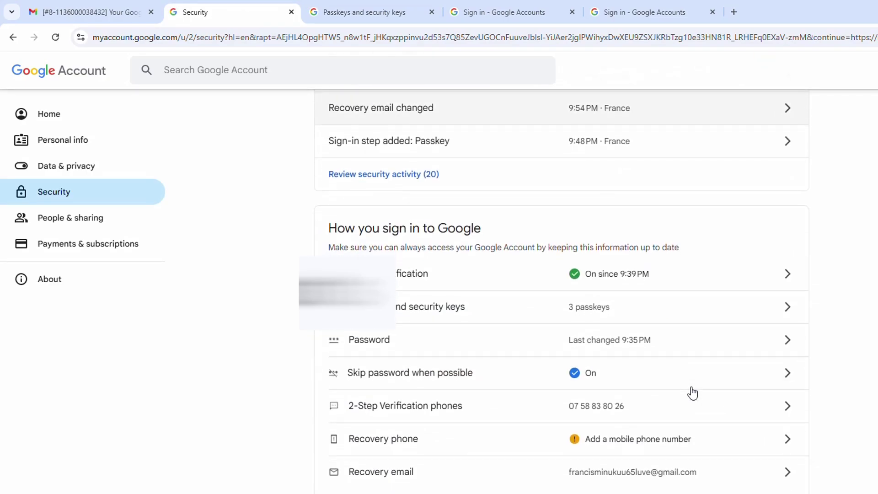
pyautogui.click(797, 444)
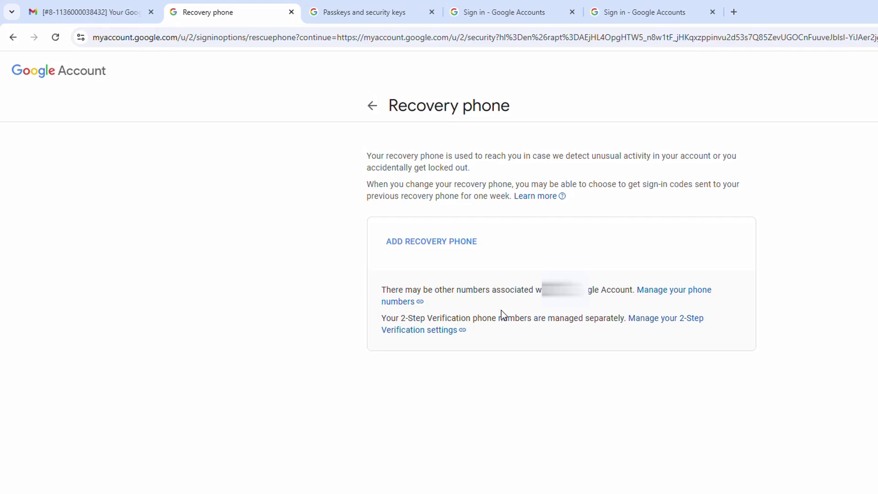
# - Add the phone number already on file as recovery phone and verify it with the texted code
pyautogui.click(446, 250)
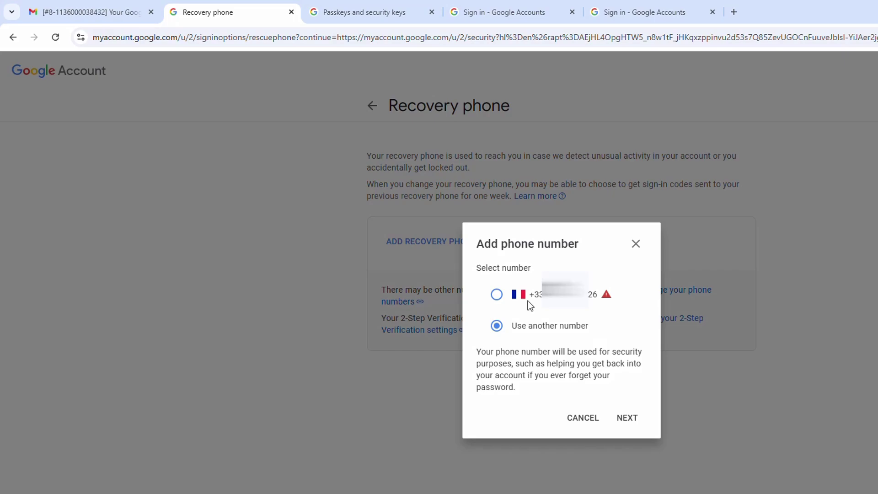
pyautogui.click(498, 294)
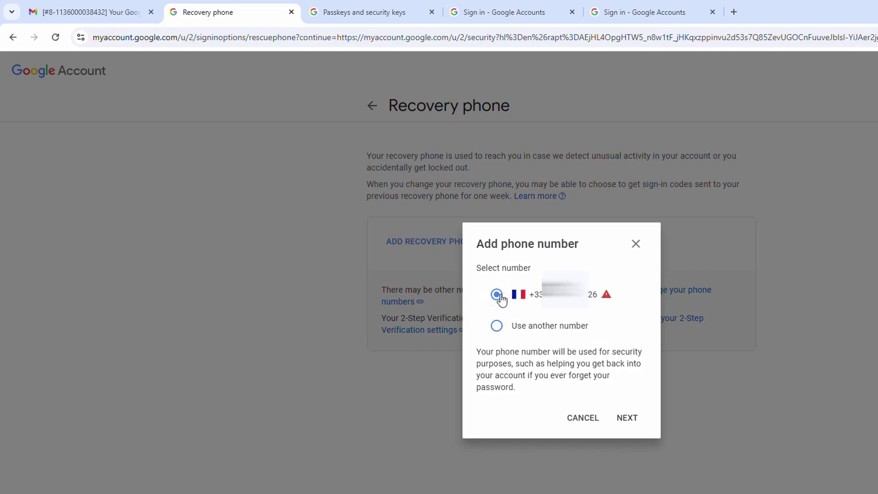
pyautogui.click(631, 420)
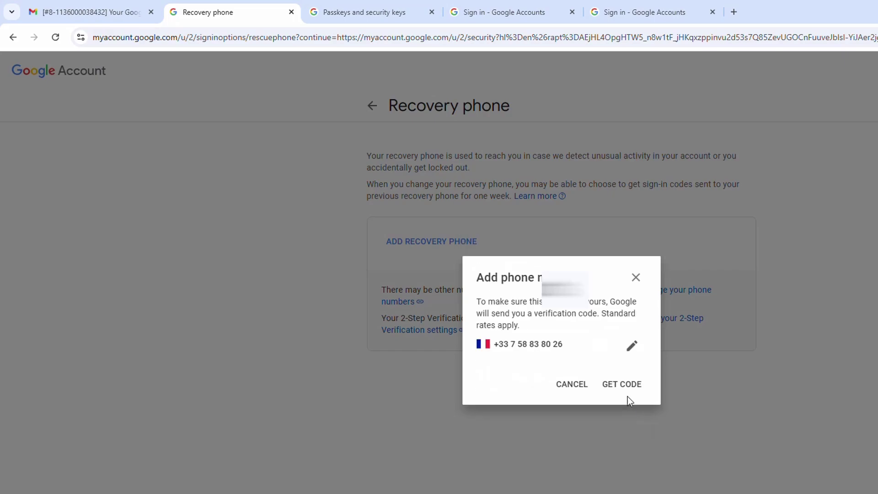
pyautogui.click(626, 389)
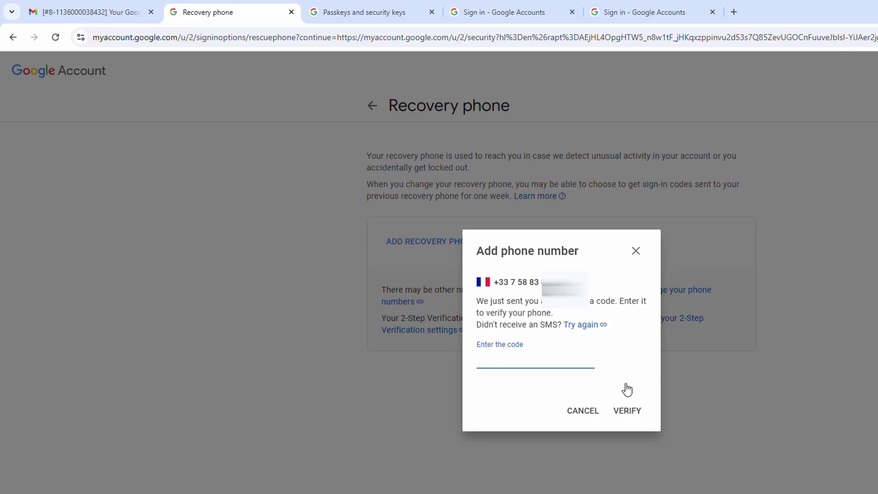
pyautogui.click(622, 414)
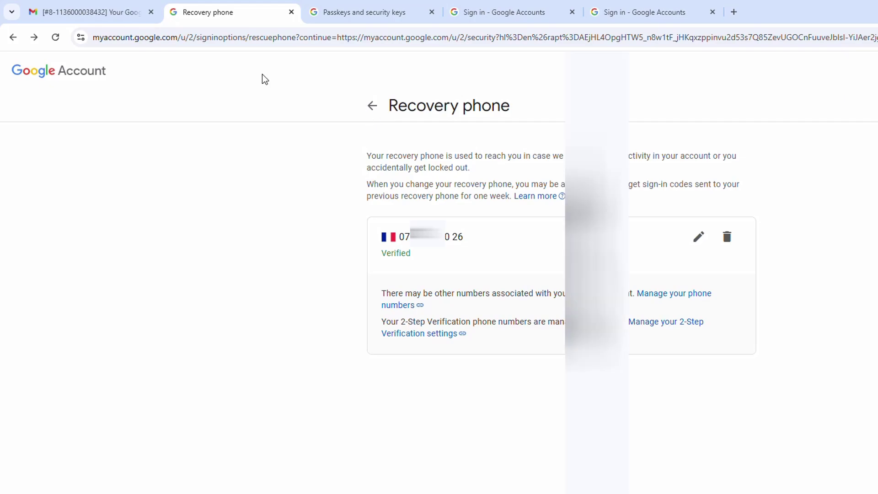
# - Go back to the Security page and review its recent activity and sign-in options
pyautogui.click(372, 106)
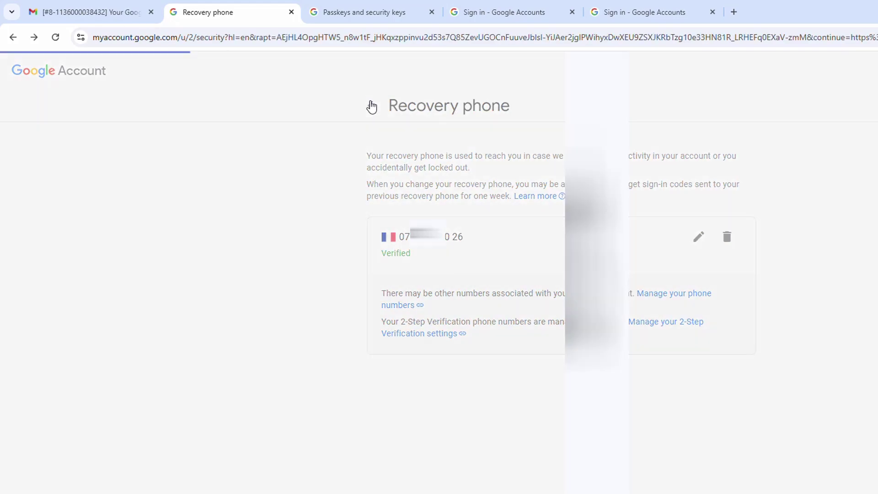
pyautogui.scroll(-10, 640, 398)
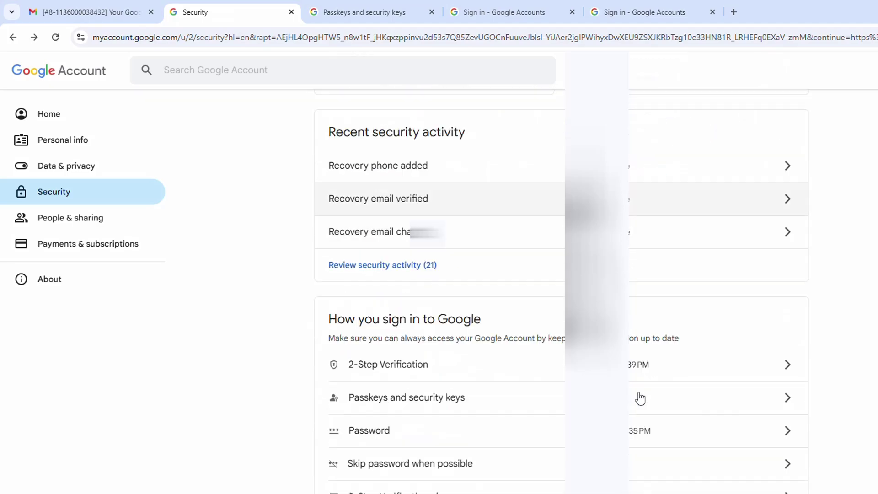
pyautogui.scroll(-3, 640, 398)
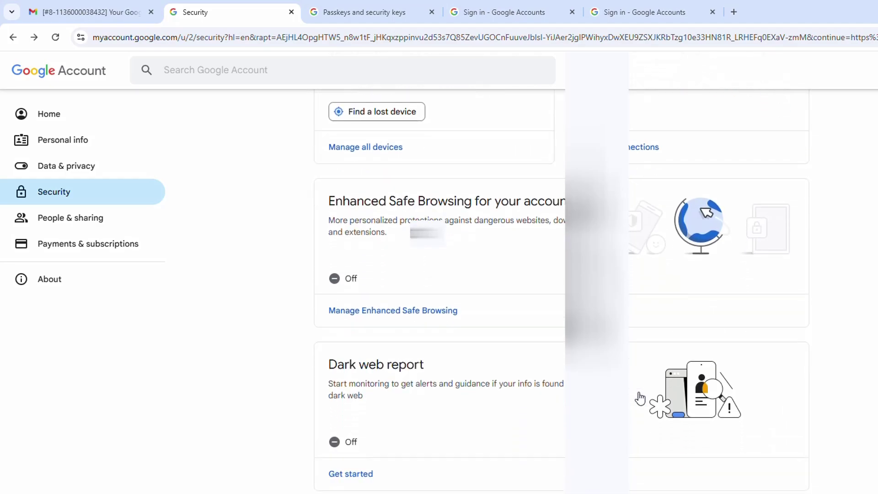
pyautogui.scroll(5, 639, 398)
pyautogui.scroll(8, 640, 398)
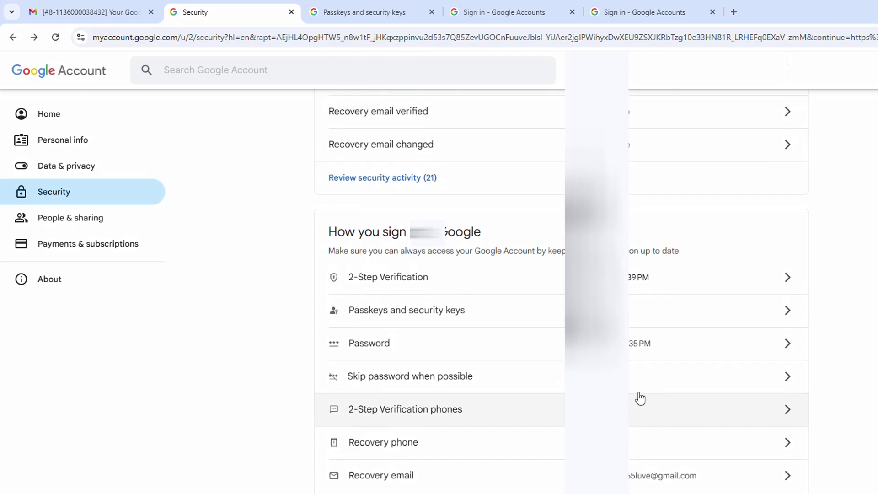
pyautogui.scroll(1, 640, 398)
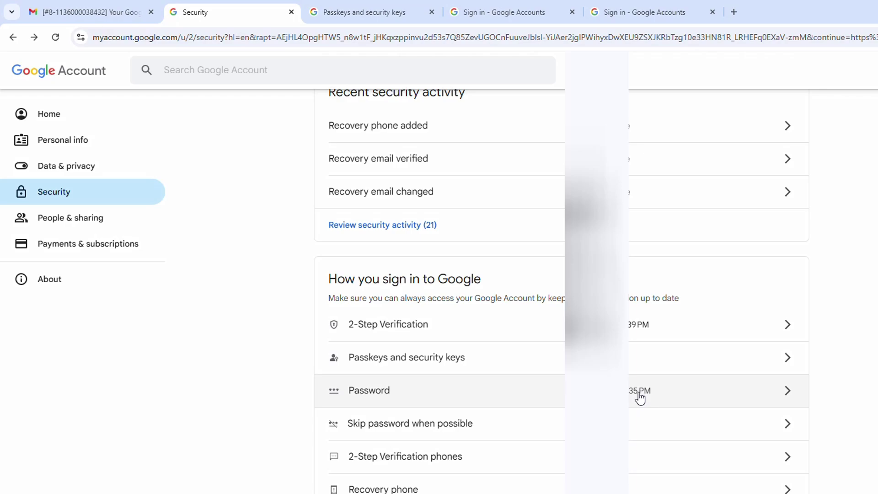
pyautogui.scroll(-1, 640, 398)
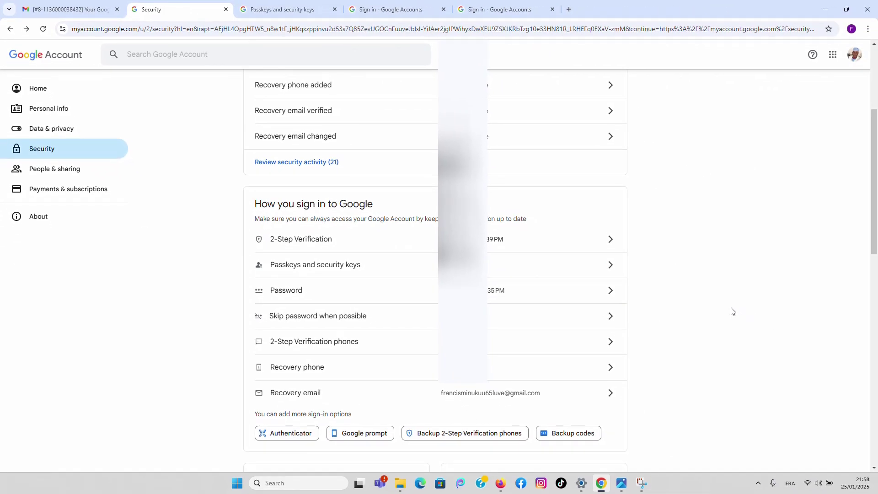
pyautogui.scroll(1, 731, 312)
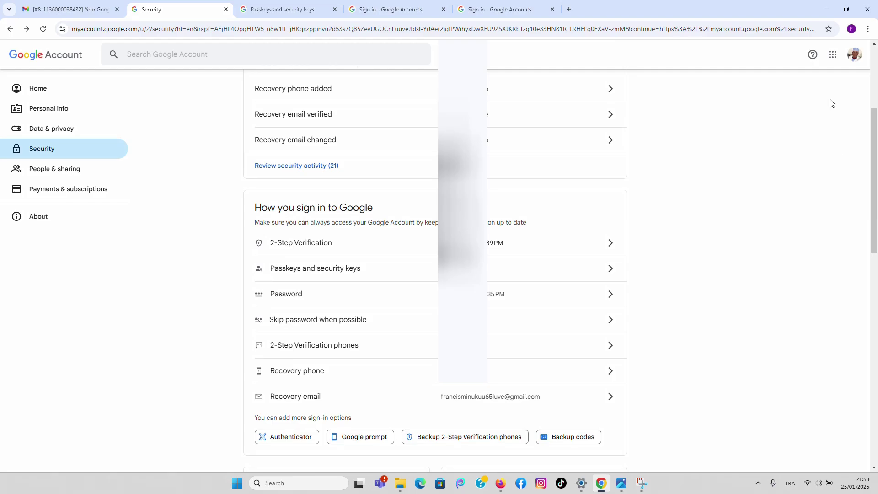
# - Open Gmail to view Important mail, then open YouTube in a new tab via the apps grid
pyautogui.click(833, 54)
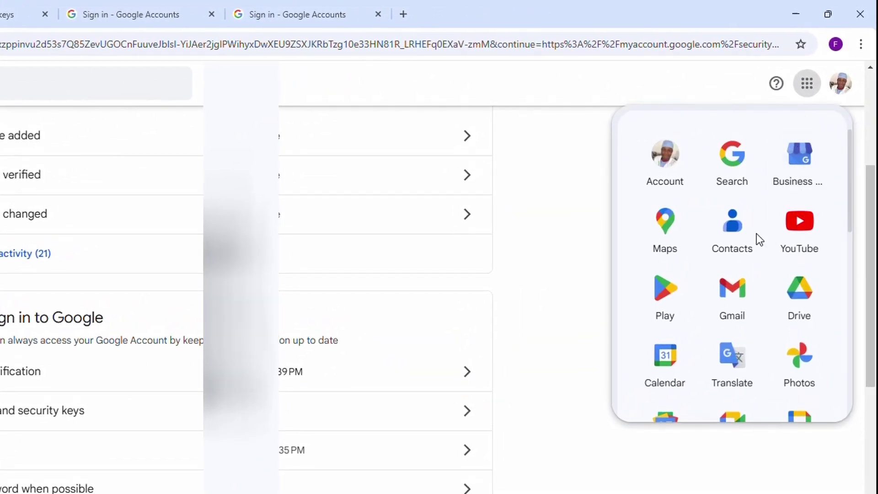
pyautogui.click(735, 296)
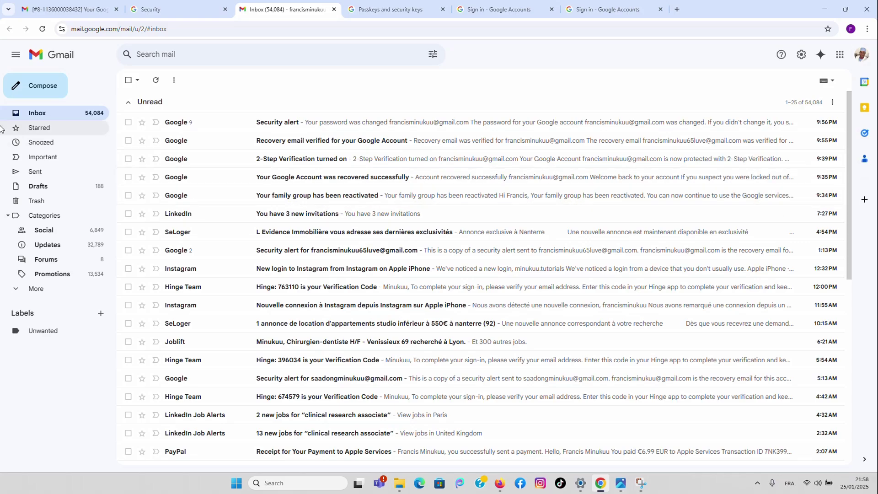
pyautogui.click(55, 160)
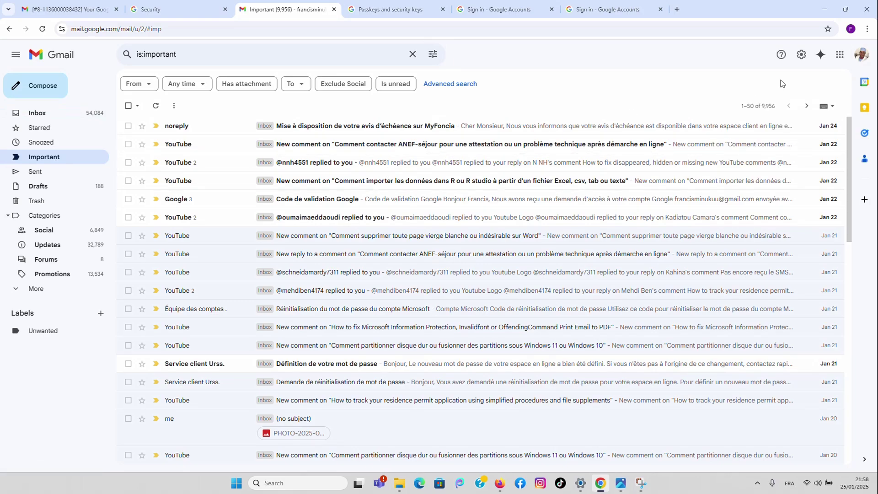
pyautogui.click(840, 54)
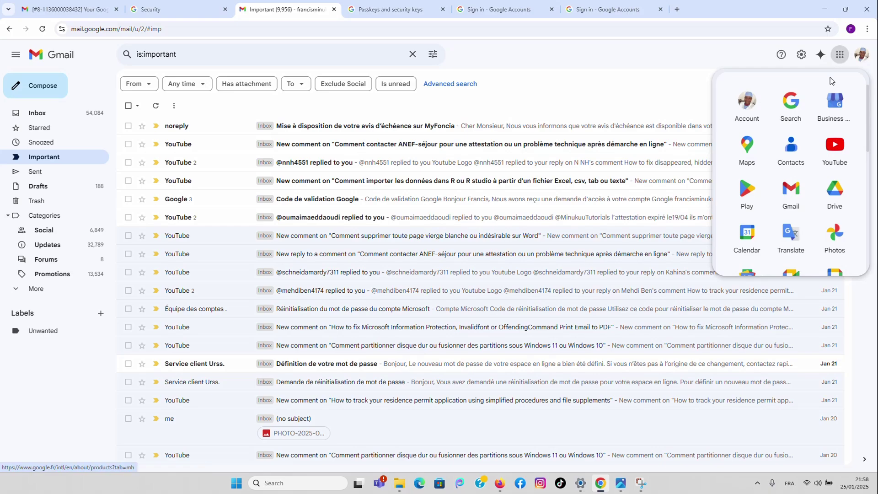
pyautogui.click(835, 147)
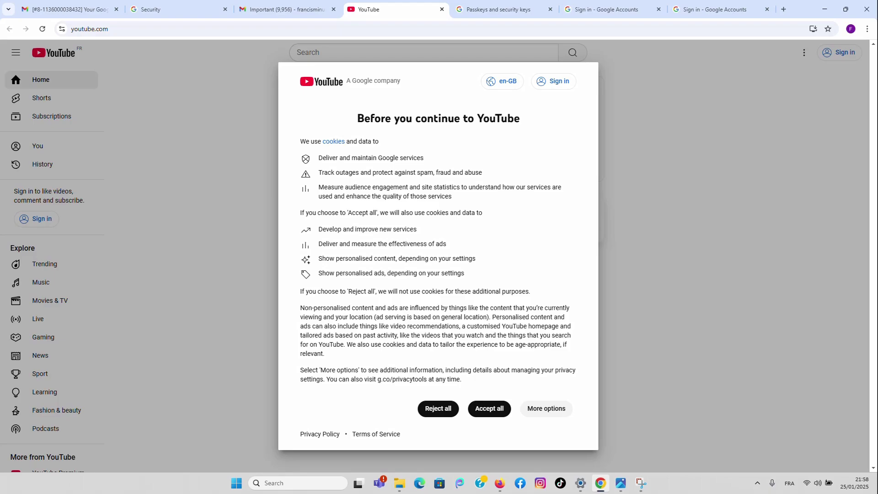
# - Accept all YouTube cookies and bring up the account switcher showing the removed channel
pyautogui.click(488, 410)
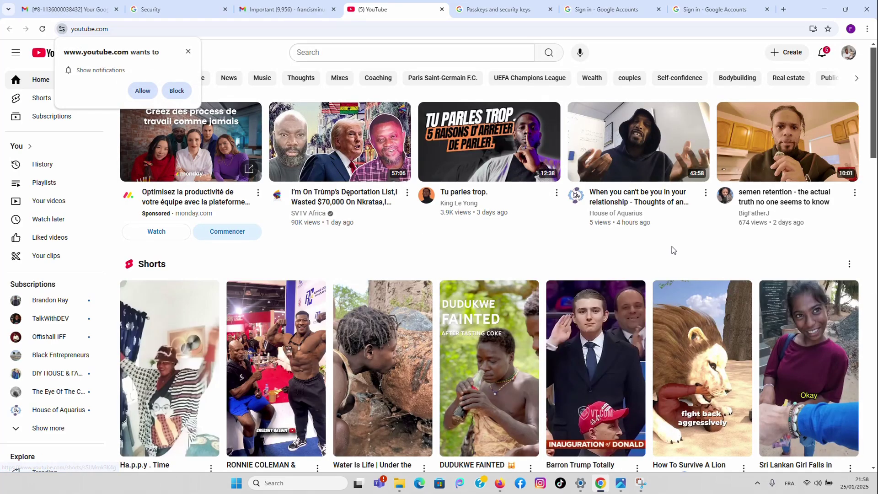
pyautogui.click(846, 57)
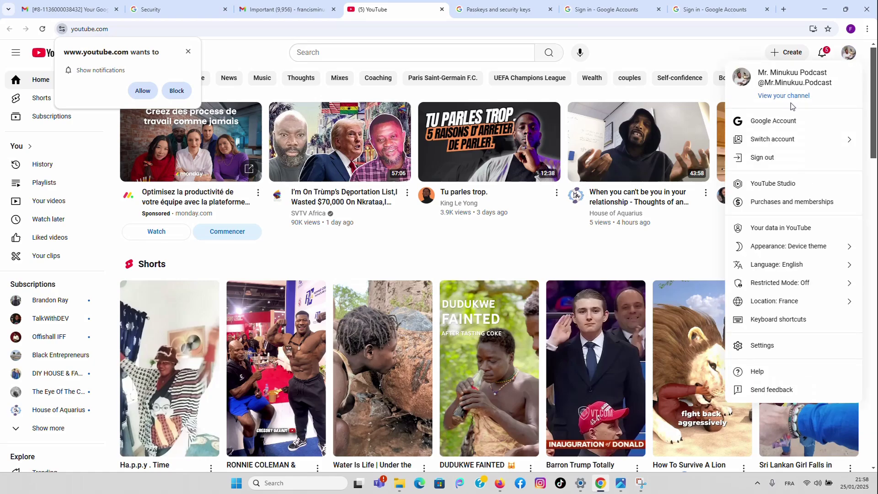
pyautogui.click(785, 139)
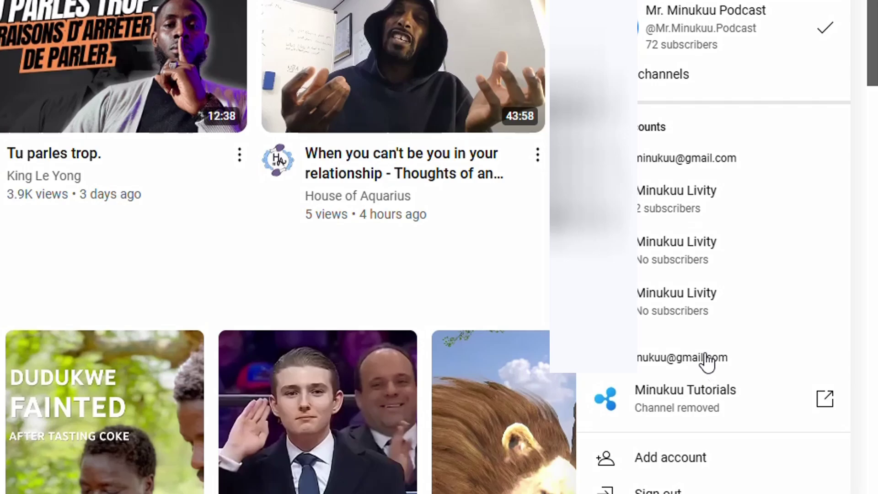
# - Switch to the removed channel and start its hacked-channel investigation
pyautogui.click(703, 399)
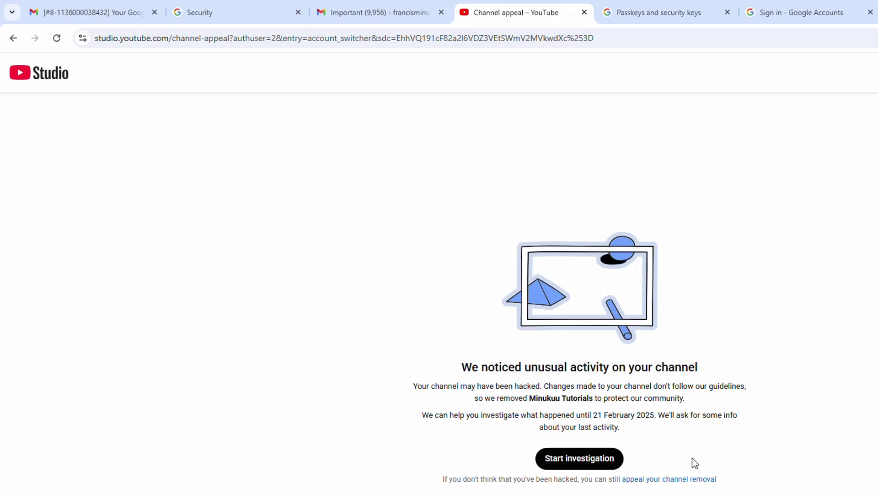
pyautogui.click(569, 459)
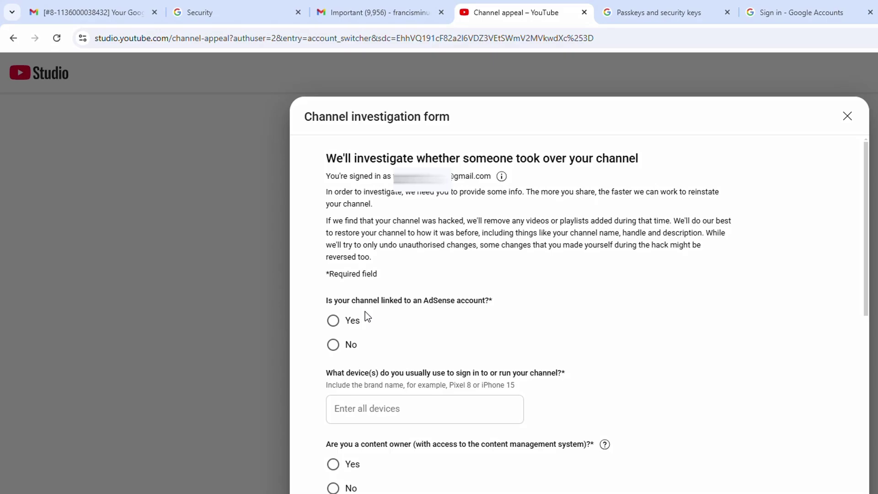
# - Answer Yes to the AdSense linkage question and focus the publisher ID field
pyautogui.click(333, 322)
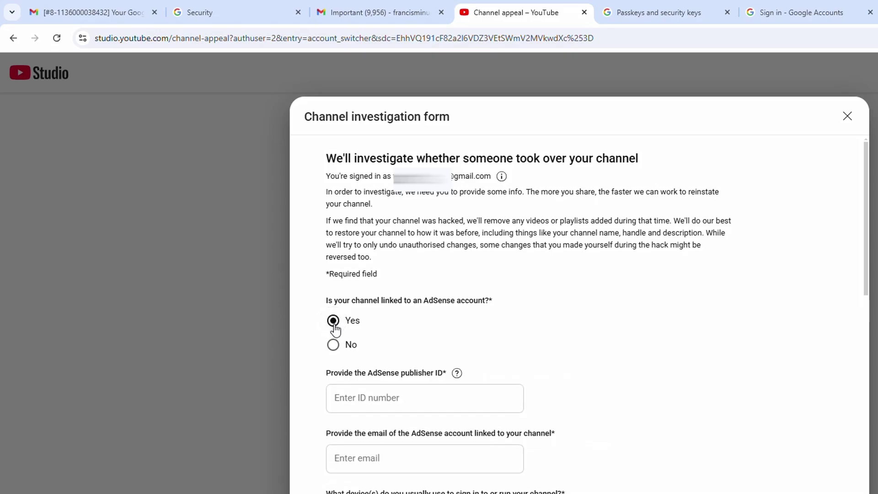
pyautogui.click(368, 397)
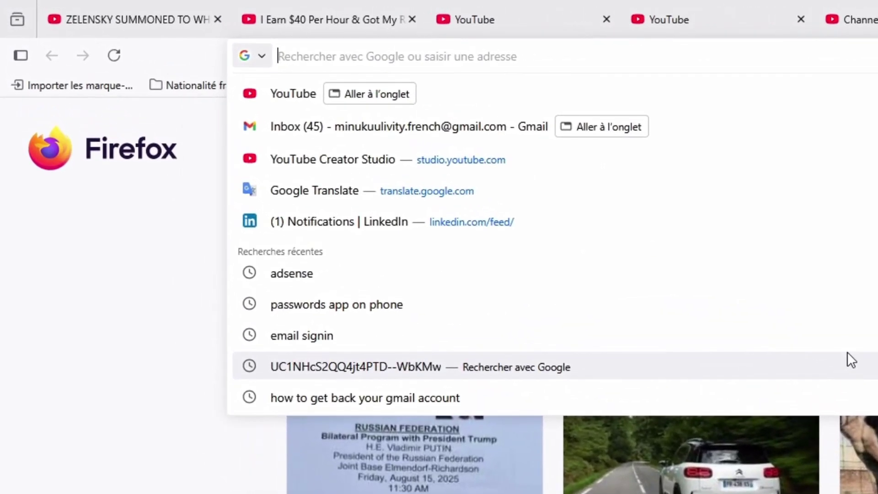
# - Search for 'adsense' and open AdSense's Payments info page to find the publisher ID
pyautogui.write('adsense')
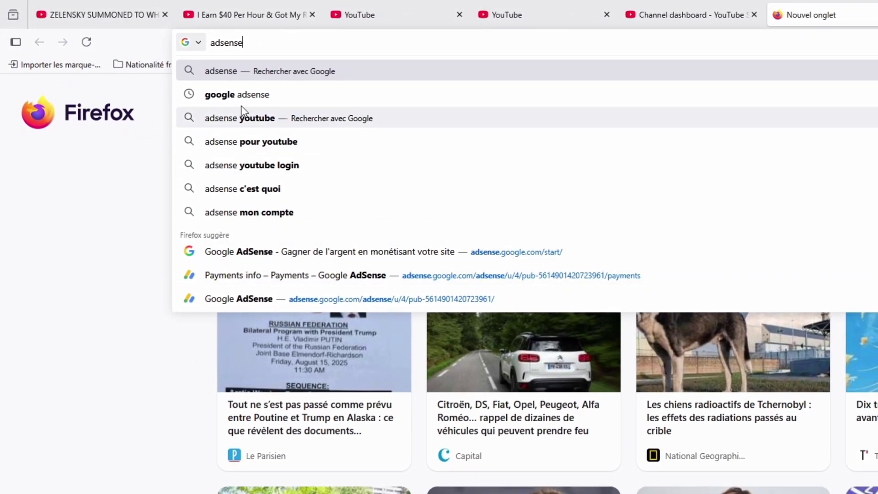
pyautogui.click(243, 93)
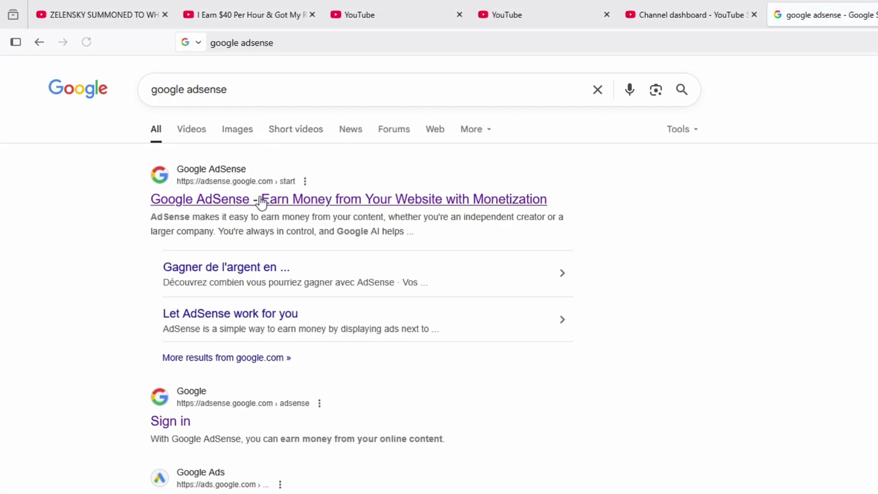
pyautogui.click(175, 422)
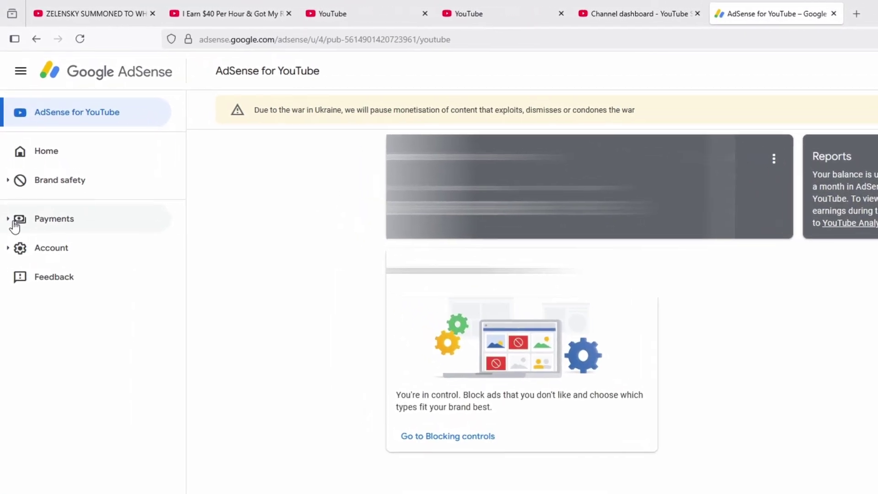
pyautogui.click(18, 228)
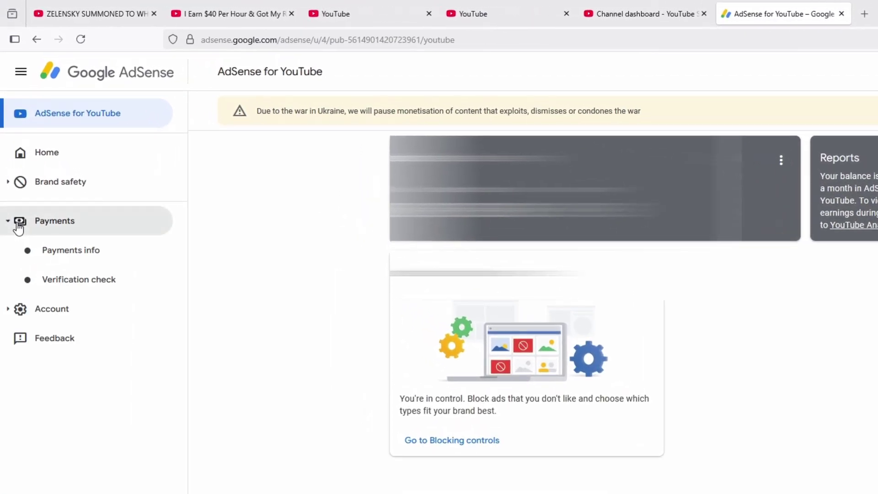
pyautogui.click(56, 259)
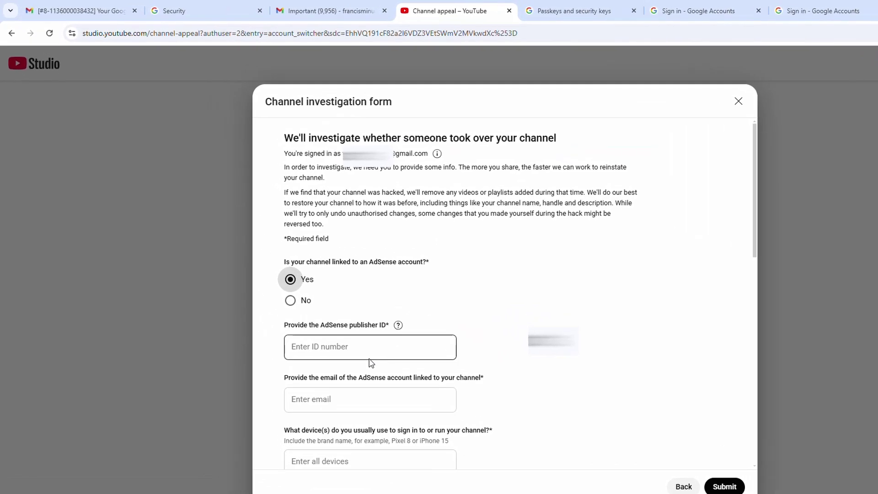
# - Paste the AdSense publisher ID into its field on the investigation form
pyautogui.click(350, 349)
pyautogui.rightClick(348, 349)
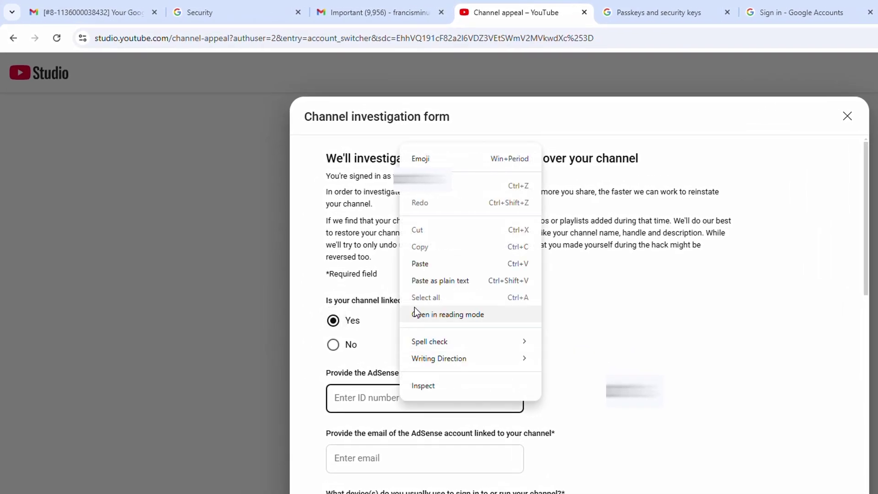
pyautogui.click(426, 268)
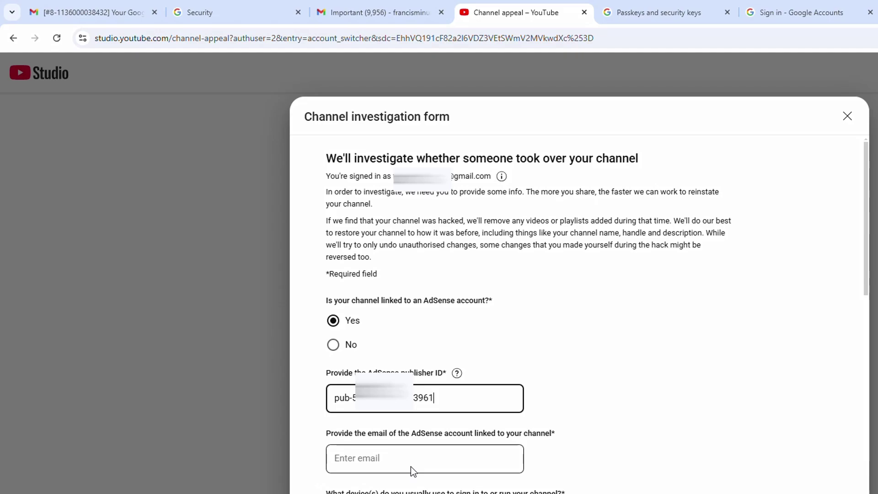
pyautogui.click(410, 466)
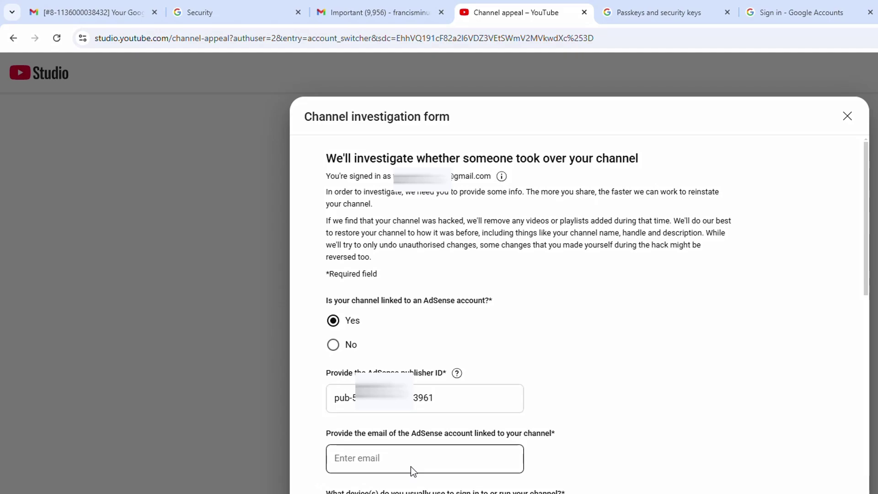
# - Paste the linked AdSense account's email into the email field
pyautogui.click(411, 466)
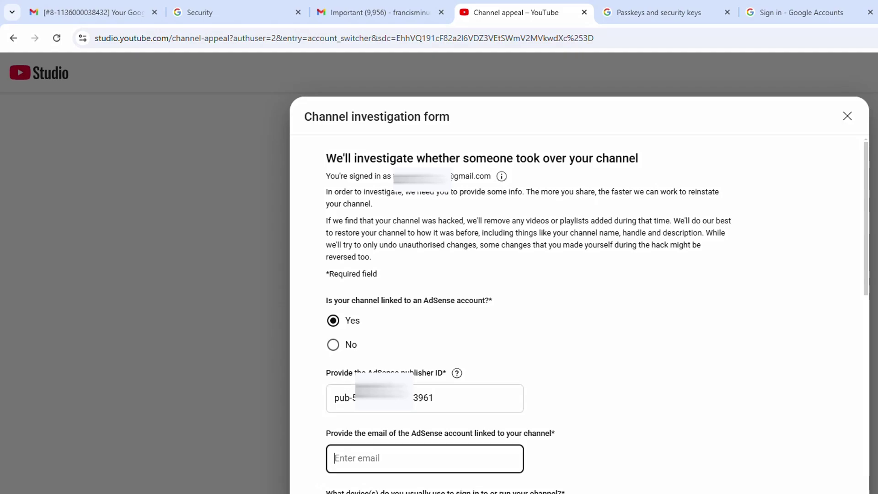
pyautogui.hotkey('ctrl', 'v')
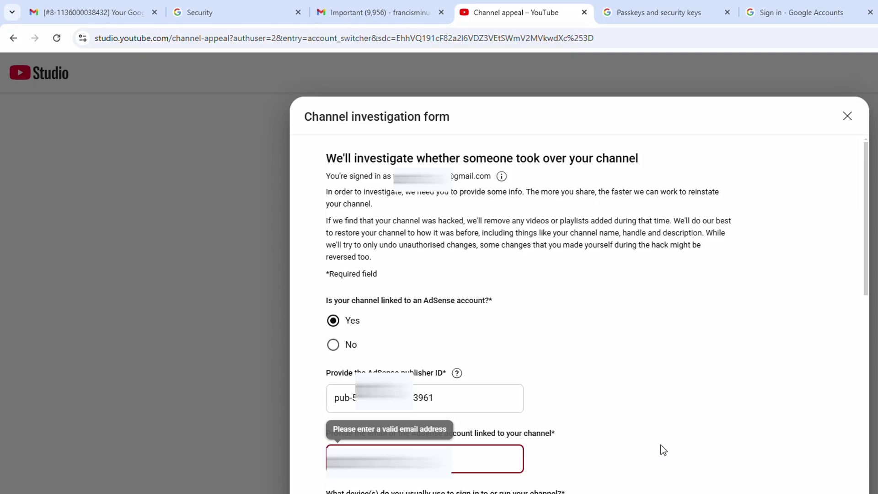
pyautogui.write('m')
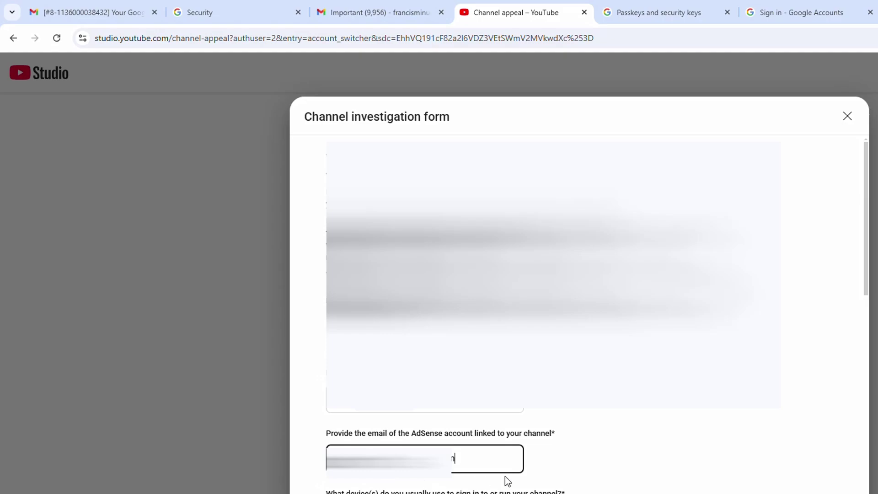
pyautogui.scroll(-3, 597, 488)
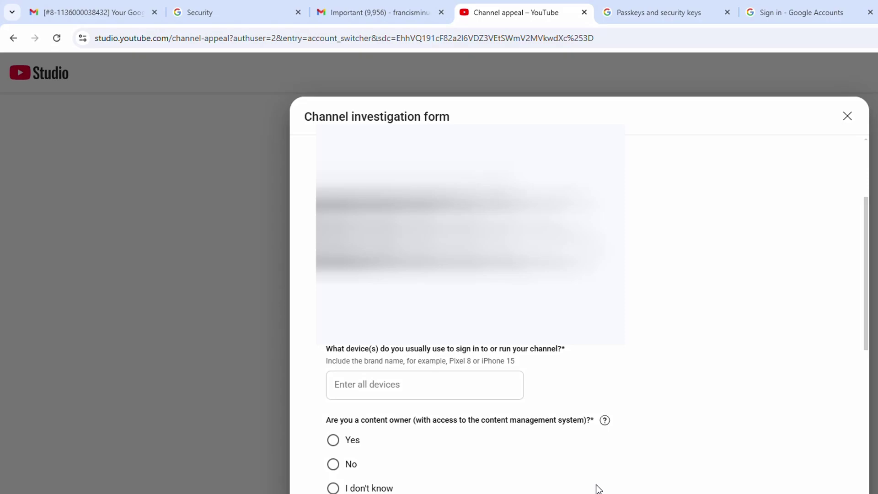
pyautogui.scroll(-3, 598, 488)
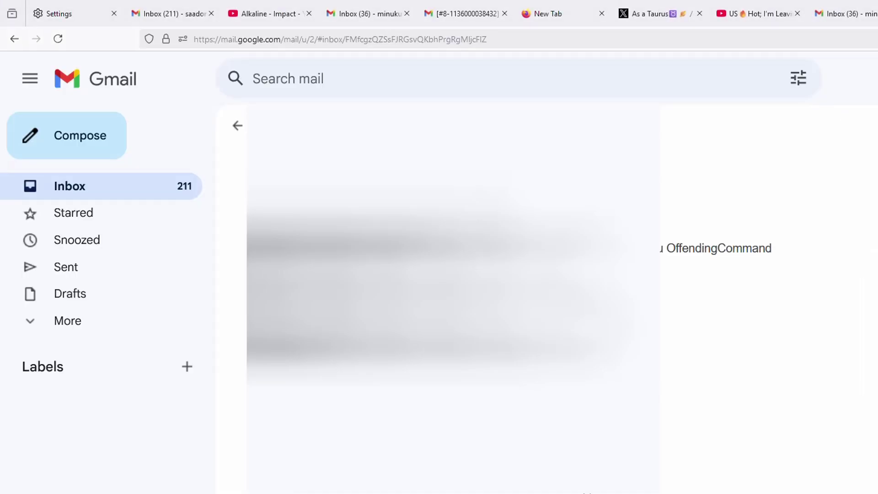
# - Select the long ID line in the support email and switch back to the investigation form
pyautogui.scroll(-3, 586, 492)
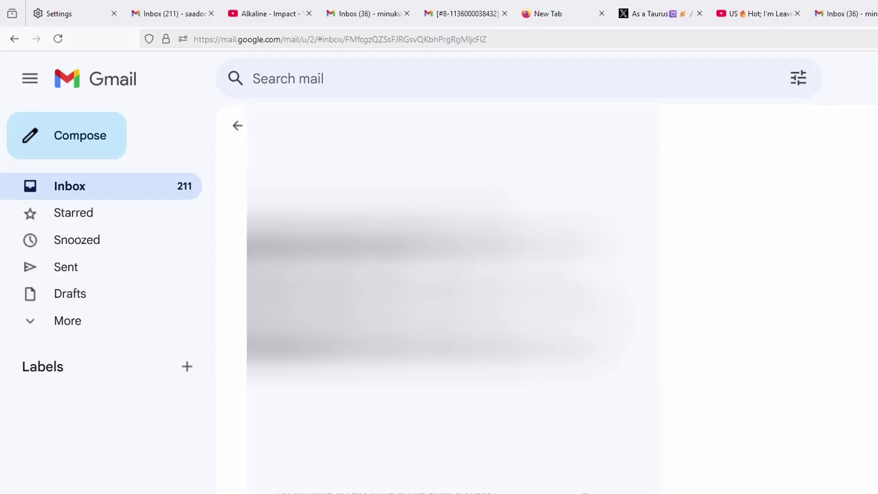
pyautogui.scroll(-2, 709, 457)
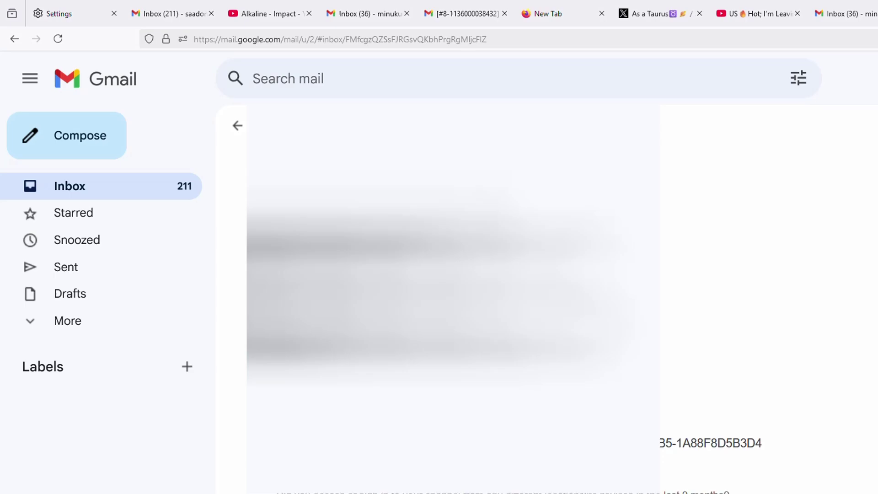
pyautogui.scroll(-2, 709, 412)
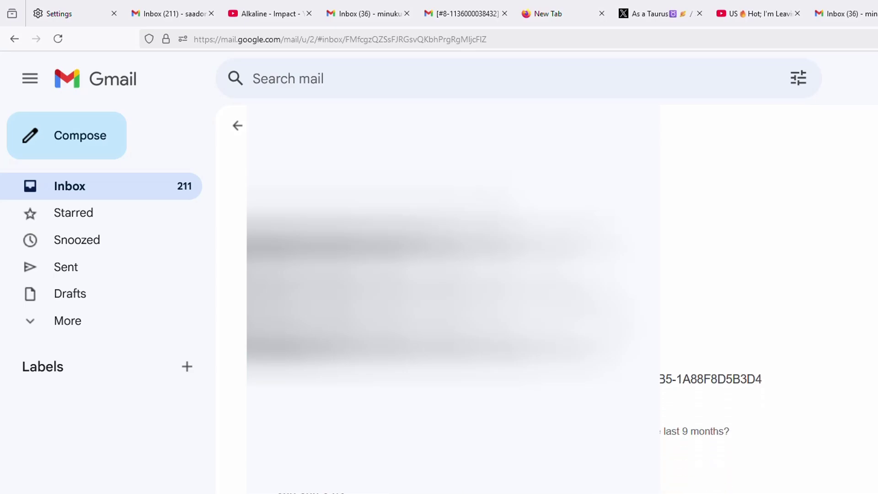
pyautogui.tripleClick(710, 379)
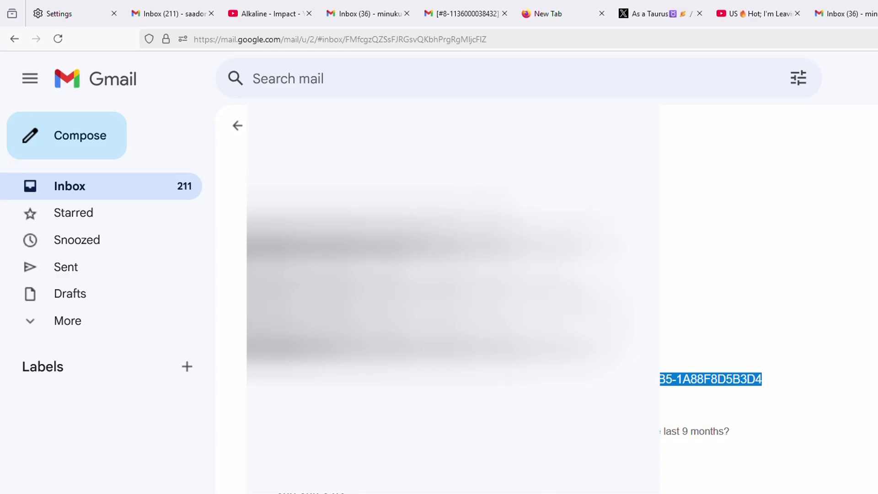
pyautogui.hotkey('alt', 'Tab')
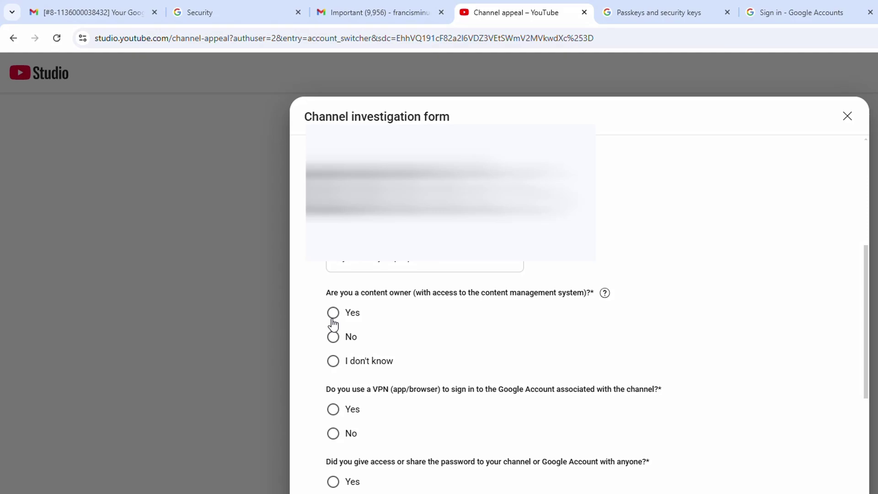
# - Answer Yes to the content-owner question and paste the content management system email
pyautogui.click(333, 320)
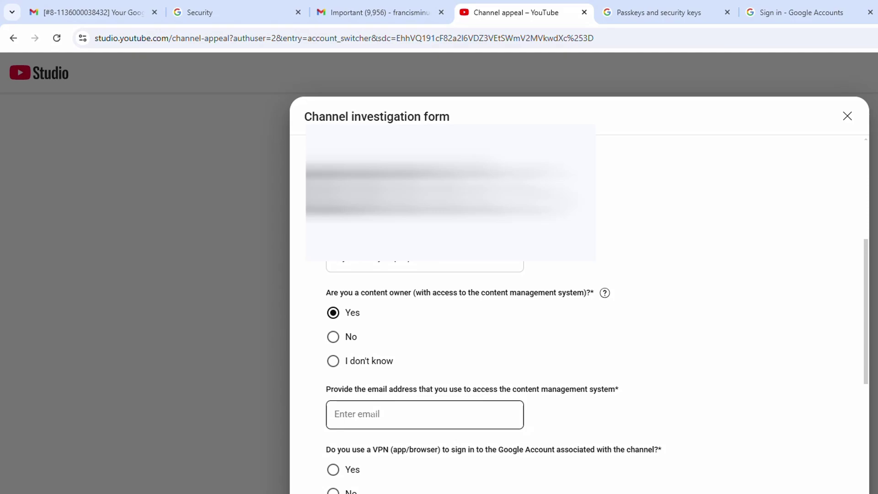
pyautogui.hotkey('ctrl', 'v')
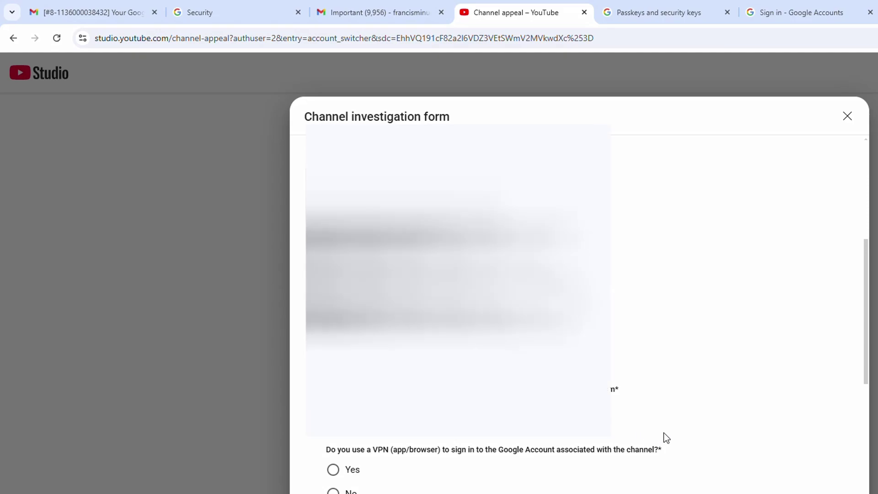
pyautogui.scroll(-3, 662, 433)
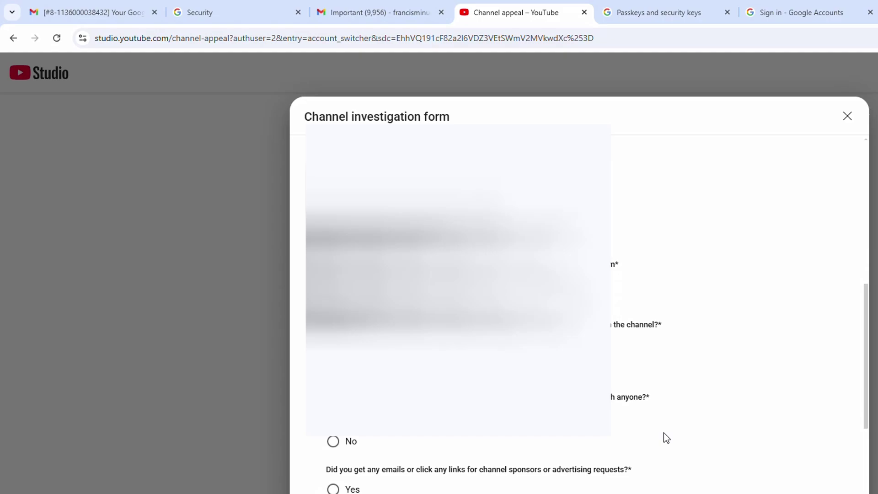
pyautogui.scroll(-1, 446, 360)
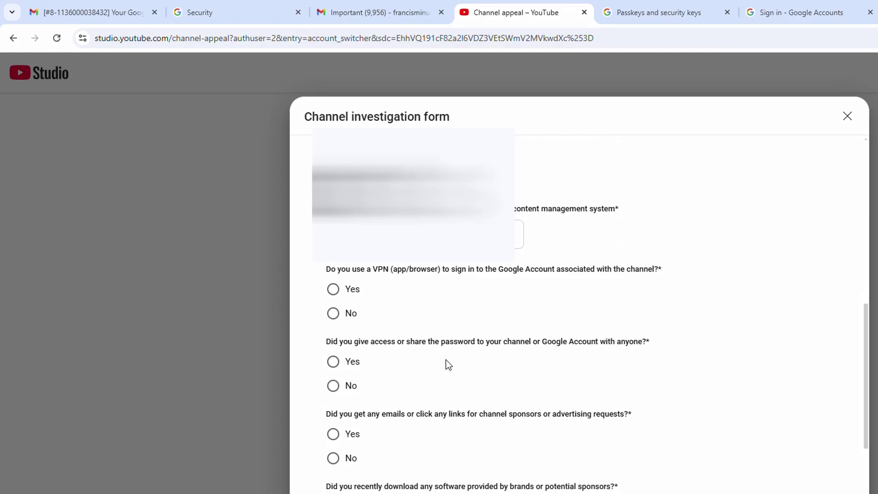
# - Answer No to both the VPN-use and password-sharing questions
pyautogui.click(334, 314)
pyautogui.scroll(-2, 389, 385)
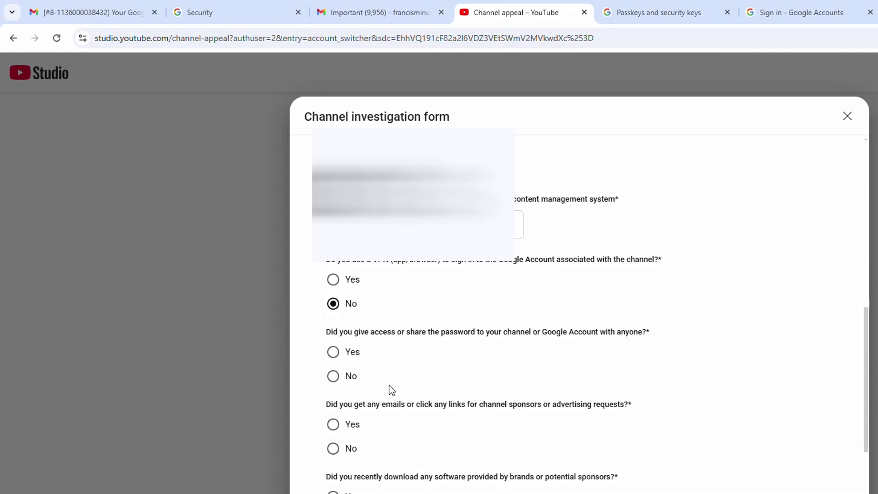
pyautogui.scroll(-2, 389, 385)
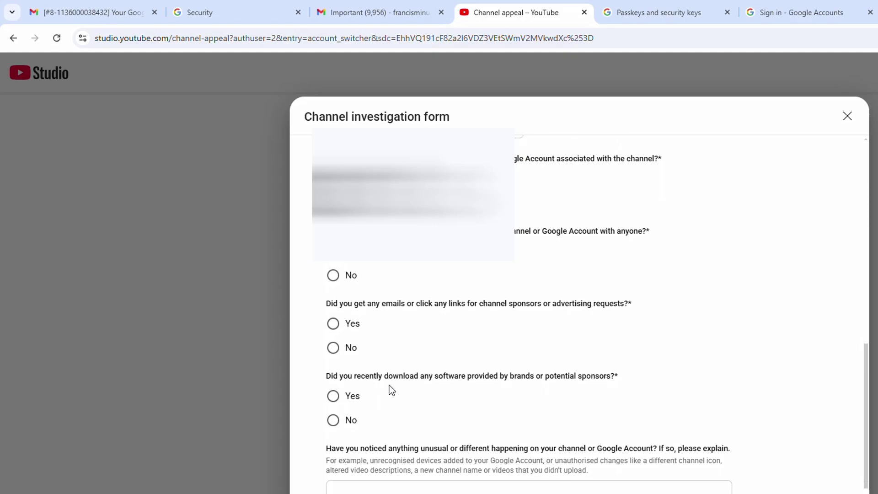
pyautogui.click(333, 275)
pyautogui.scroll(-2, 475, 355)
pyautogui.scroll(-1, 476, 356)
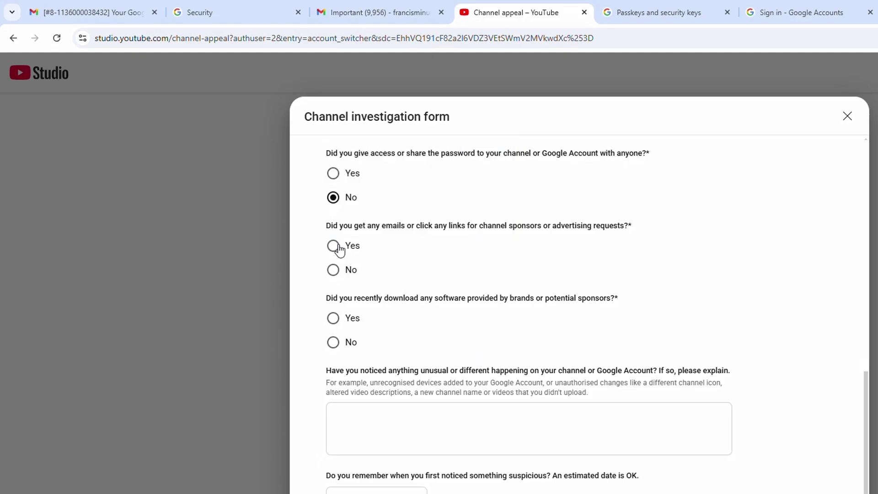
# - Answer Yes to clicking sponsor emails and to downloading sponsor-provided software
pyautogui.click(334, 250)
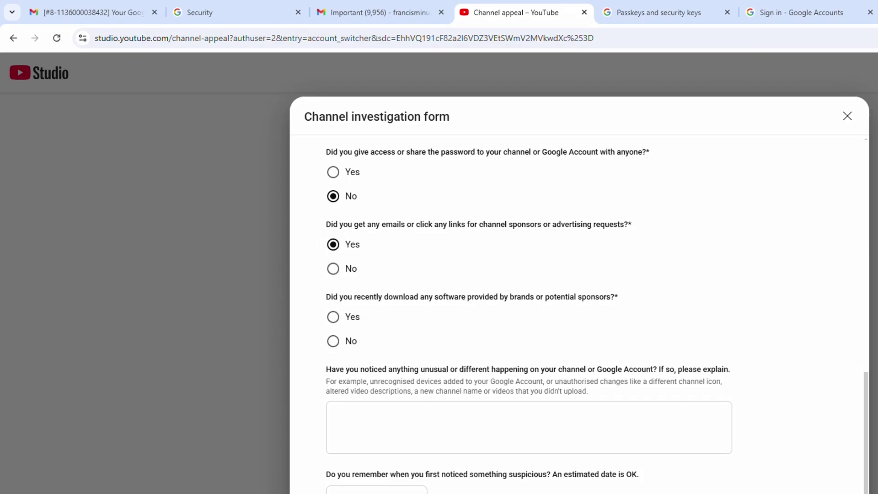
pyautogui.scroll(-1, 594, 311)
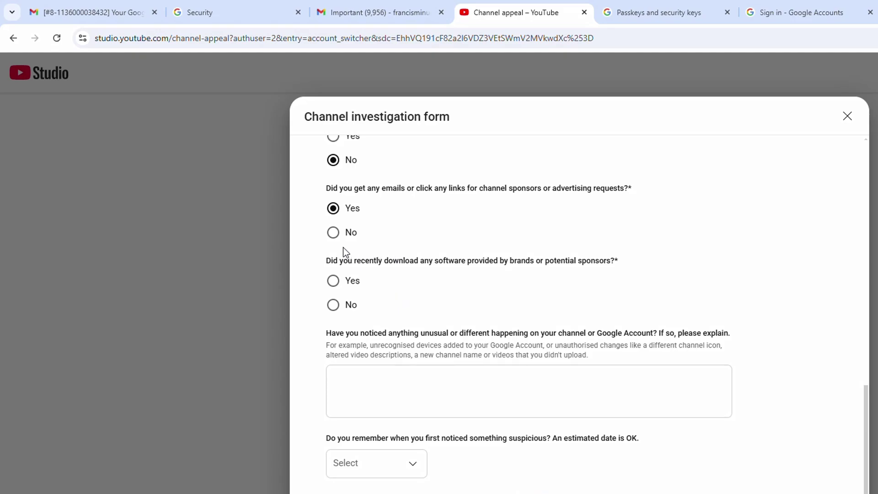
pyautogui.click(333, 280)
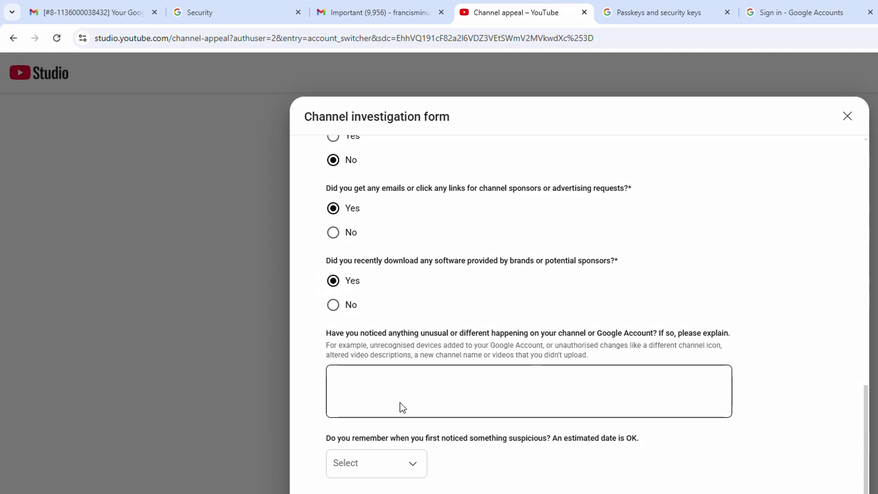
pyautogui.scroll(-1, 400, 404)
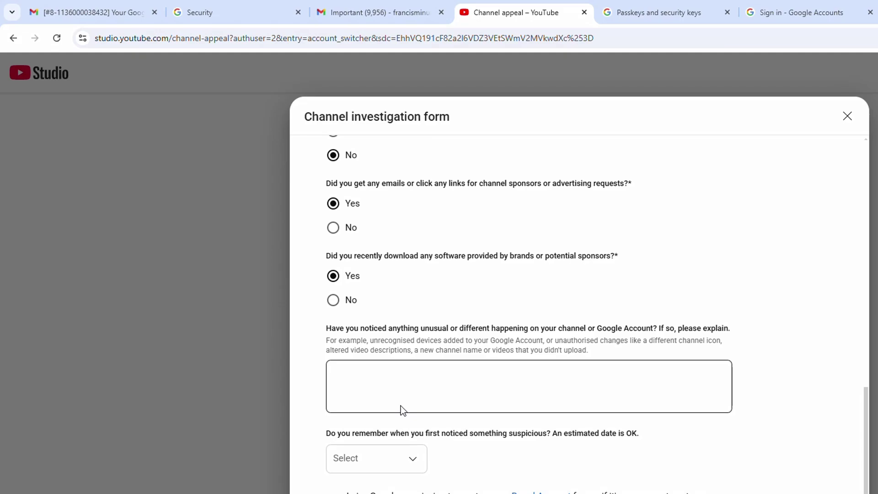
# - Write that the hacker had changed the Google account's password and recovery details, ending 'but I have now'
pyautogui.click(398, 398)
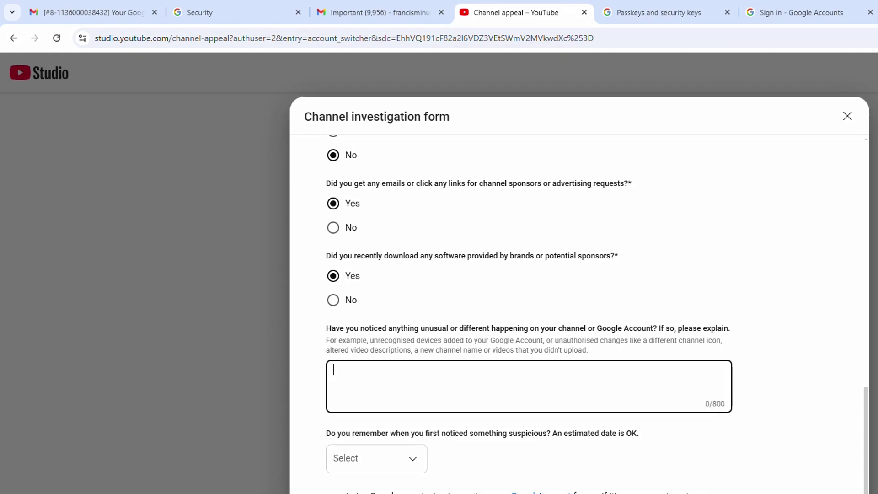
pyautogui.write('To my')
pyautogui.press('BackSpace')
pyautogui.press('BackSpace')
pyautogui.write('my Goog')
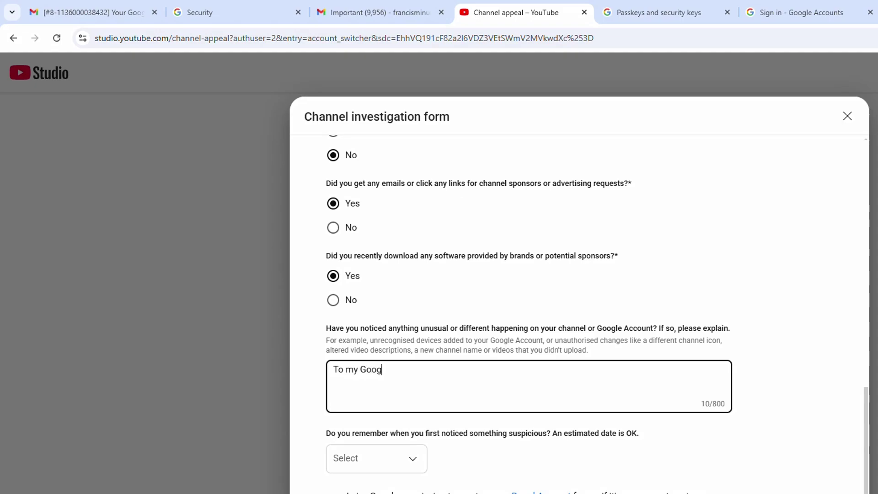
pyautogui.write('le account, I notice')
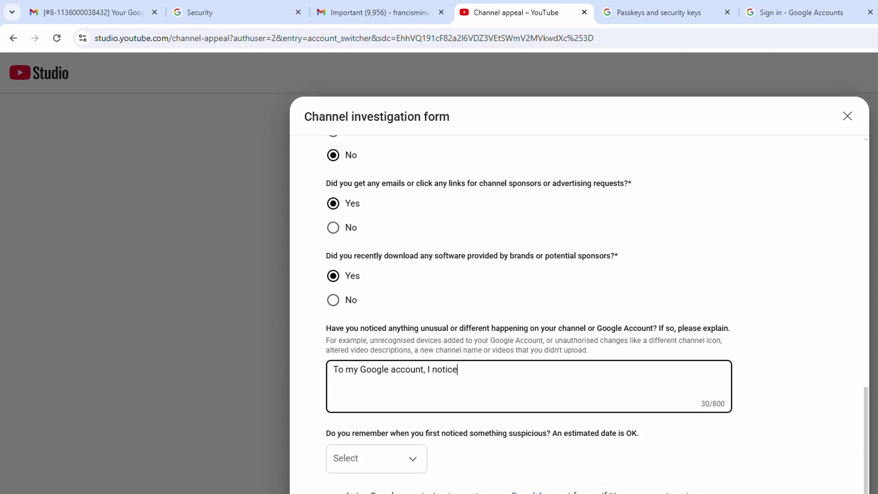
pyautogui.write('d that the hacker ')
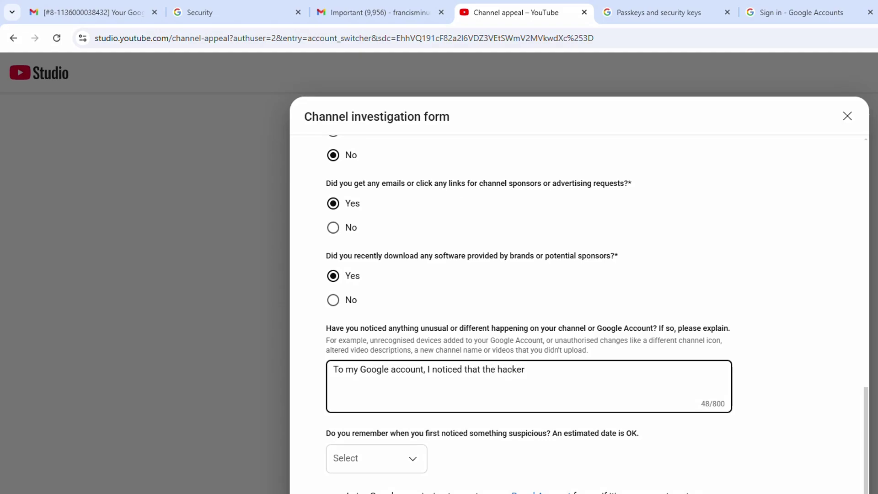
pyautogui.write('had changed')
pyautogui.write('my p')
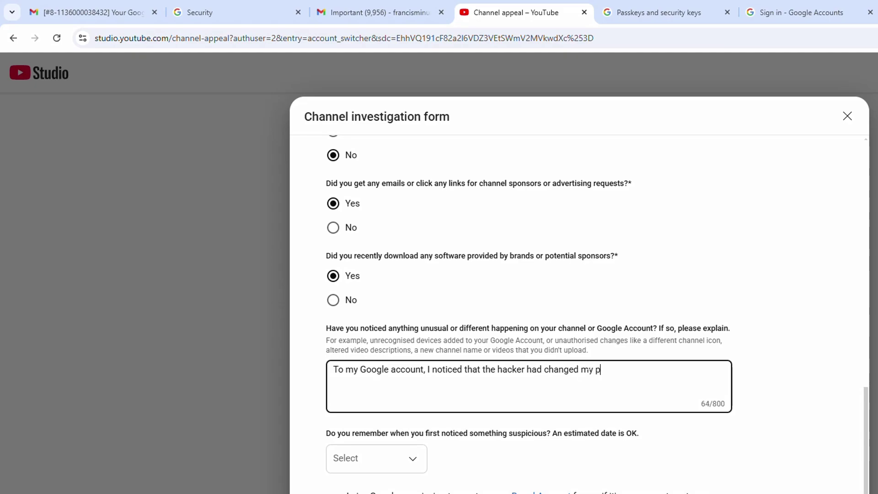
pyautogui.write('assword and reco')
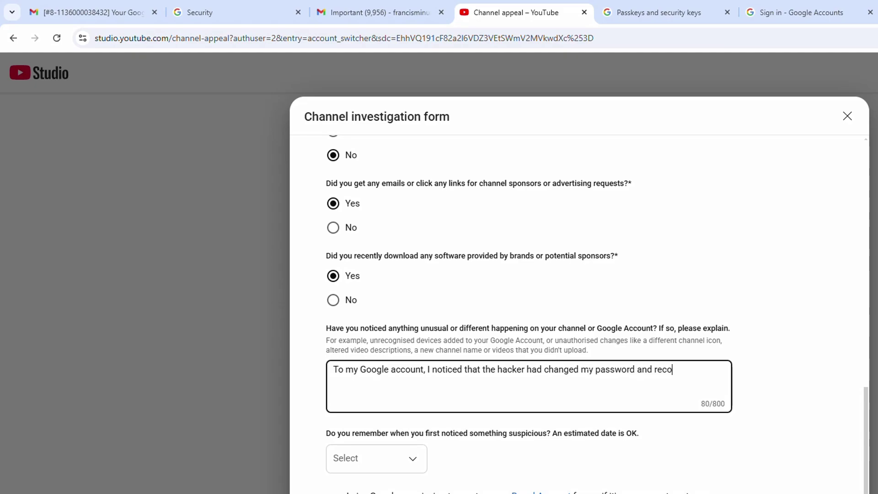
pyautogui.write('very detail')
pyautogui.write('s, but I ahave')
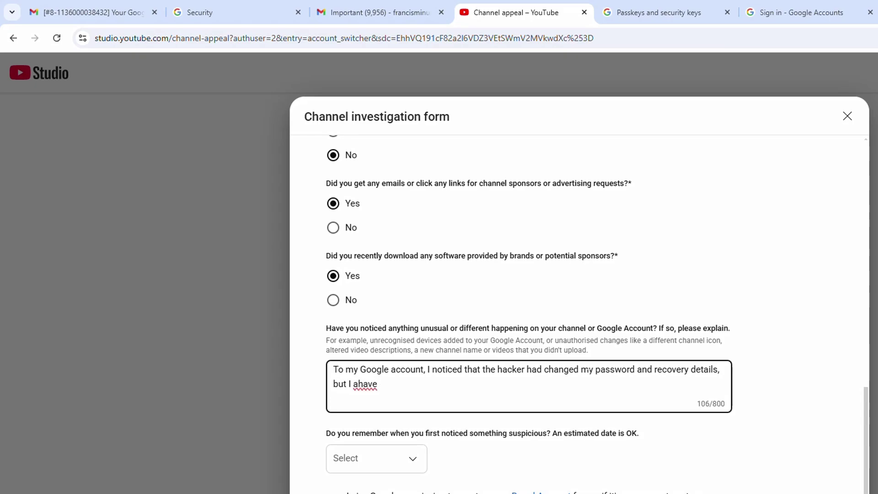
pyautogui.press('BackSpace')
pyautogui.press('BackSpace')
pyautogui.press('BackSpace')
pyautogui.press('BackSpace')
pyautogui.press('BackSpace')
pyautogui.write('have now')
# - Insert '(email, phone number and passkey)' and end with recovering the account thanks to the Google/YouTube Support Team
pyautogui.click(717, 370)
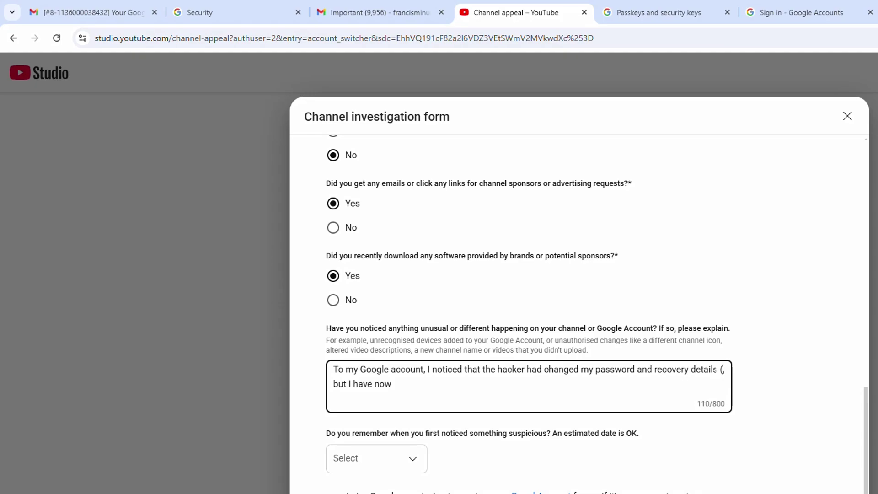
pyautogui.write('(email')
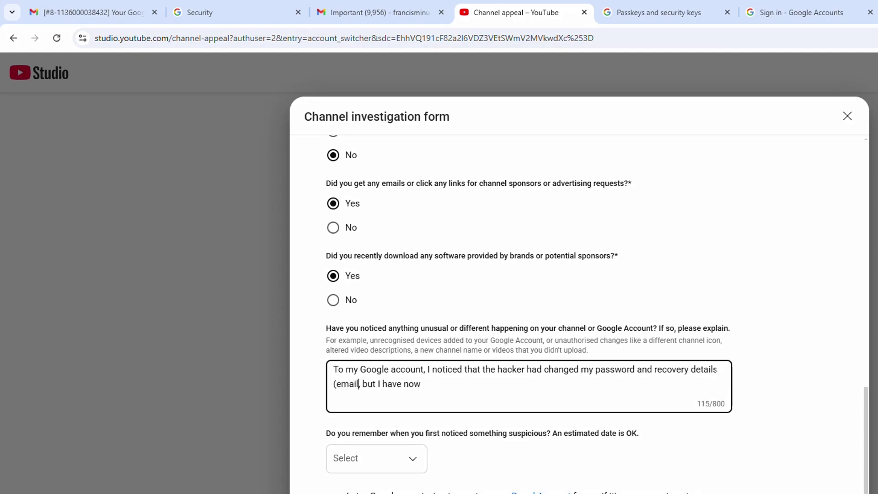
pyautogui.write(', pho')
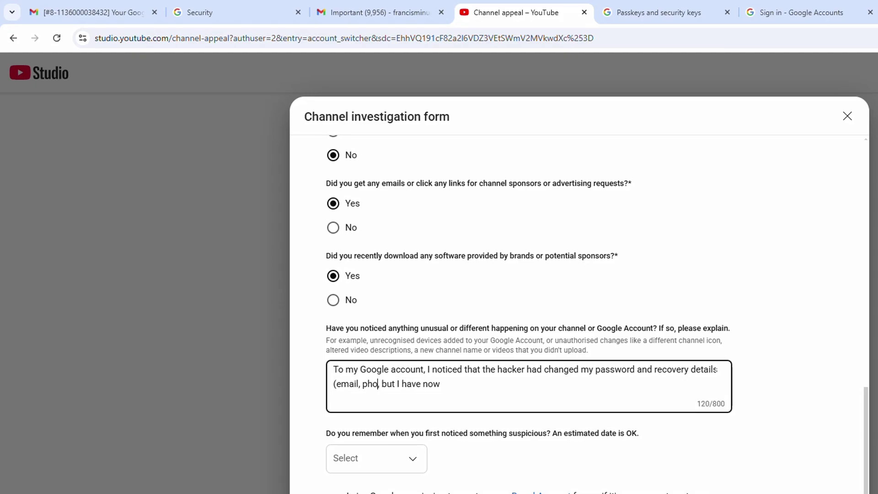
pyautogui.write('ne')
pyautogui.write(' number')
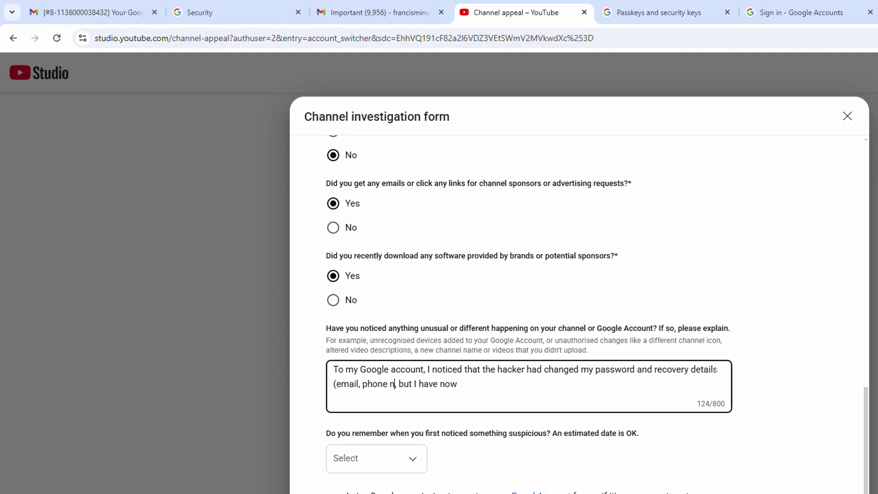
pyautogui.write(' and p')
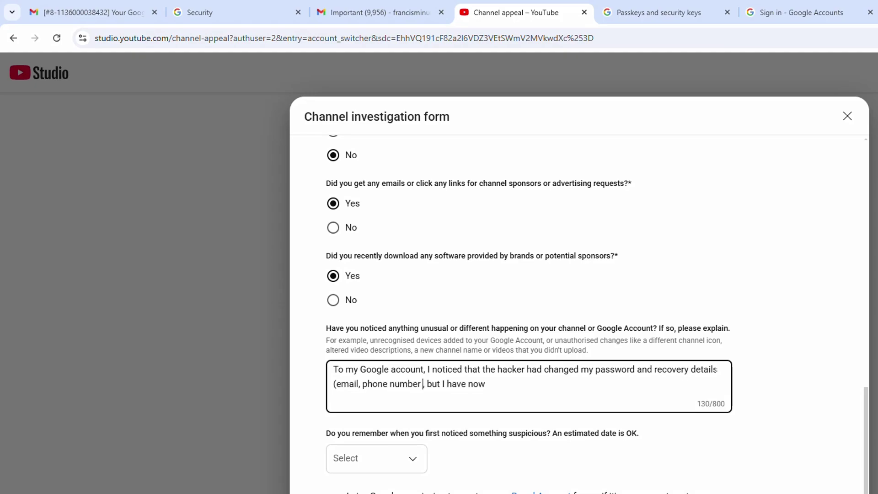
pyautogui.write('asskey')
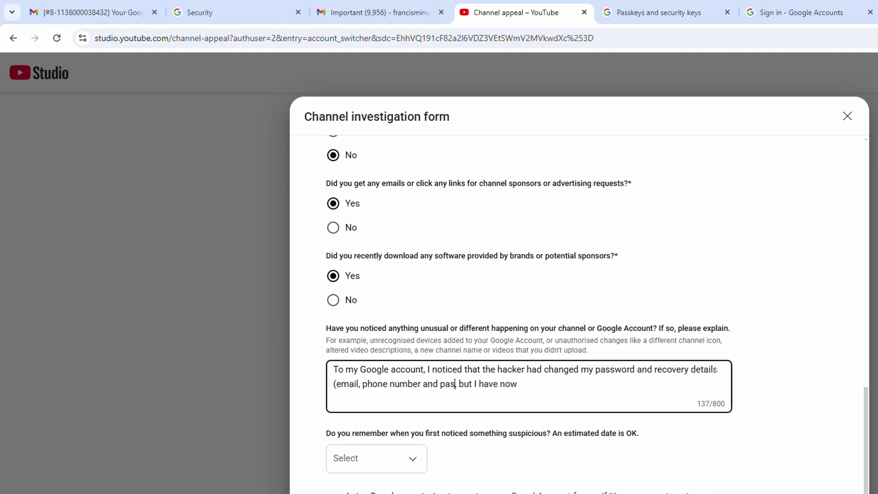
pyautogui.write(')')
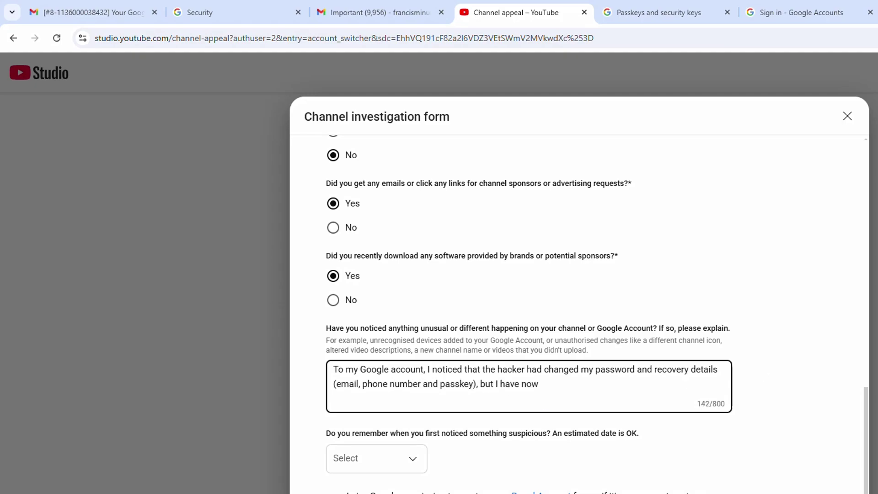
pyautogui.click(538, 383)
pyautogui.write('successfully recovered my ')
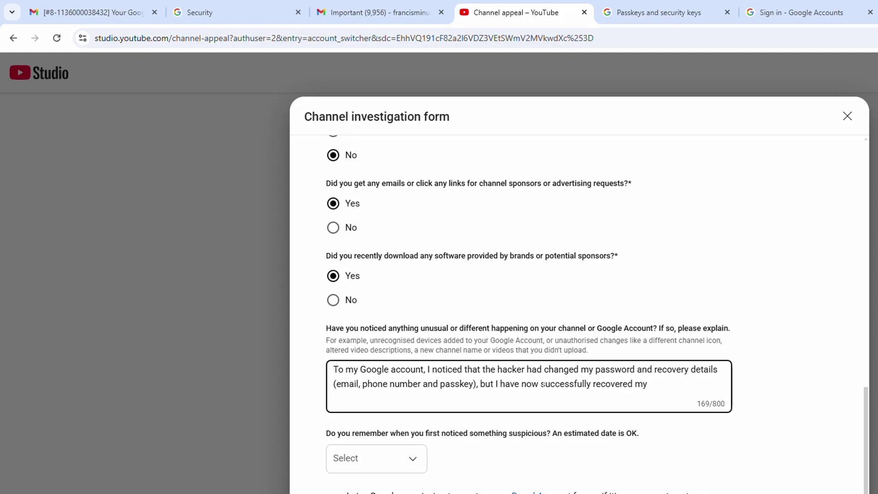
pyautogui.write('Google Account tha')
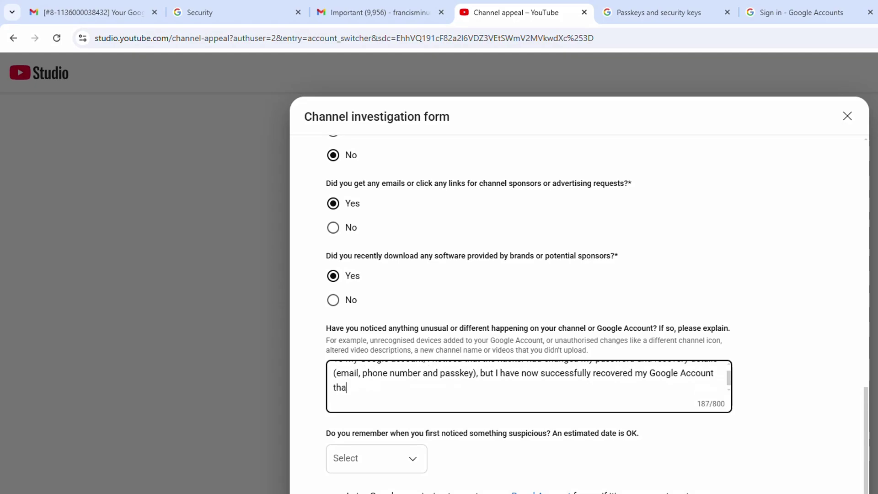
pyautogui.write('nks to the support')
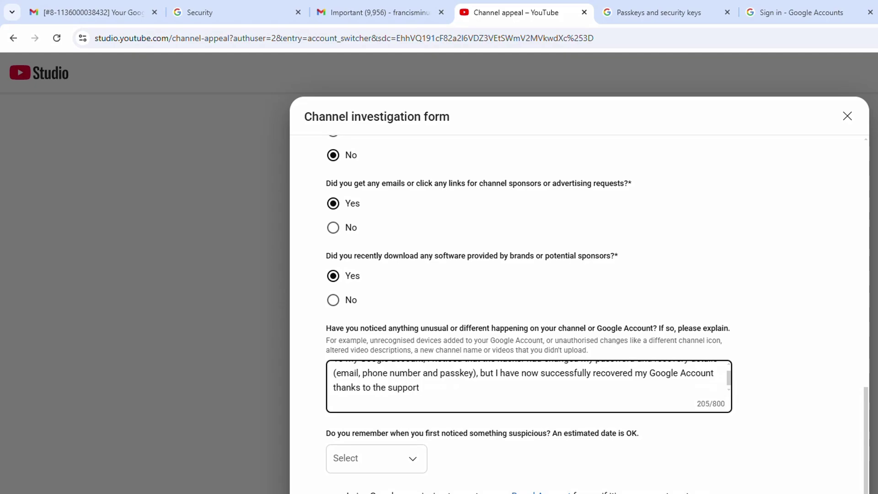
pyautogui.press('BackSpace')
pyautogui.press('BackSpace')
pyautogui.press('BackSpace')
pyautogui.press('BackSpace')
pyautogui.press('BackSpace')
pyautogui.press('BackSpace')
pyautogui.press('BackSpace')
pyautogui.write('Google Support')
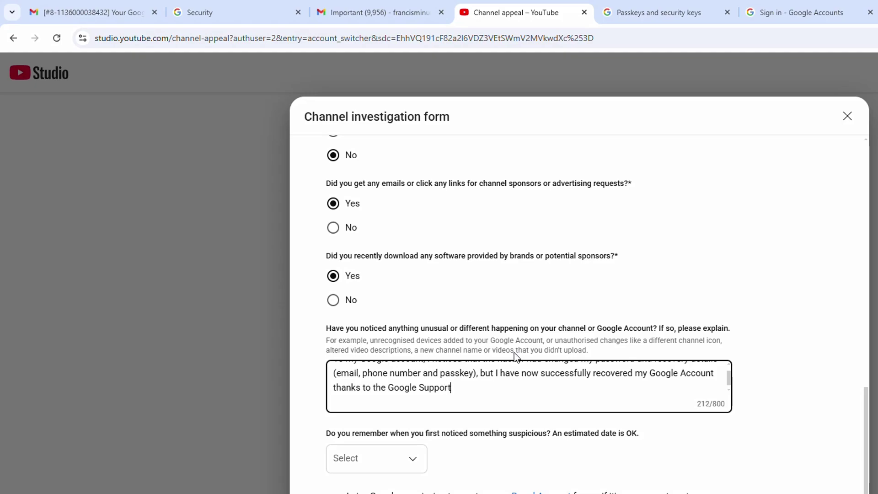
pyautogui.click(416, 388)
pyautogui.write('/You')
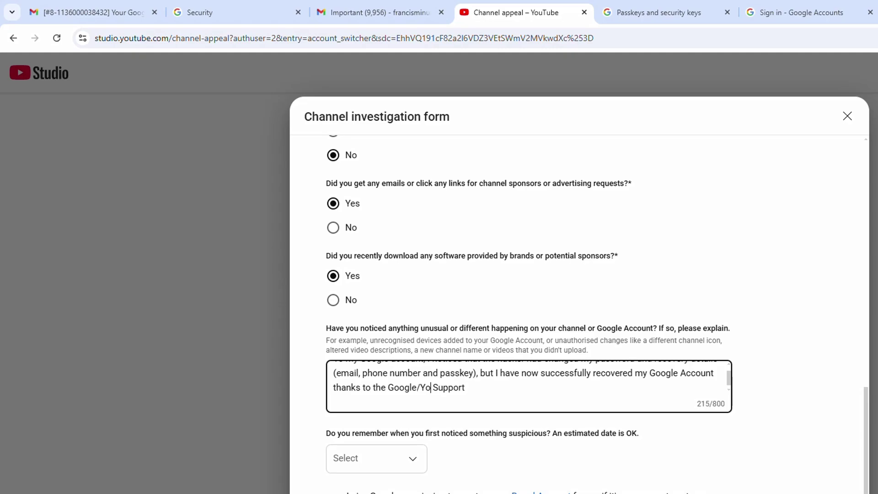
pyautogui.write('Tube')
pyautogui.click(490, 388)
pyautogui.write('Team.')
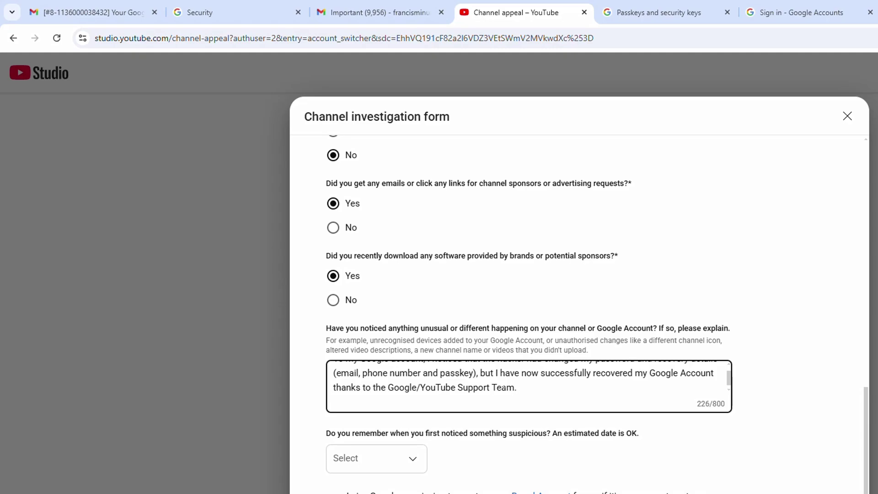
pyautogui.scroll(1, 516, 389)
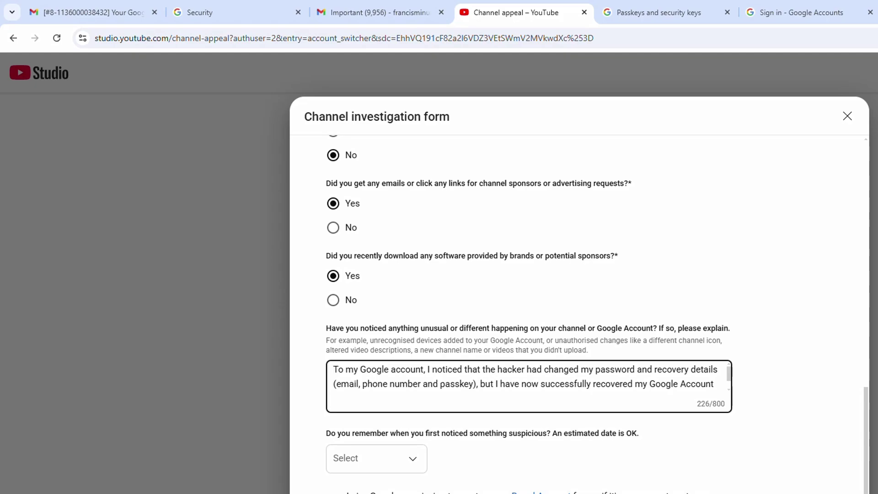
# - Delete the stray 'For my channel, I noticed th' text so the answer opens 'To my Google account'
pyautogui.write('For ')
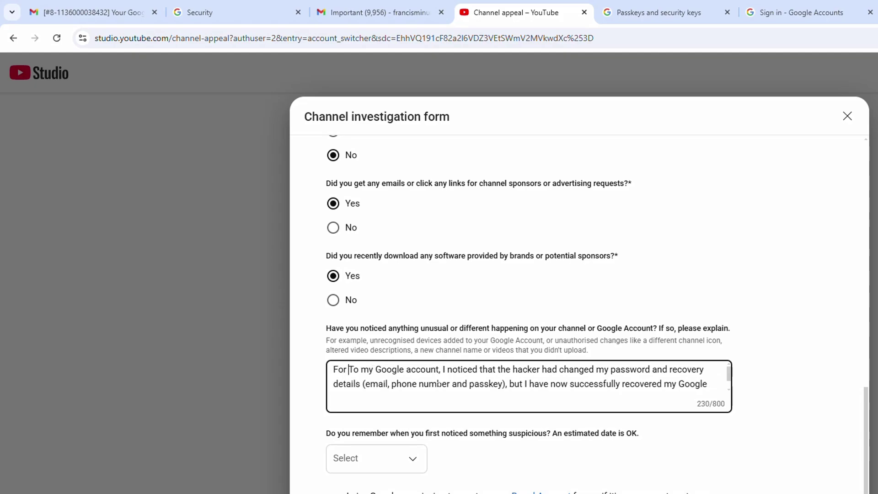
pyautogui.write('my cha')
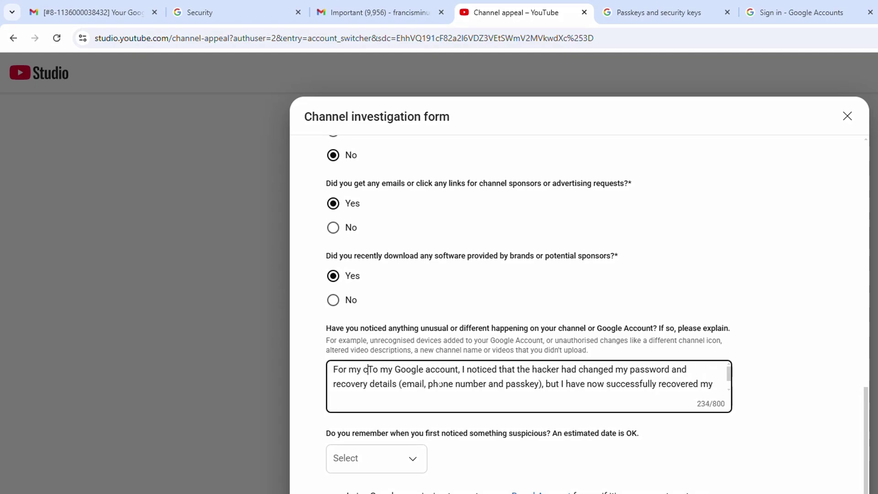
pyautogui.write('nnel, ')
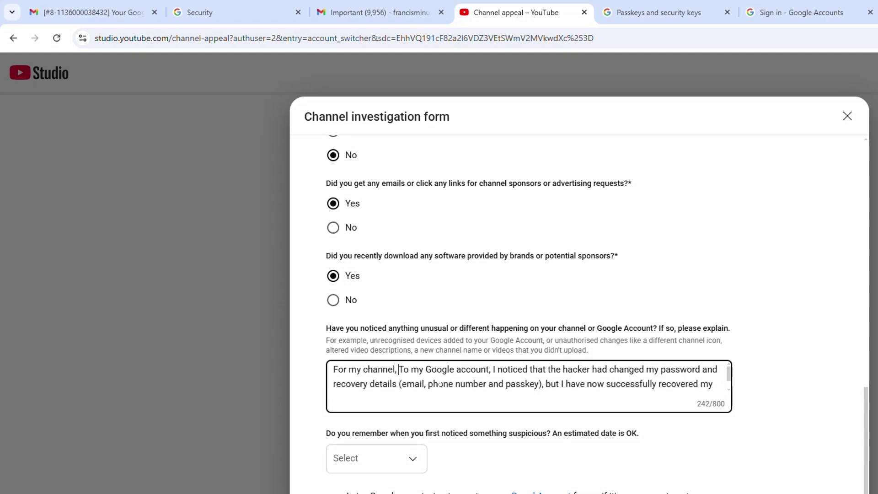
pyautogui.write('I had ')
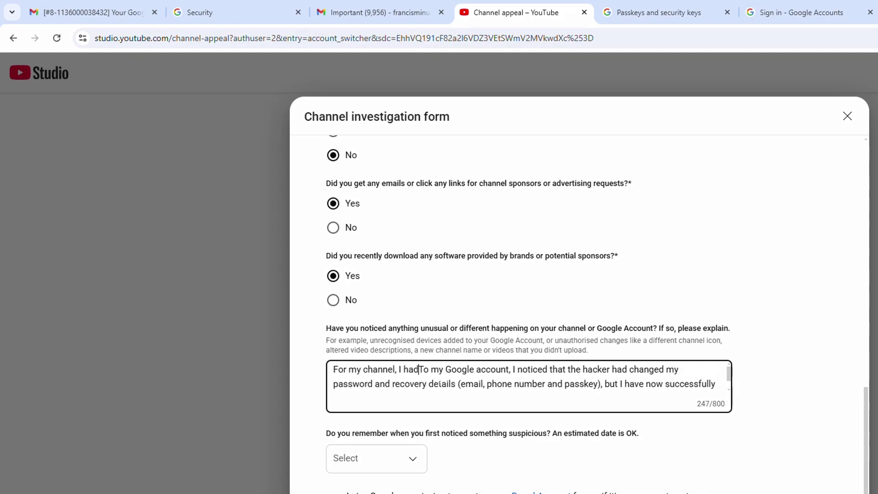
pyautogui.write('in')
pyautogui.press('BackSpace')
pyautogui.press('BackSpace')
pyautogui.press('BackSpace')
pyautogui.press('BackSpace')
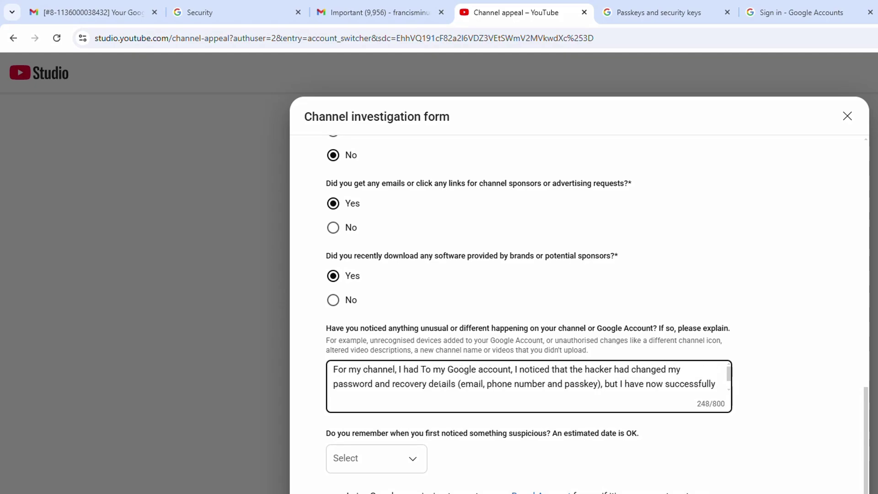
pyautogui.press('BackSpace')
pyautogui.press('BackSpace')
pyautogui.write('no')
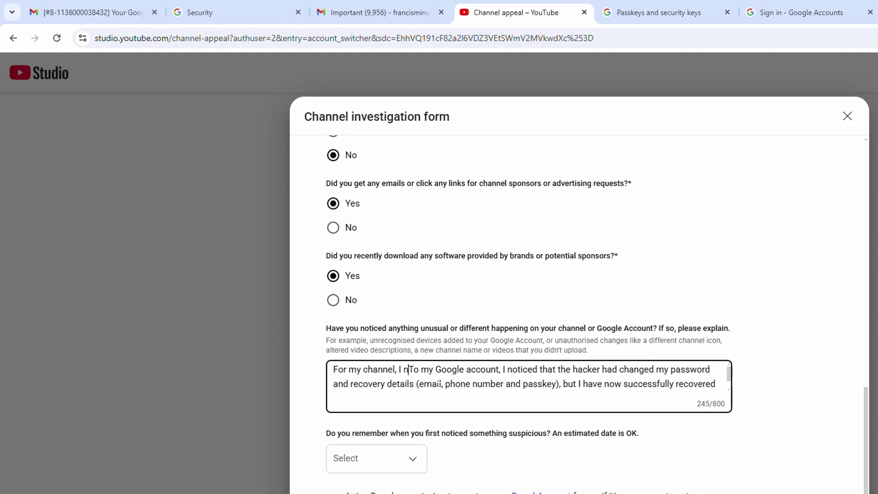
pyautogui.write('ticed ')
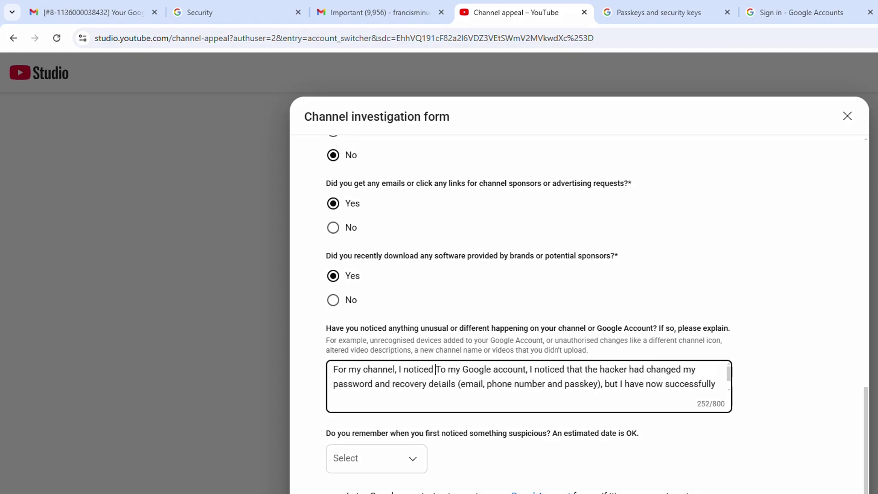
pyautogui.write('th')
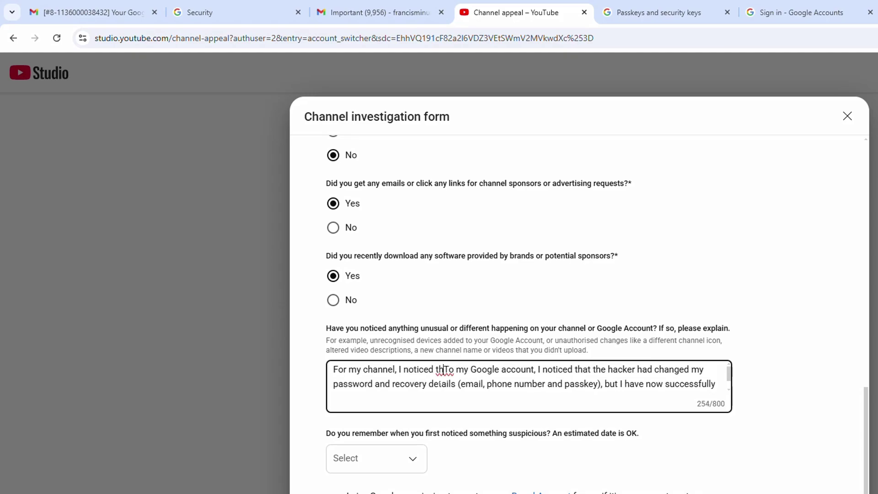
pyautogui.press('BackSpace')
pyautogui.press('BackSpace')
pyautogui.press('BackSpace')
pyautogui.press('BackSpace')
pyautogui.press('BackSpace')
pyautogui.press('BackSpace')
pyautogui.press('BackSpace')
pyautogui.press('BackSpace')
pyautogui.press('BackSpace')
pyautogui.press('BackSpace')
pyautogui.press('BackSpace')
pyautogui.press('BackSpace')
pyautogui.press('BackSpace')
pyautogui.press('BackSpace')
pyautogui.press('BackSpace')
pyautogui.press('BackSpace')
pyautogui.press('BackSpace')
pyautogui.press('BackSpace')
pyautogui.press('BackSpace')
pyautogui.press('BackSpace')
pyautogui.press('BackSpace')
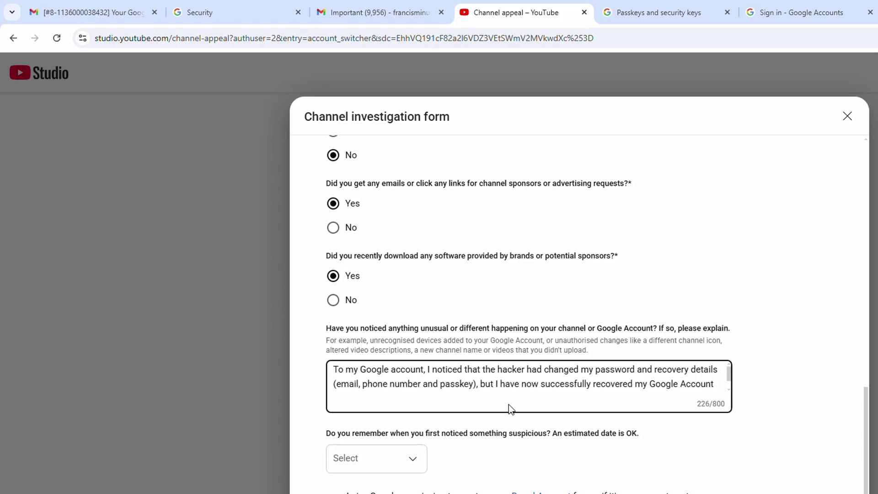
pyautogui.scroll(-1, 513, 384)
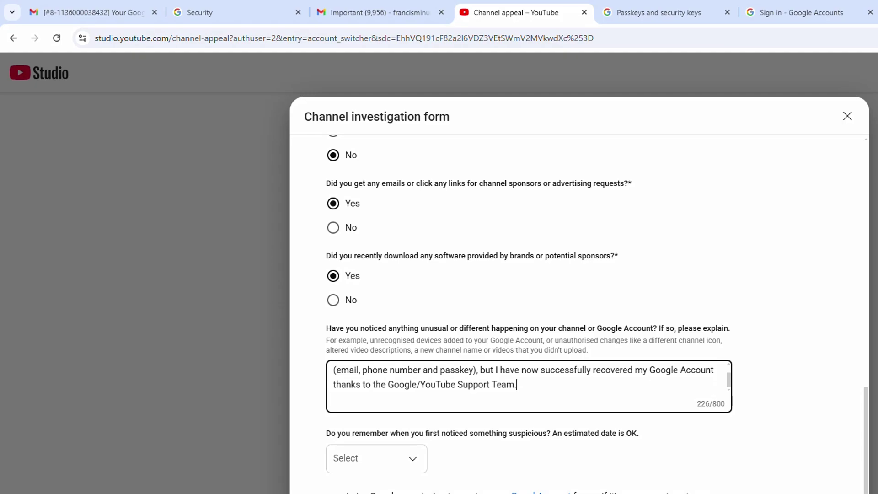
# - Start a new paragraph saying the hacker began live streaming about political issues on the channel
pyautogui.press('Return')
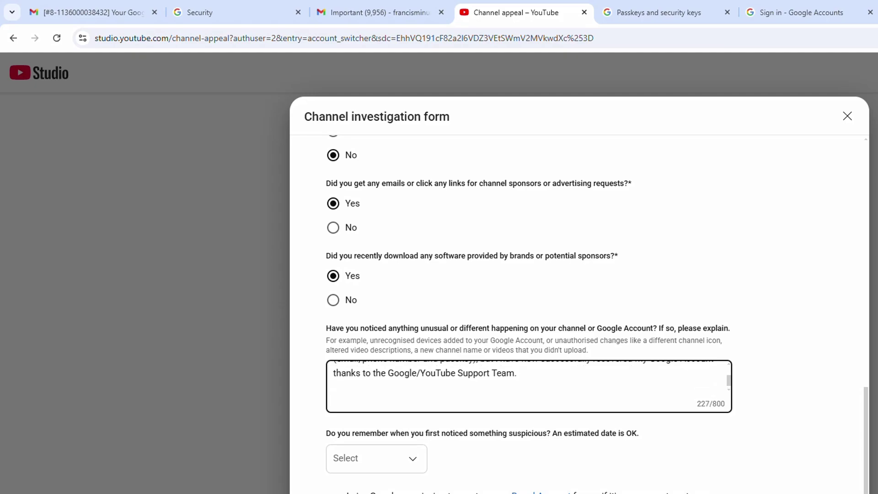
pyautogui.write('For my channel, I not')
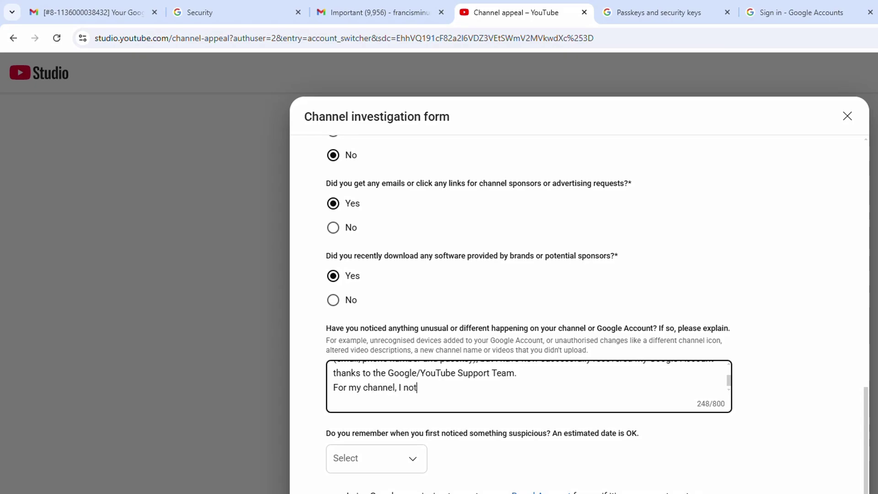
pyautogui.write('iced that the hacker ')
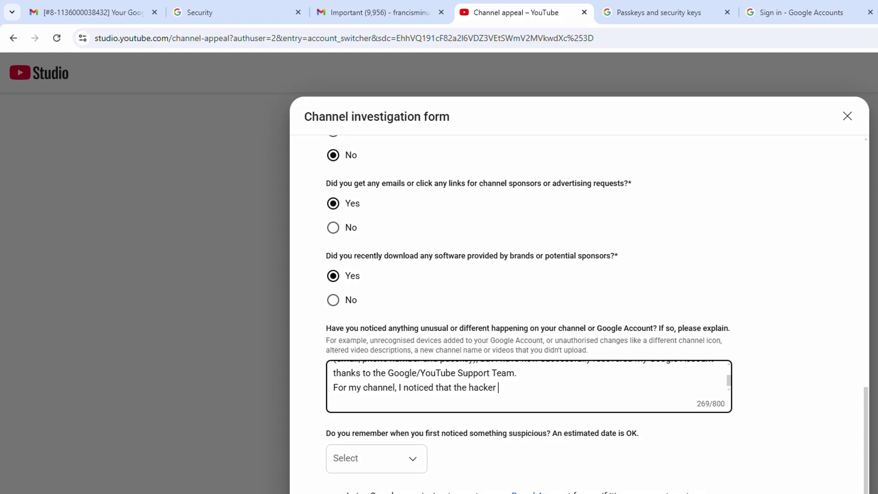
pyautogui.write('started live streamin')
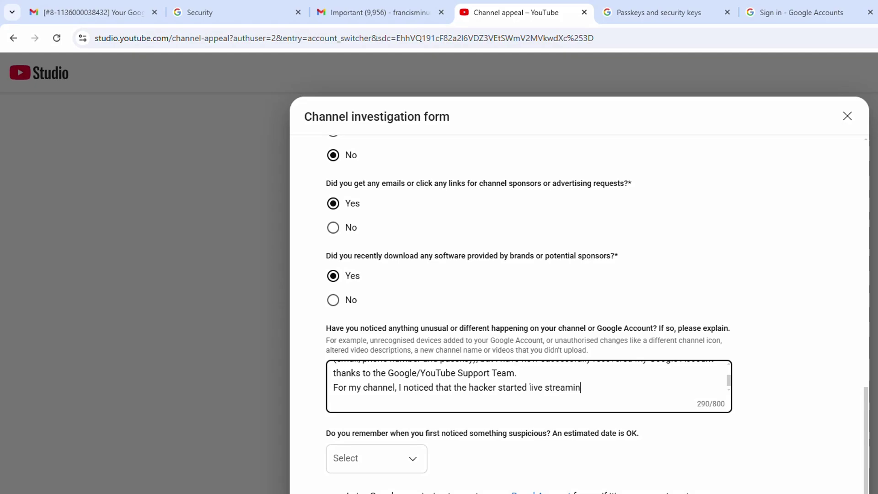
pyautogui.write('g')
pyautogui.write('about')
pyautogui.write('political o')
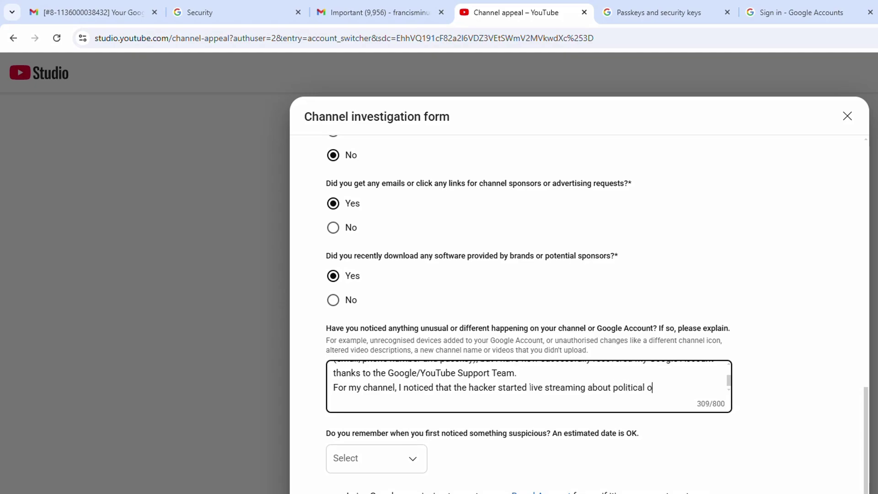
pyautogui.write('r economic')
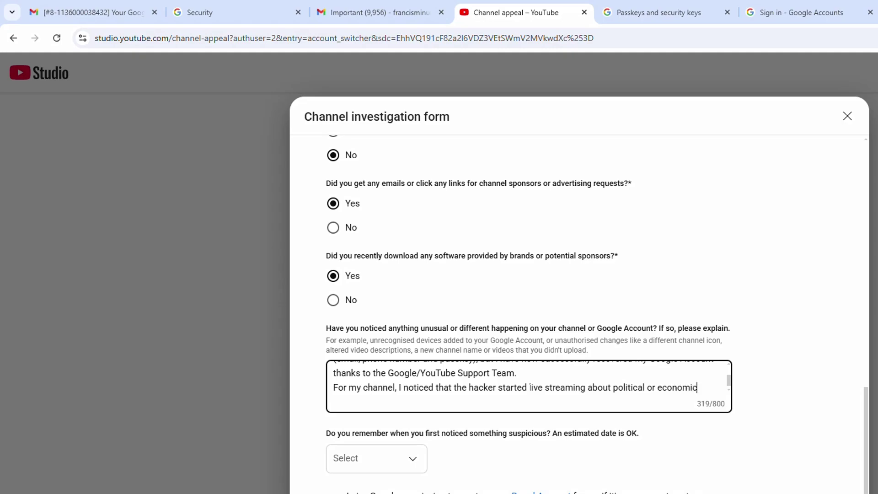
pyautogui.press('BackSpace')
pyautogui.press('BackSpace')
pyautogui.press('BackSpace')
pyautogui.press('BackSpace')
pyautogui.press('BackSpace')
pyautogui.press('BackSpace')
pyautogui.press('BackSpace')
pyautogui.press('BackSpace')
pyautogui.press('BackSpace')
pyautogui.press('BackSpace')
pyautogui.press('BackSpace')
pyautogui.write('issues')
pyautogui.press('BackSpace')
# - Add that this is unrelated to the channel's office-suite video tutorials and How-To videos
pyautogui.write('that is very ')
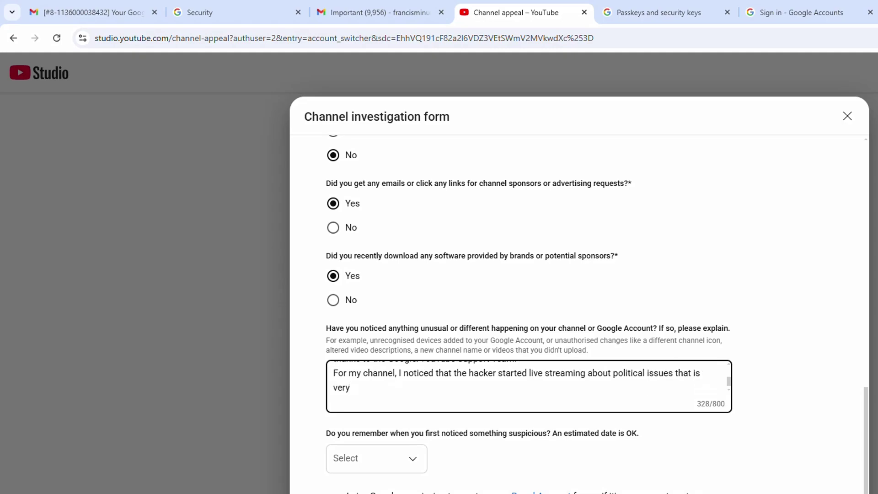
pyautogui.write('unu')
pyautogui.press('BackSpace')
pyautogui.press('BackSpace')
pyautogui.press('BackSpace')
pyautogui.write('that has nothing to do')
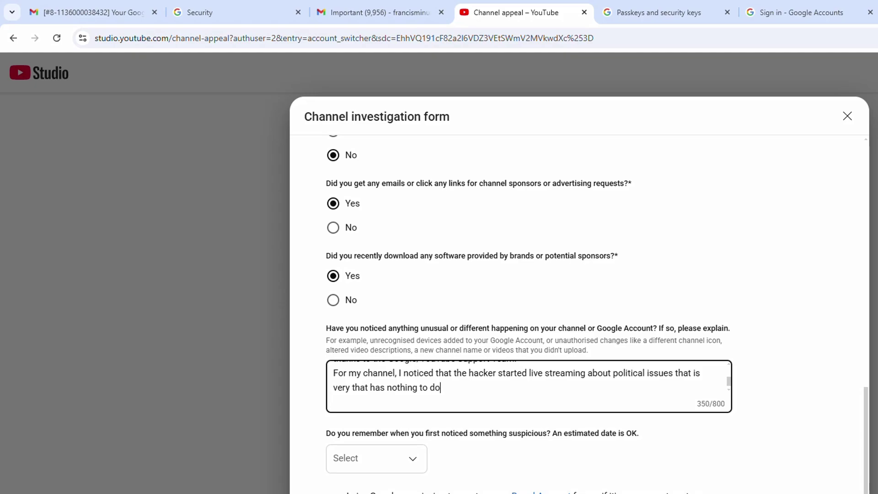
pyautogui.write(' with my channel s')
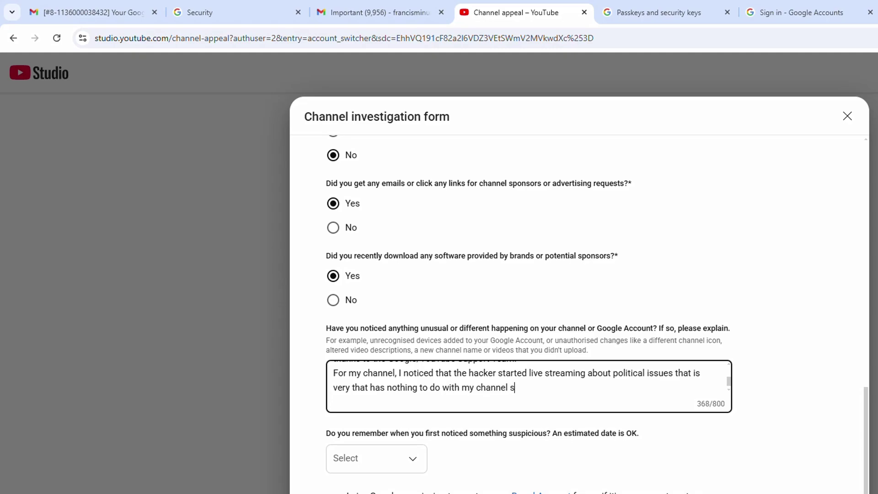
pyautogui.write('ince my ')
pyautogui.write('channel')
pyautogui.write(' is ')
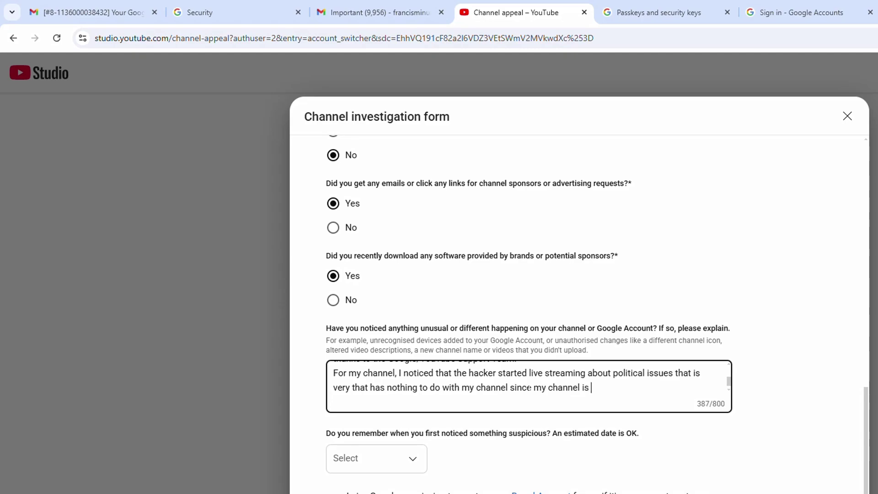
pyautogui.write('about')
pyautogui.write('video t')
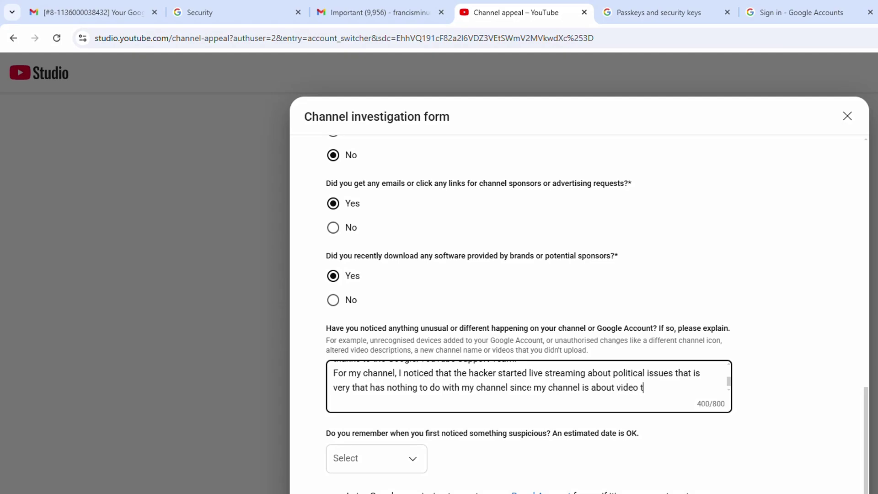
pyautogui.write('utoria')
pyautogui.write('ls on ba')
pyautogui.write('si')
pyautogui.write('c')
pyautogui.write(' o')
pyautogui.write('ff')
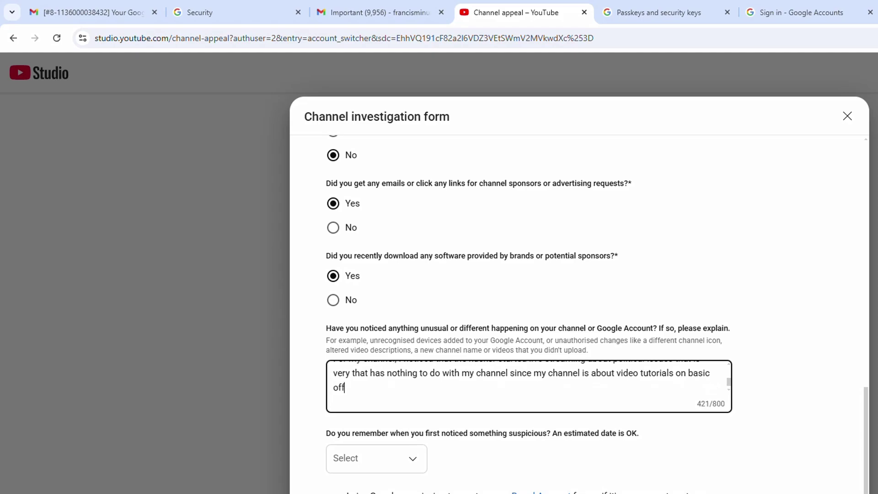
pyautogui.write('ice-suite s')
pyautogui.write('oftwar')
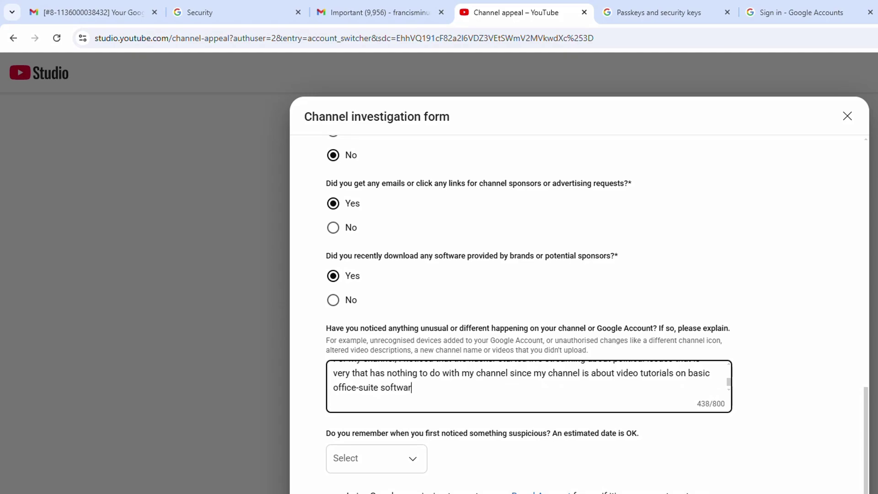
pyautogui.write('e and other How-To')
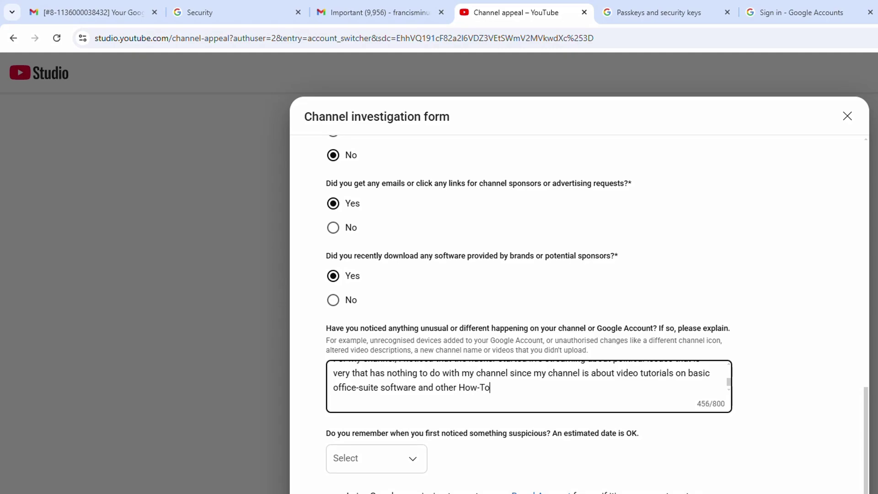
pyautogui.write(' videos.')
pyautogui.scroll(3, 529, 384)
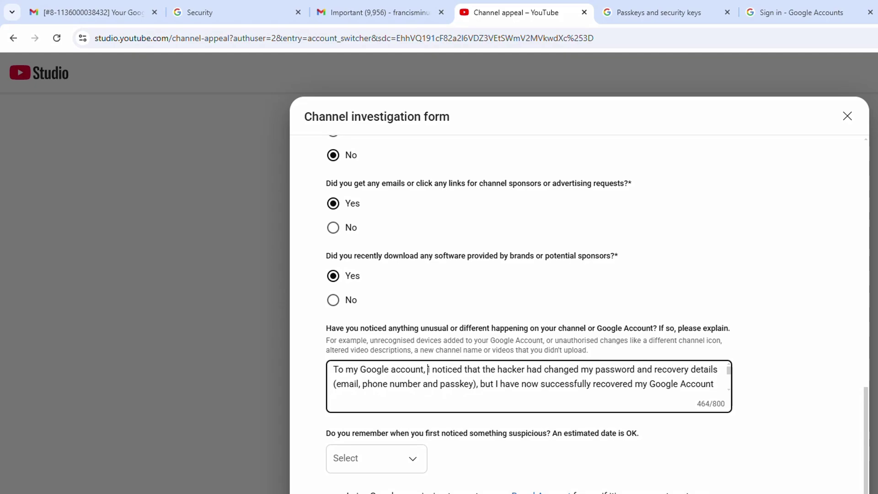
pyautogui.press('BackSpace')
pyautogui.press('BackSpace')
pyautogui.press('BackSpace')
pyautogui.press('BackSpace')
pyautogui.press('BackSpace')
pyautogui.press('BackSpace')
pyautogui.press('BackSpace')
pyautogui.press('BackSpace')
pyautogui.press('BackSpace')
pyautogui.press('BackSpace')
pyautogui.press('BackSpace')
pyautogui.press('BackSpace')
pyautogui.press('BackSpace')
pyautogui.press('BackSpace')
pyautogui.press('BackSpace')
pyautogui.press('BackSpace')
pyautogui.press('BackSpace')
pyautogui.press('BackSpace')
pyautogui.press('BackSpace')
pyautogui.press('BackSpace')
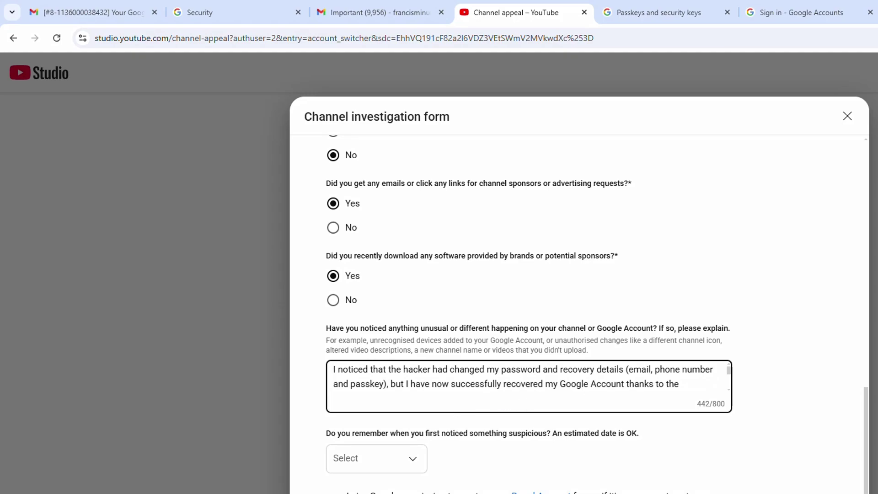
pyautogui.scroll(1, 525, 399)
pyautogui.scroll(-3, 643, 411)
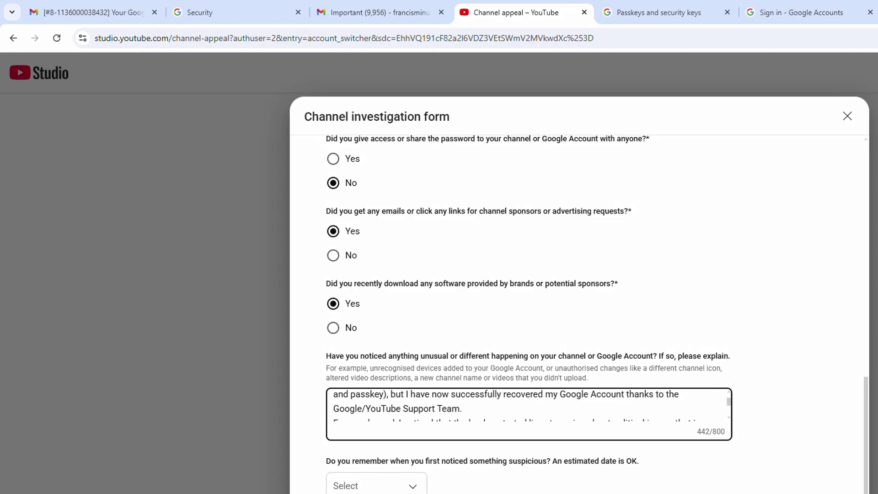
pyautogui.scroll(3, 643, 411)
pyautogui.scroll(-3, 528, 411)
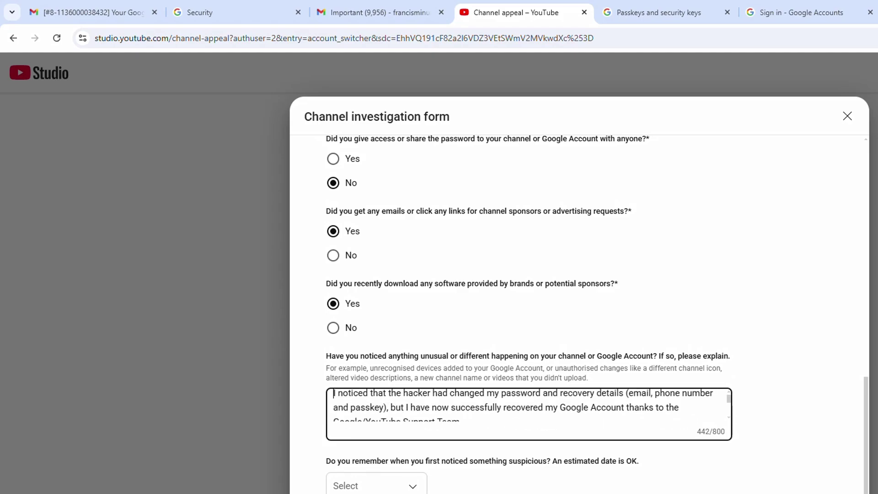
pyautogui.scroll(1, 529, 412)
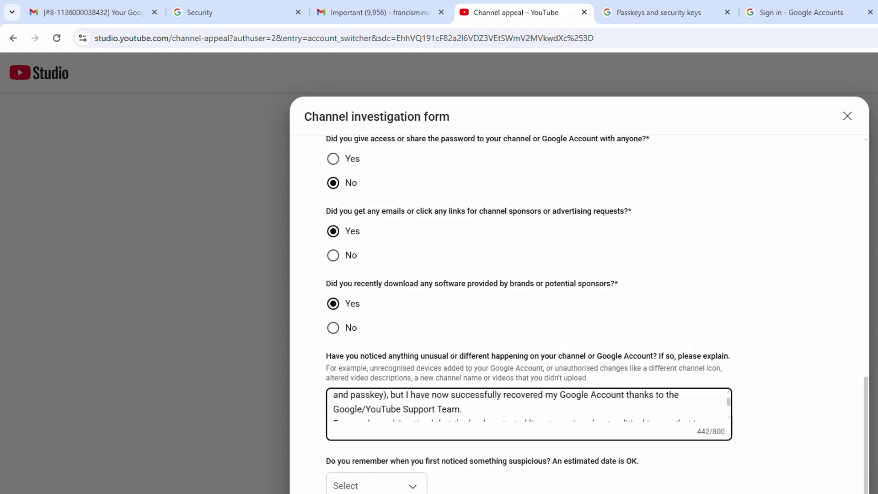
pyautogui.scroll(-1, 641, 408)
pyautogui.scroll(2, 642, 408)
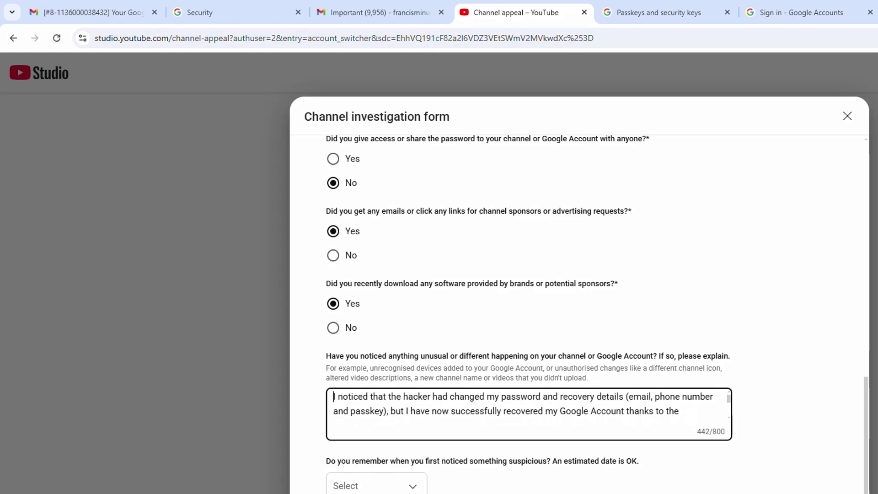
pyautogui.scroll(-2, 641, 408)
pyautogui.scroll(-1, 529, 411)
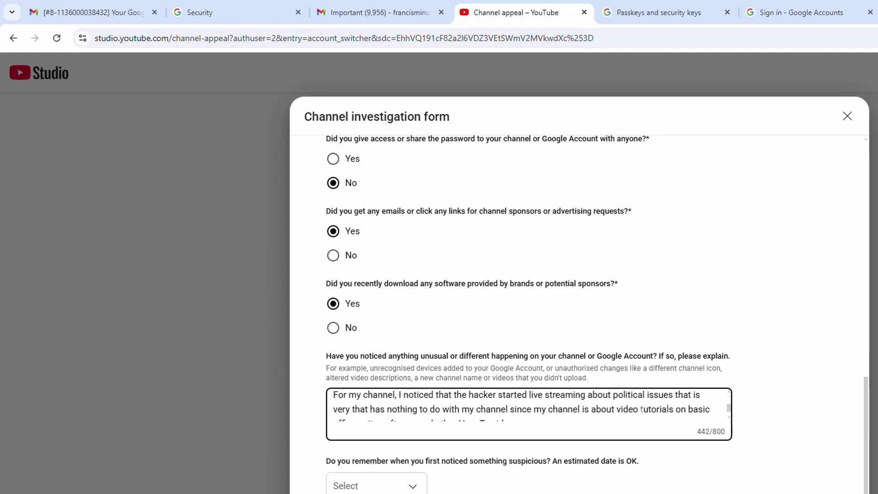
pyautogui.scroll(1, 528, 411)
pyautogui.scroll(-2, 529, 411)
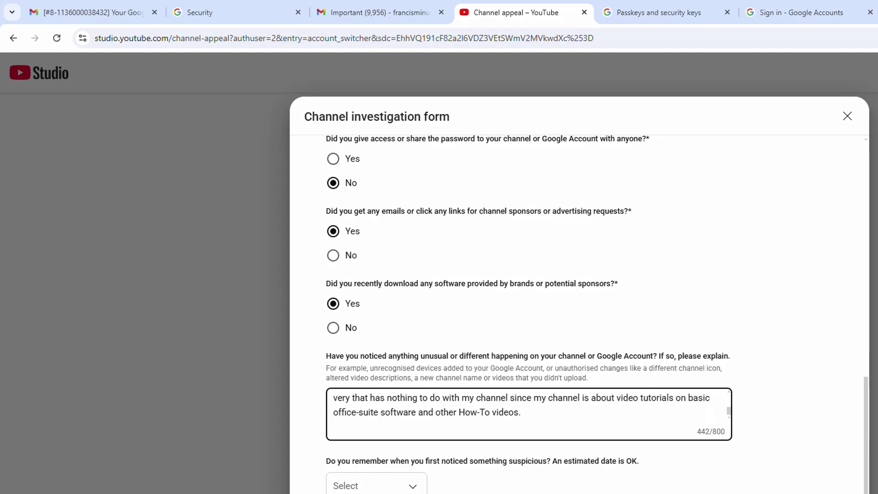
pyautogui.scroll(-1, 529, 411)
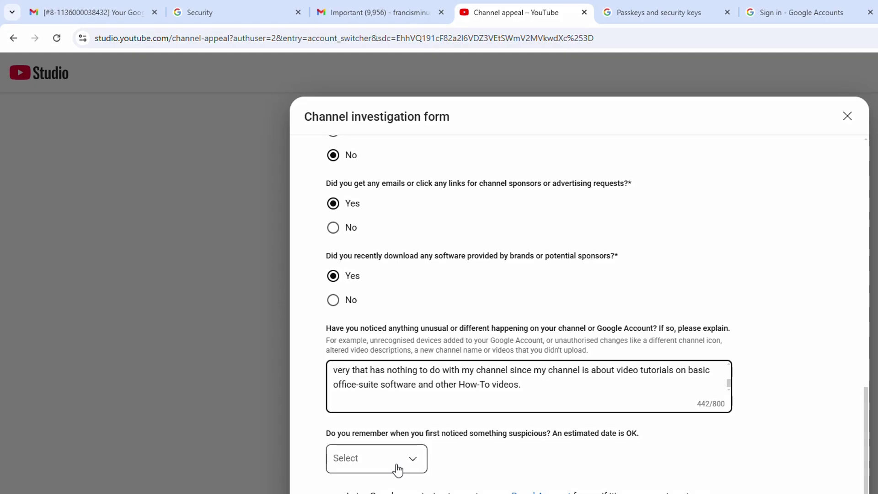
# - Set 22 Jan 2025 as the suspicion date, allow a new Brand Account, and submit the form
pyautogui.click(397, 470)
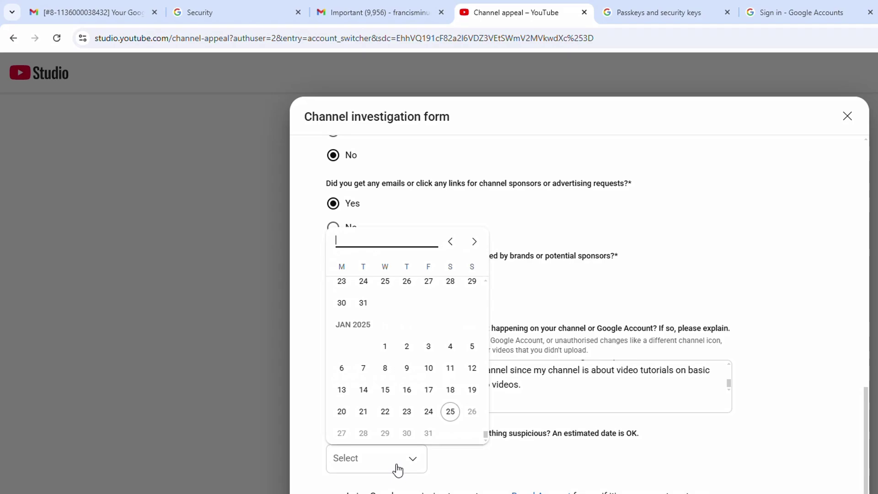
pyautogui.click(386, 411)
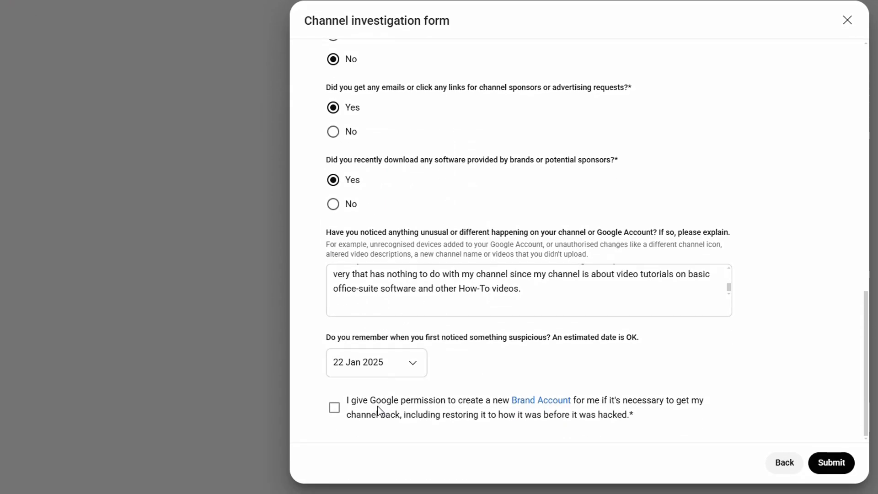
pyautogui.click(334, 412)
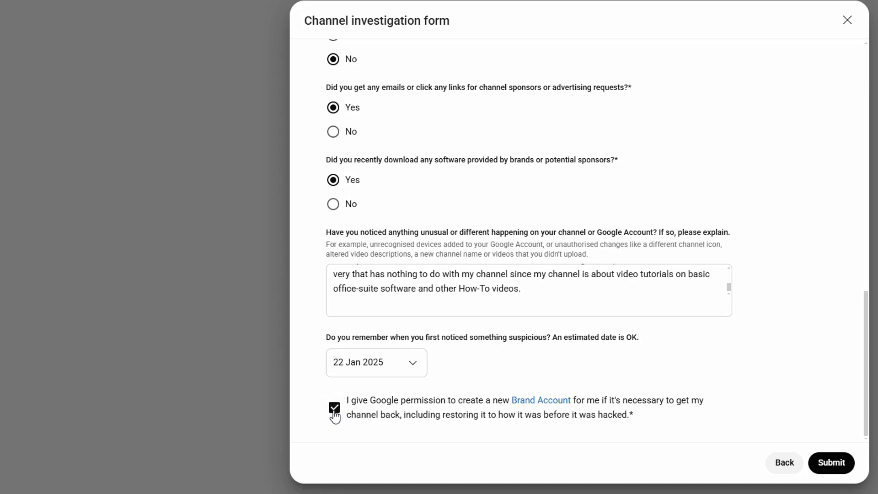
pyautogui.click(838, 463)
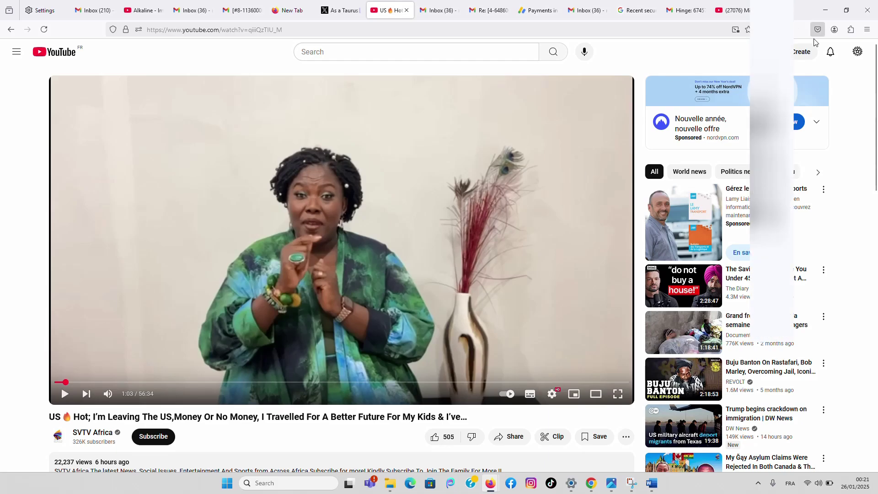
# - Switch to the recovered channel's Google account and open the Minukuu Tutorials channel page
pyautogui.click(857, 52)
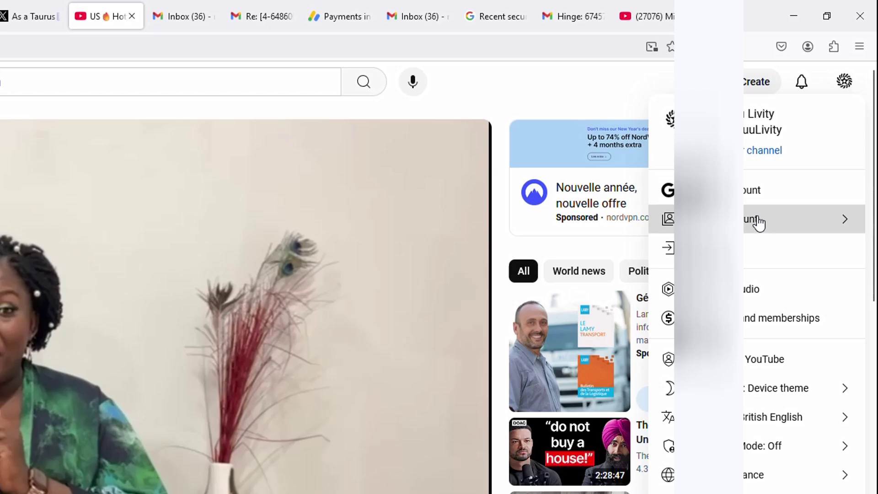
pyautogui.click(758, 222)
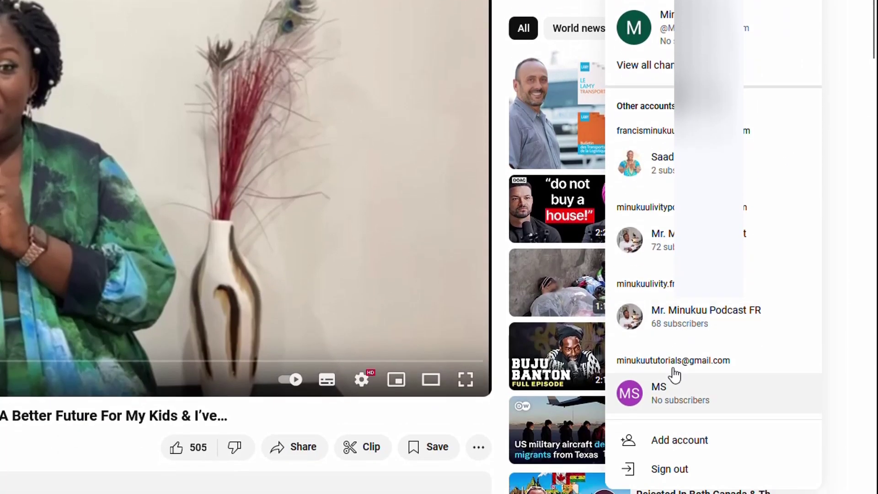
pyautogui.click(680, 443)
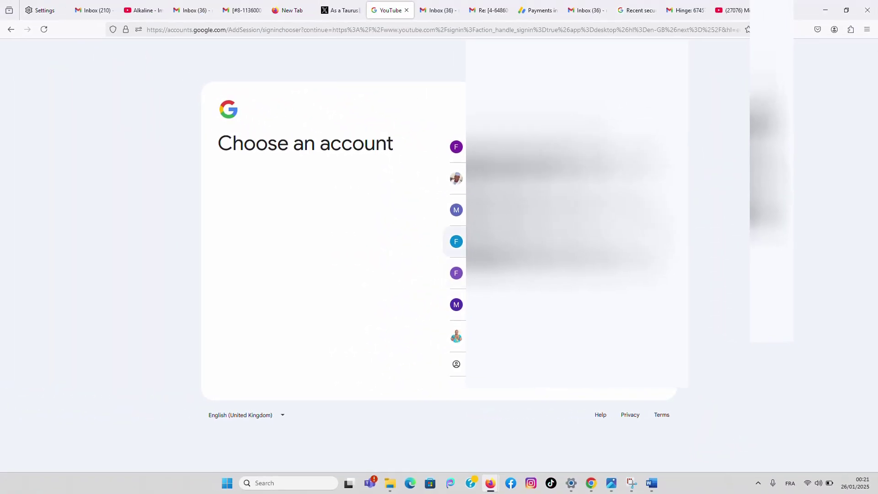
pyautogui.click(522, 185)
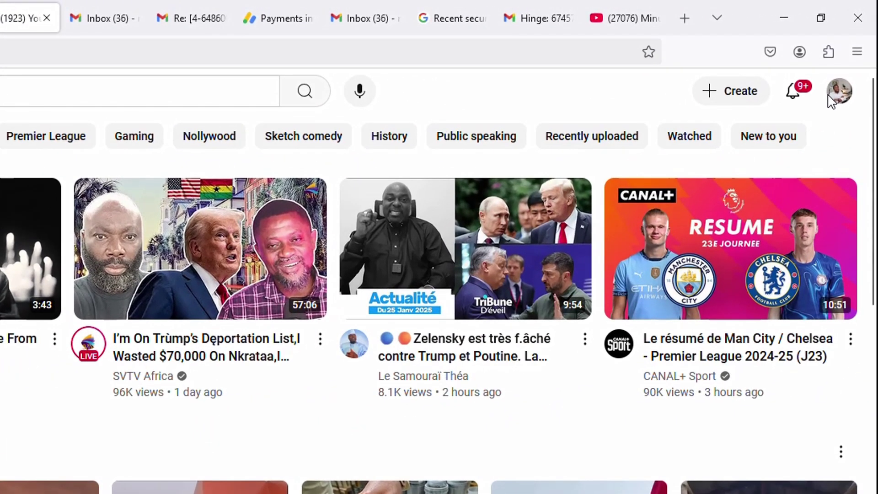
pyautogui.click(830, 102)
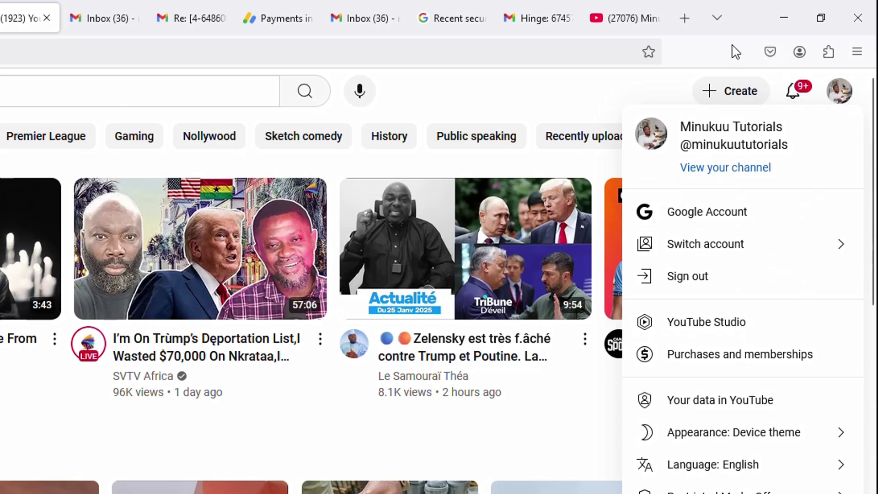
pyautogui.click(732, 169)
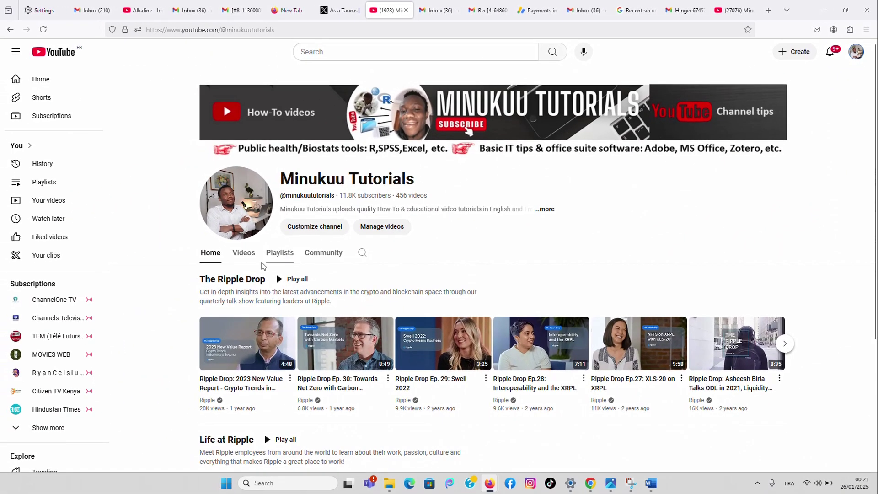
# - Scroll through the restored channel's uploaded videos in the Videos tab
pyautogui.click(244, 254)
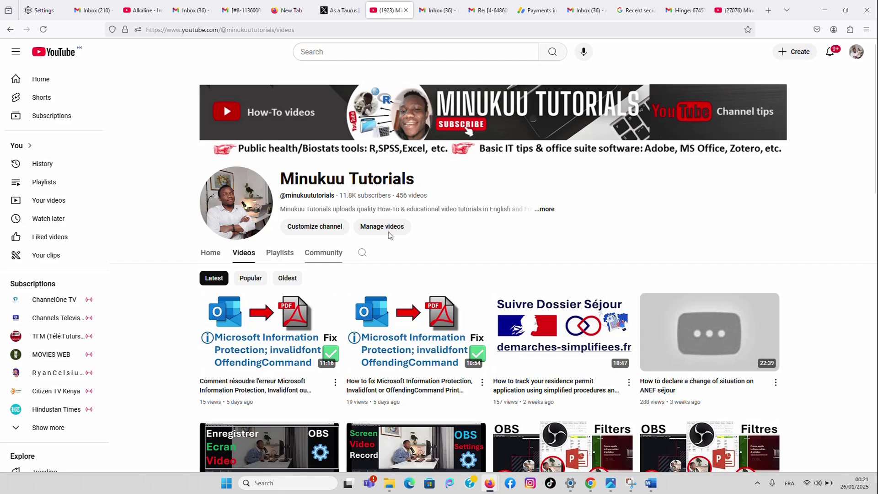
pyautogui.scroll(-2, 819, 320)
pyautogui.scroll(-4, 819, 320)
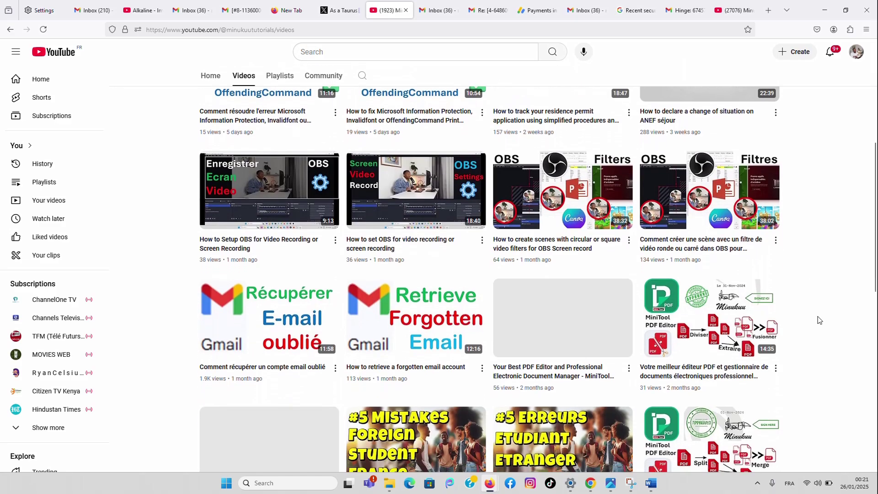
pyautogui.scroll(-4, 820, 320)
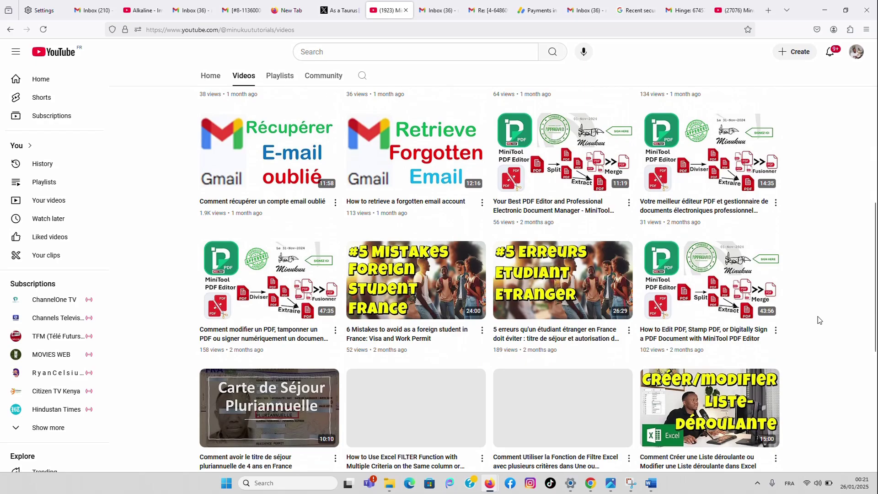
pyautogui.scroll(10, 819, 320)
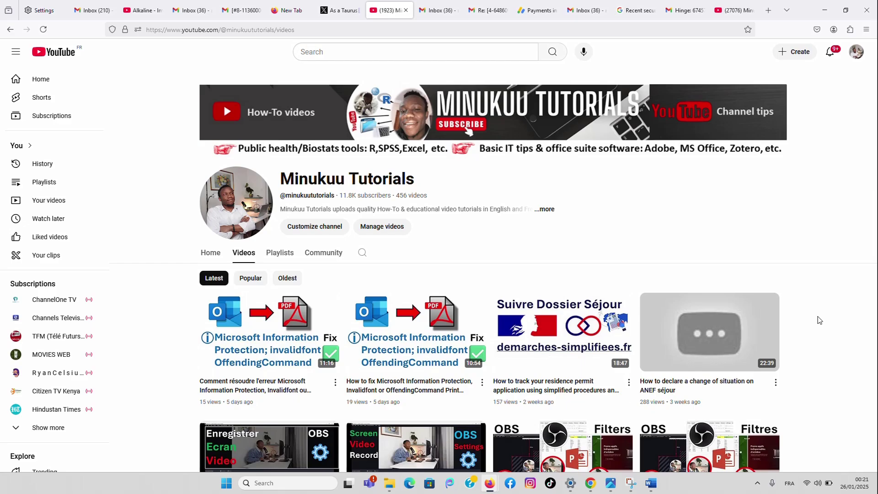
pyautogui.scroll(-3, 819, 320)
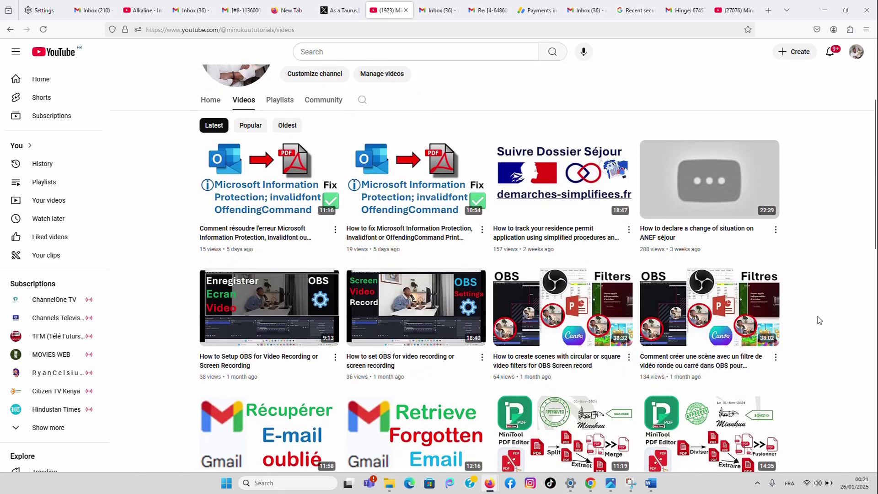
pyautogui.scroll(-6, 819, 320)
pyautogui.scroll(-4, 819, 320)
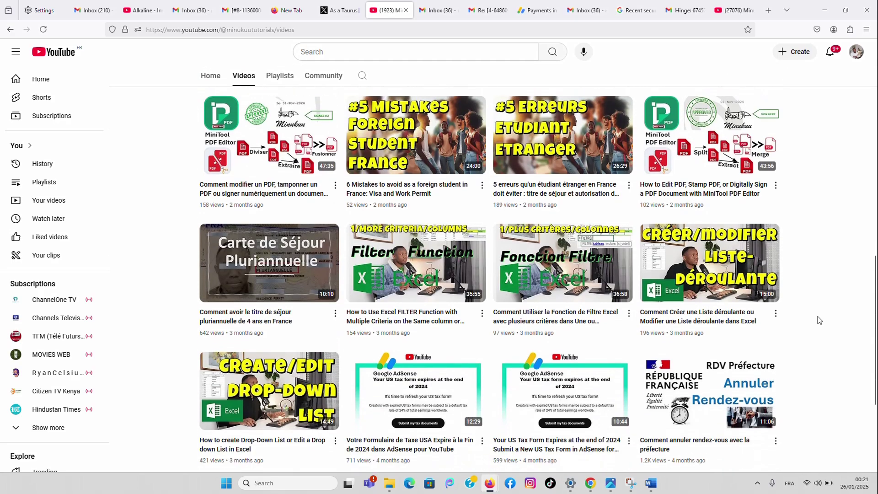
pyautogui.scroll(-3, 819, 320)
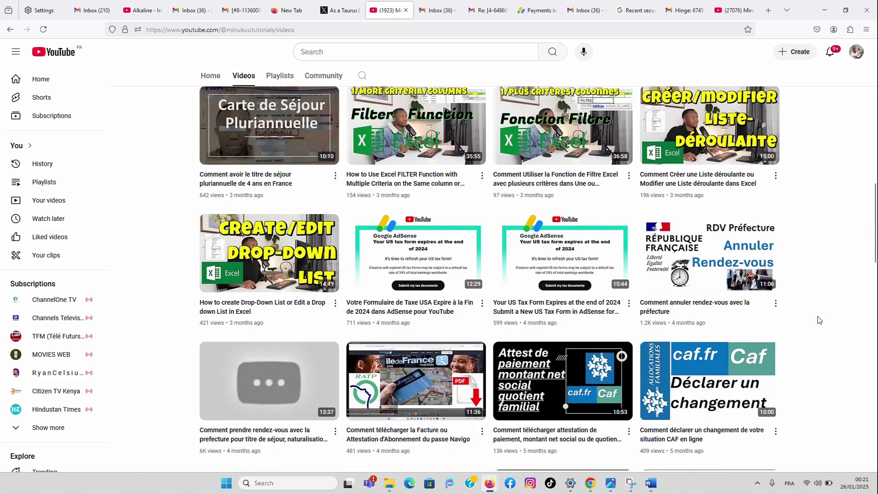
pyautogui.scroll(-2, 819, 320)
pyautogui.scroll(2, 819, 320)
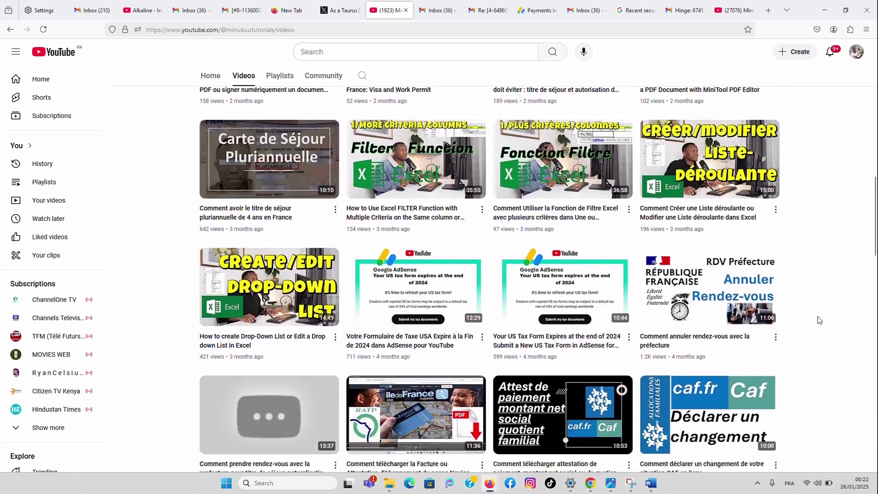
pyautogui.scroll(-1, 819, 320)
pyautogui.scroll(5, 819, 320)
pyautogui.scroll(8, 819, 320)
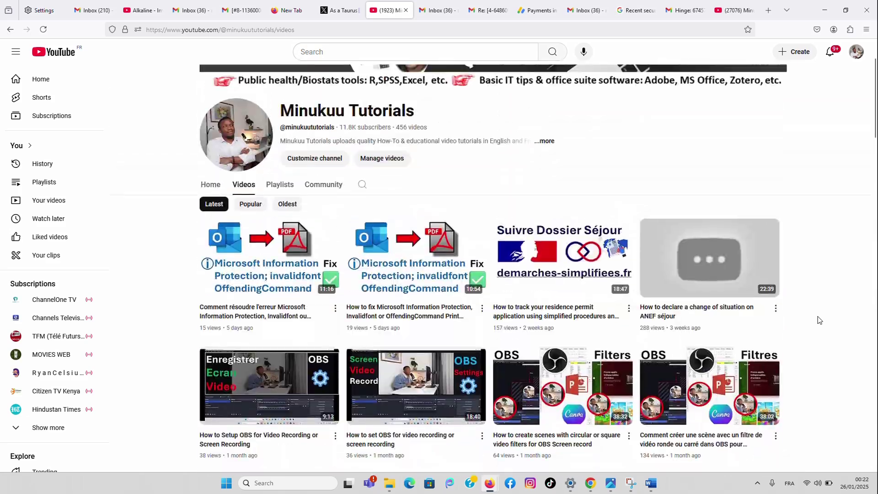
# - Preview the change-of-situation video, then bring up YouTube Support's recovery email in Gmail
pyautogui.click(717, 350)
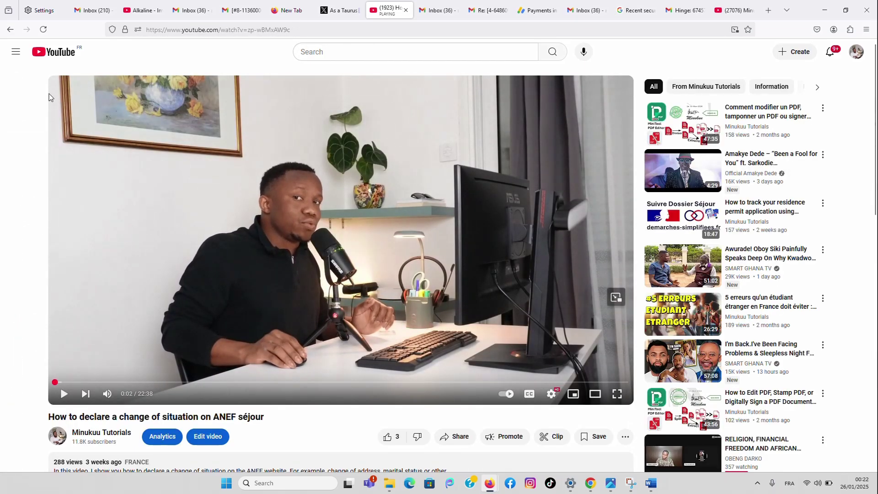
pyautogui.click(9, 31)
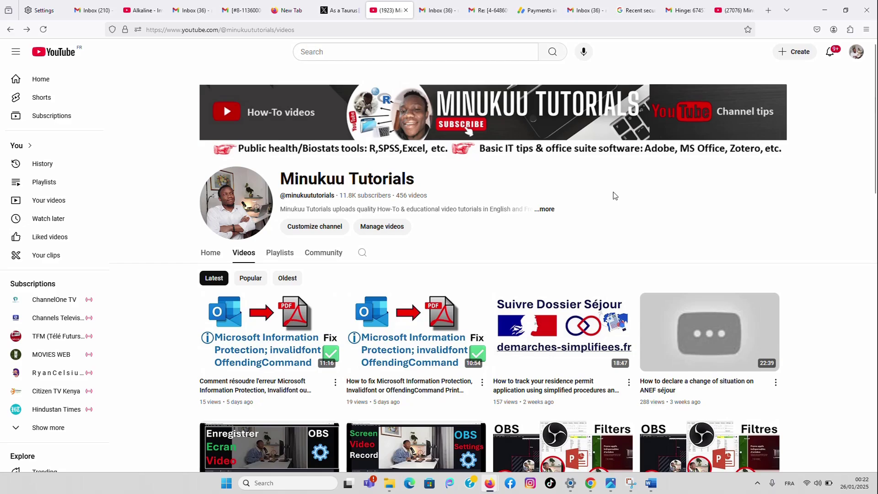
pyautogui.moveTo(594, 490)
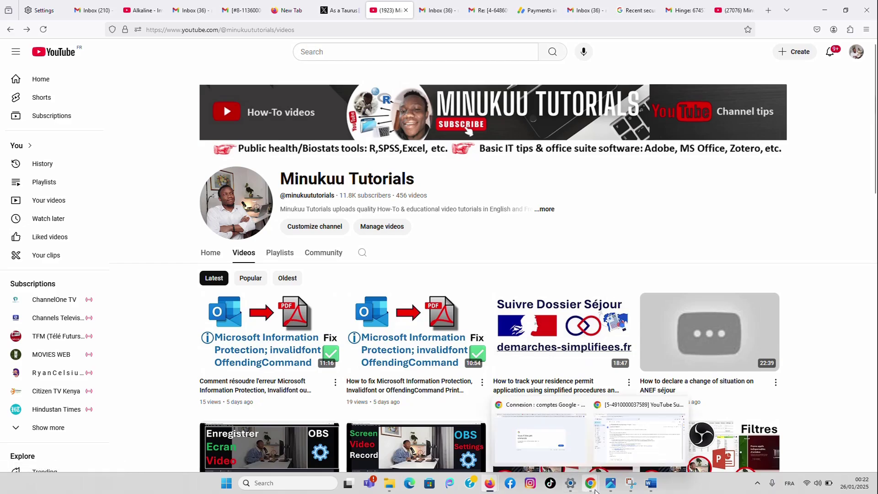
pyautogui.click(633, 452)
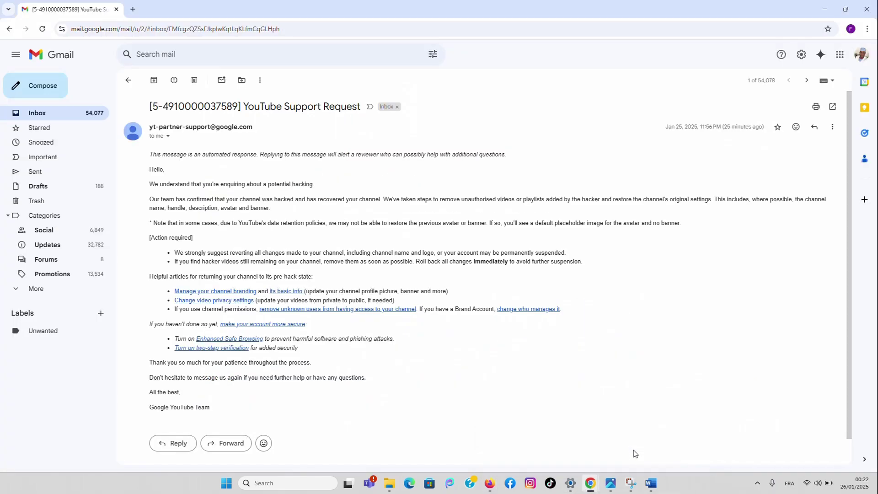